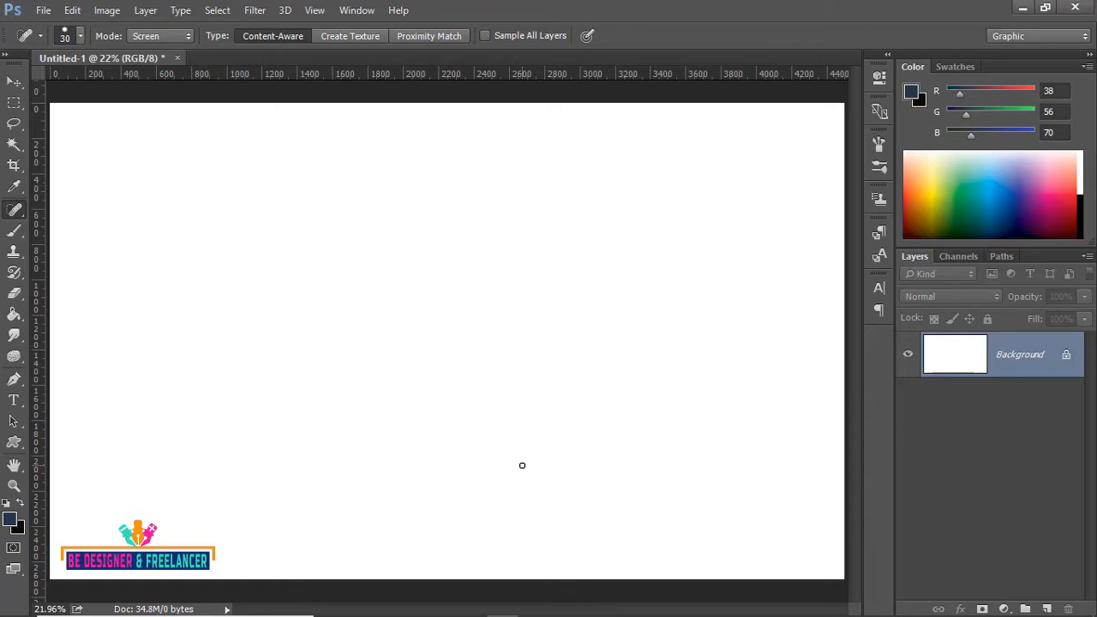
# Step: Switch to Firefox and browse the Fiverr gigs listed for "image retouch" down to the end of the first results page
pyautogui.moveTo(819, 610)
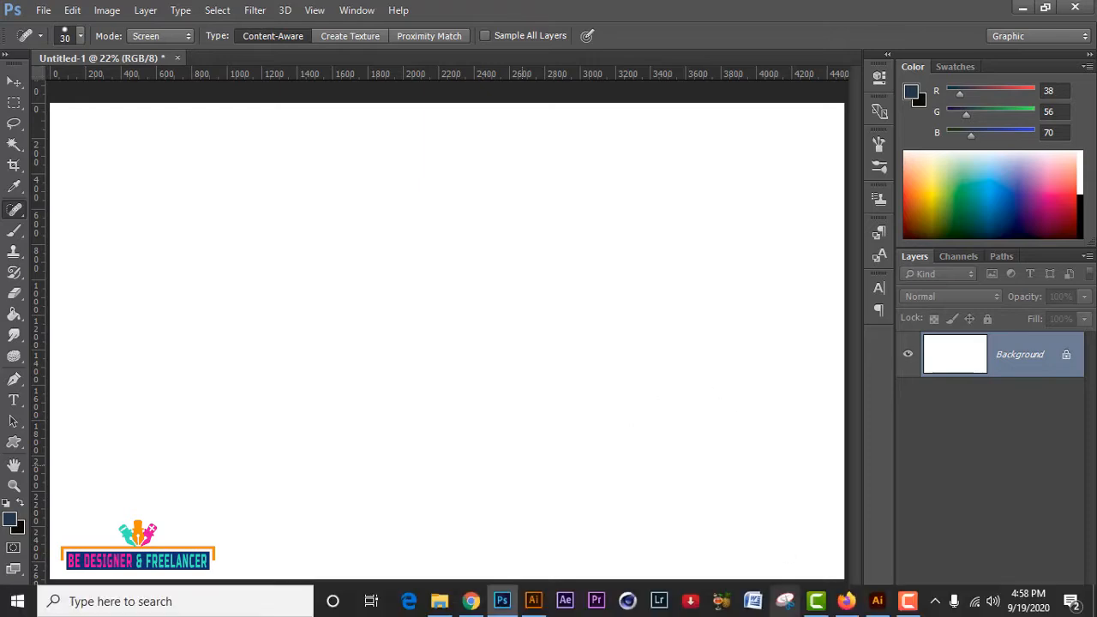
pyautogui.click(846, 600)
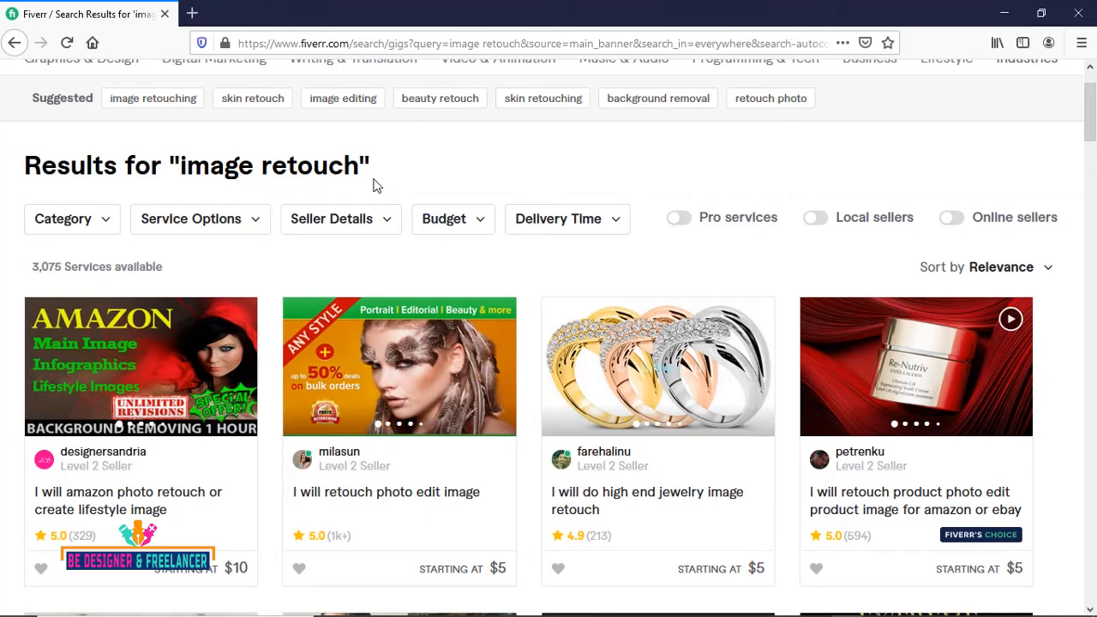
pyautogui.scroll(-3, 314, 279)
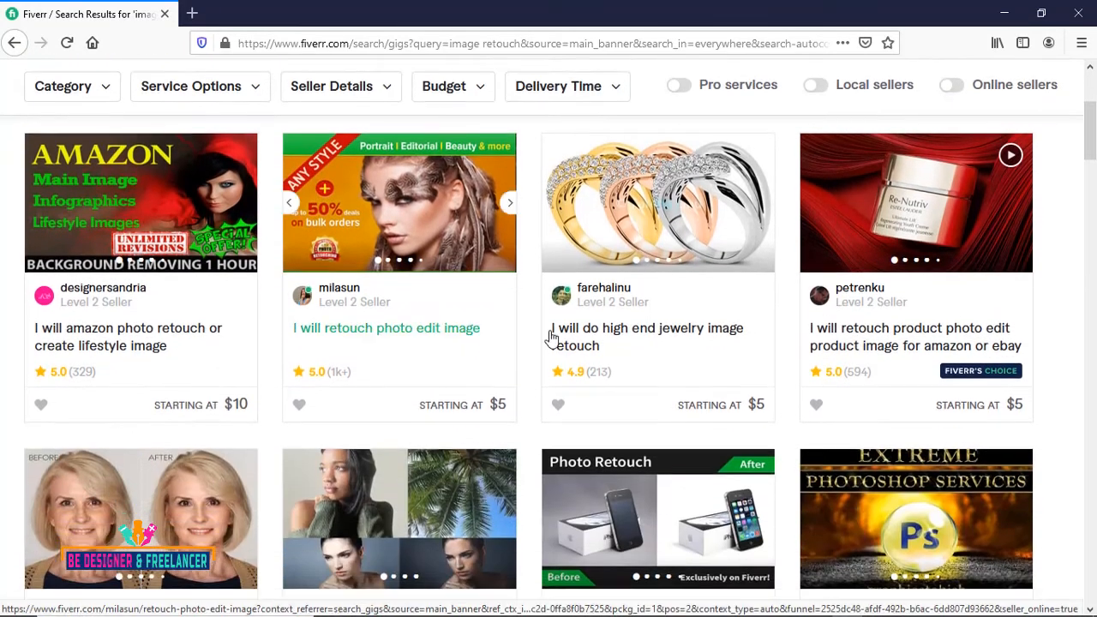
pyautogui.scroll(-10, 842, 374)
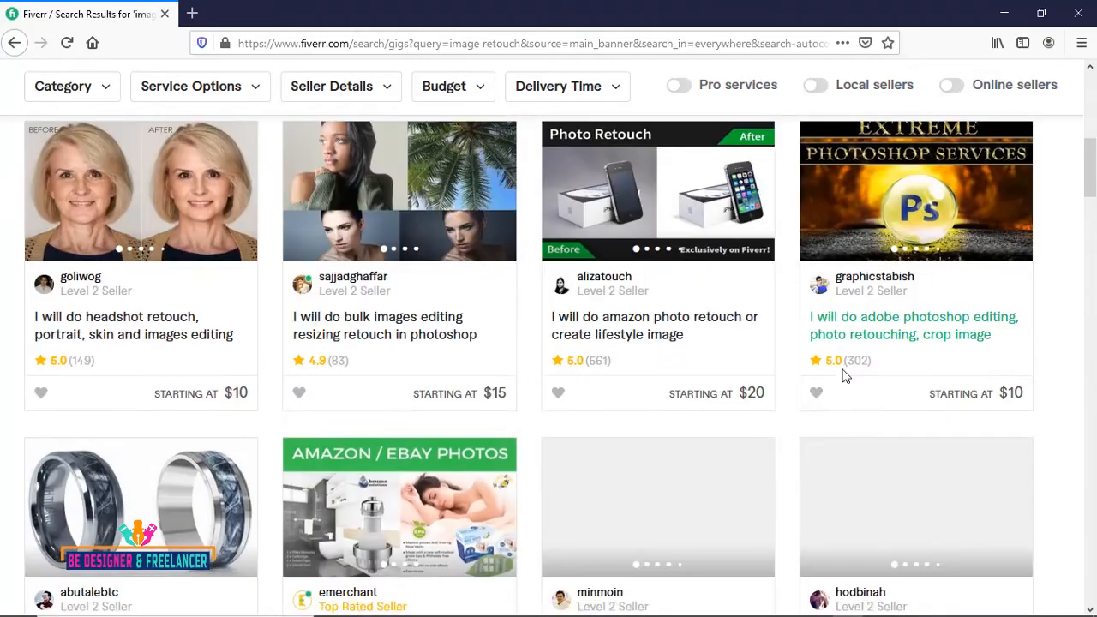
pyautogui.scroll(-8, 842, 374)
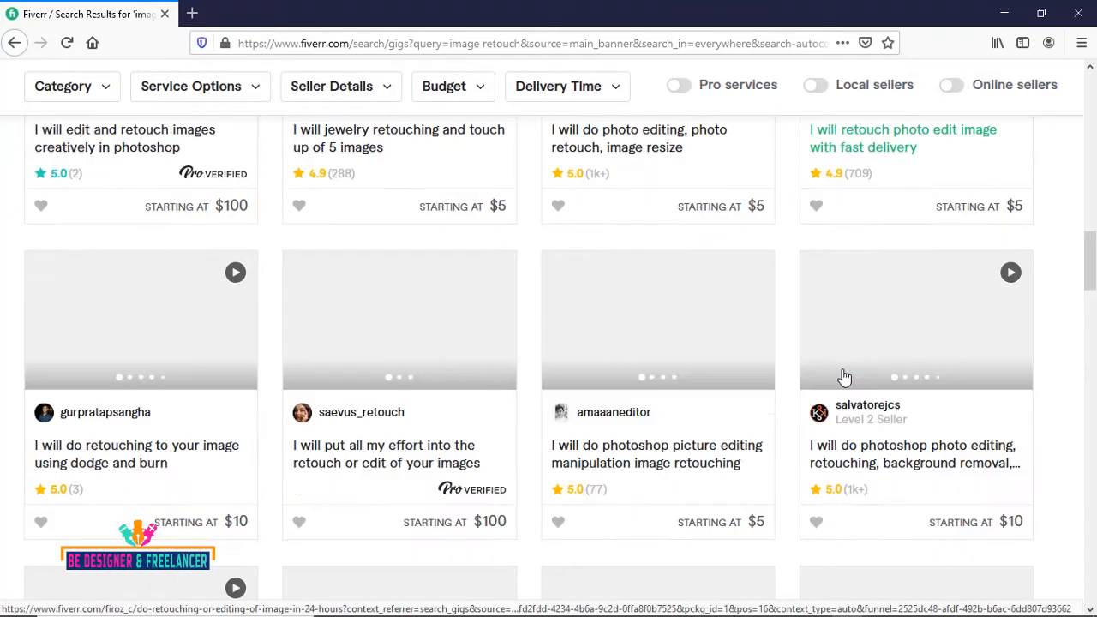
pyautogui.scroll(-8, 842, 374)
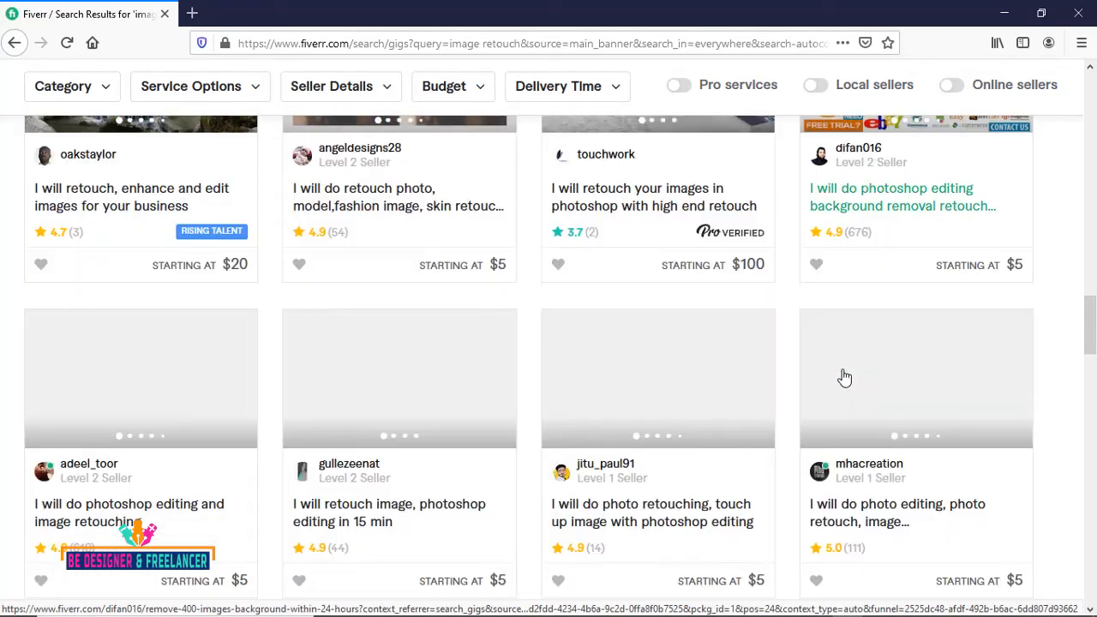
pyautogui.scroll(-3, 844, 377)
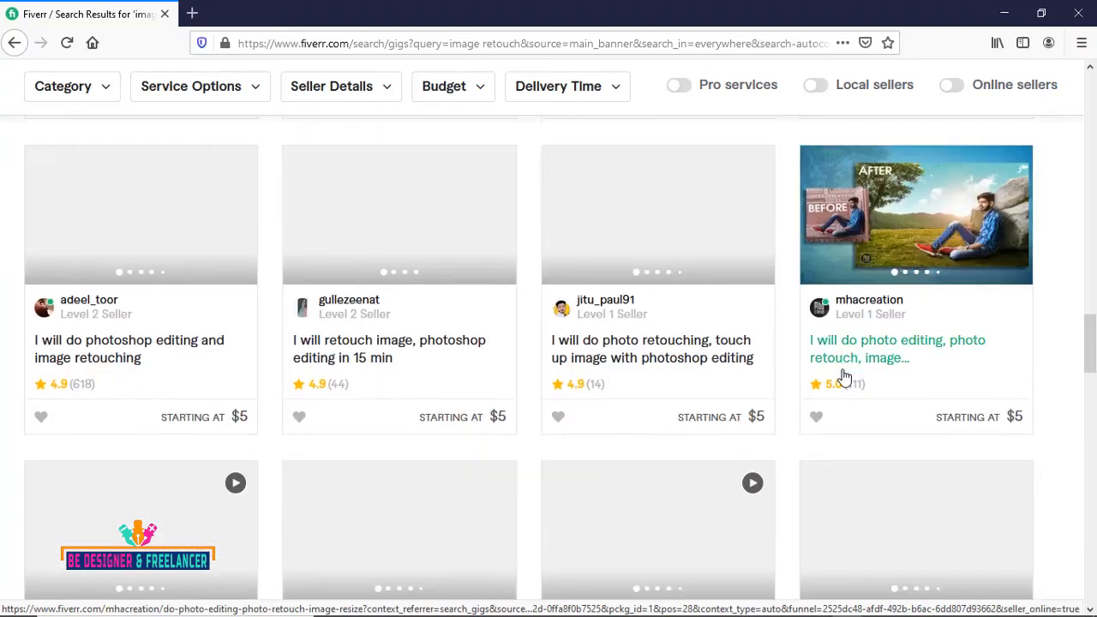
pyautogui.scroll(-5, 844, 376)
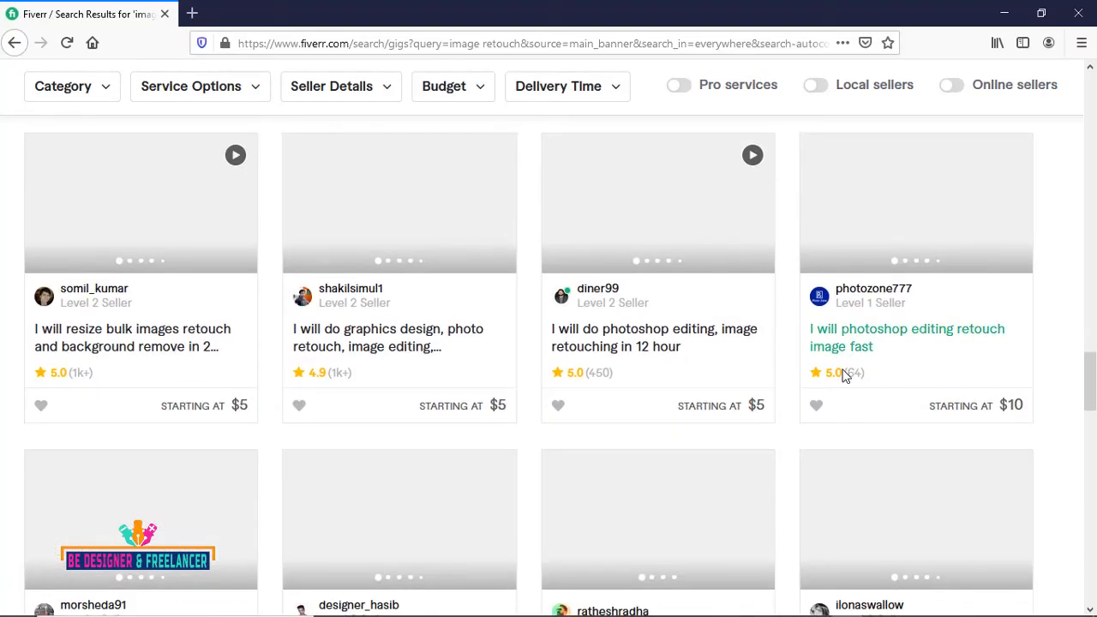
pyautogui.scroll(-7, 844, 373)
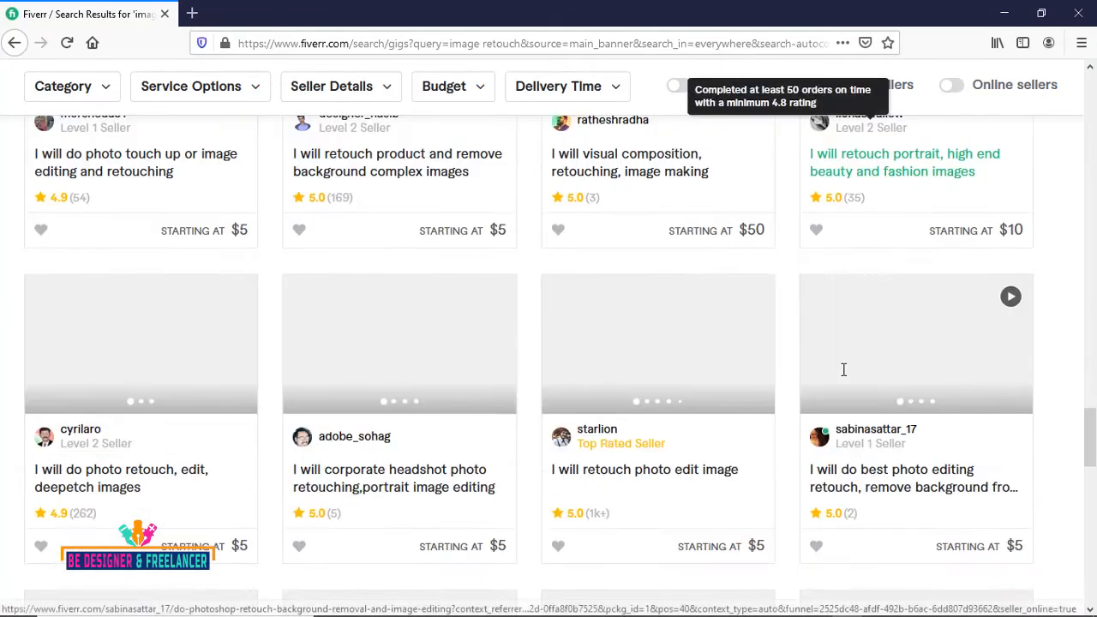
pyautogui.scroll(-3, 844, 377)
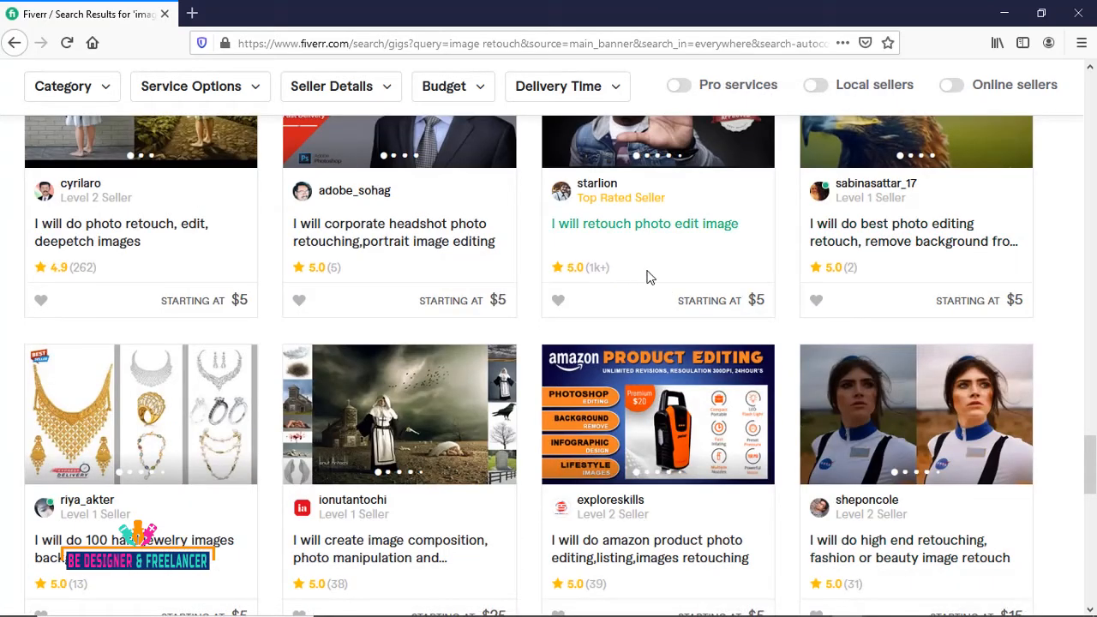
pyautogui.scroll(-7, 648, 274)
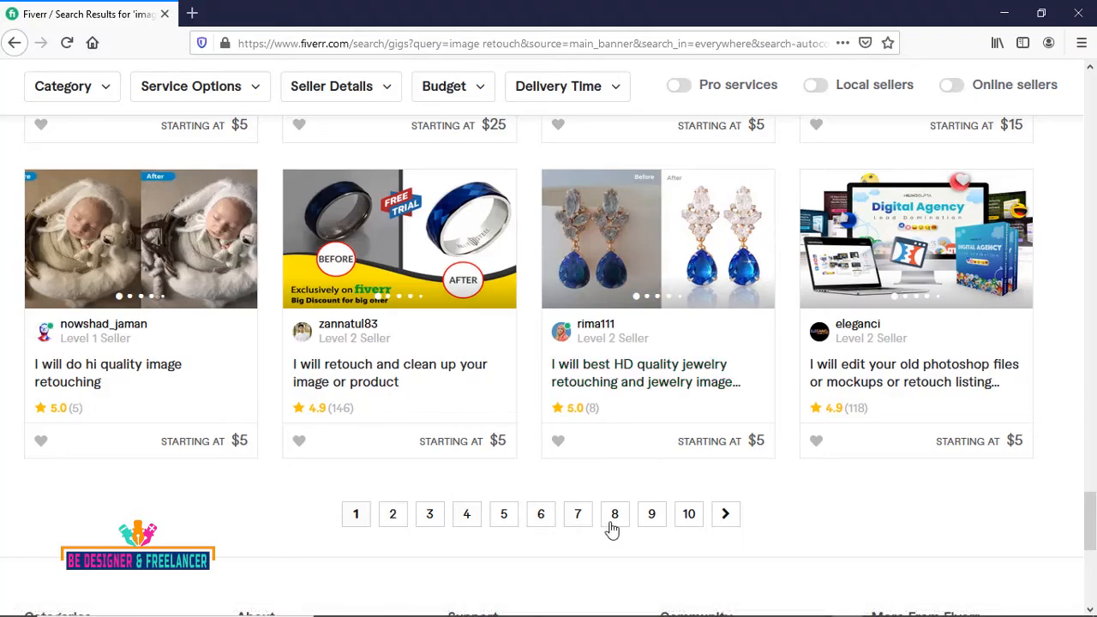
# Step: Go back to the first "image retouch" gigs, examine their ratings and starting prices, and switch back to Photoshop
pyautogui.scroll(3, 678, 319)
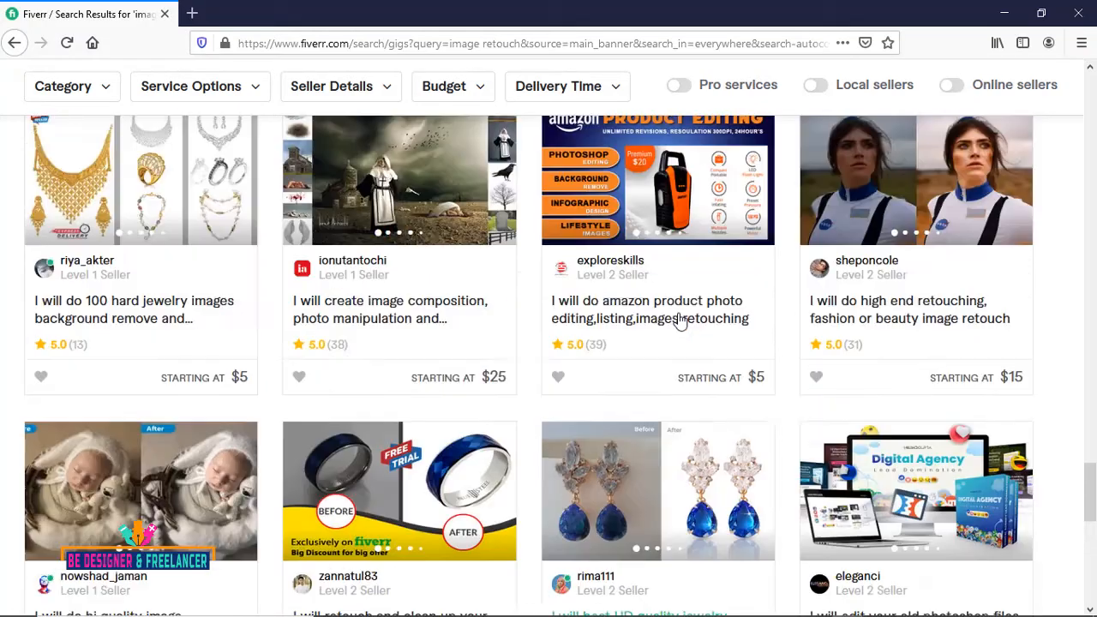
pyautogui.scroll(15, 678, 319)
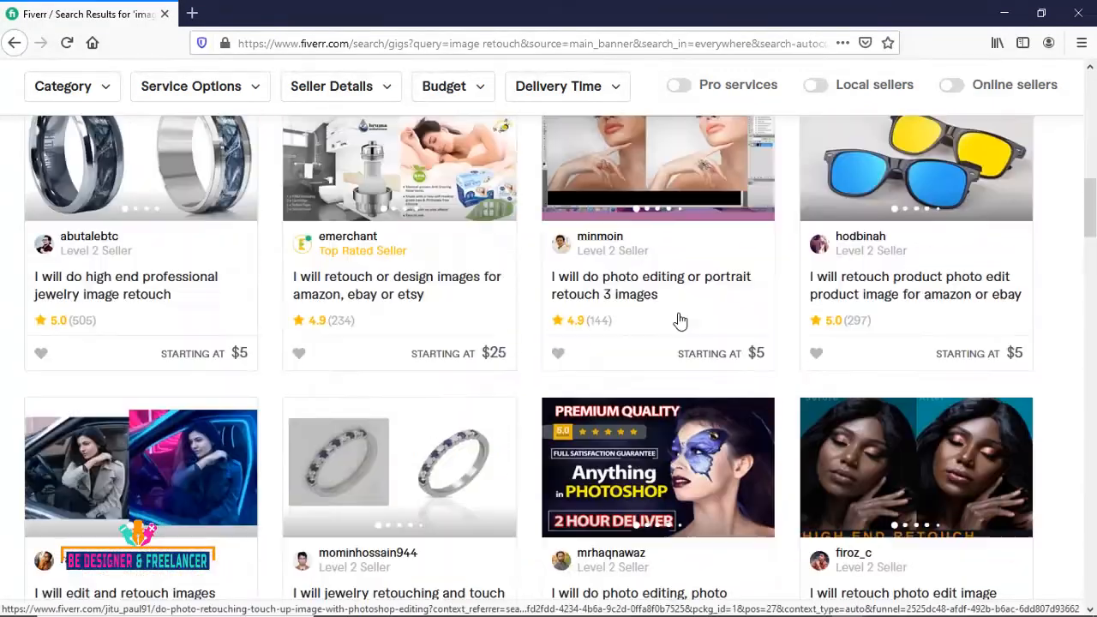
pyautogui.scroll(10, 678, 318)
pyautogui.scroll(-2, 678, 319)
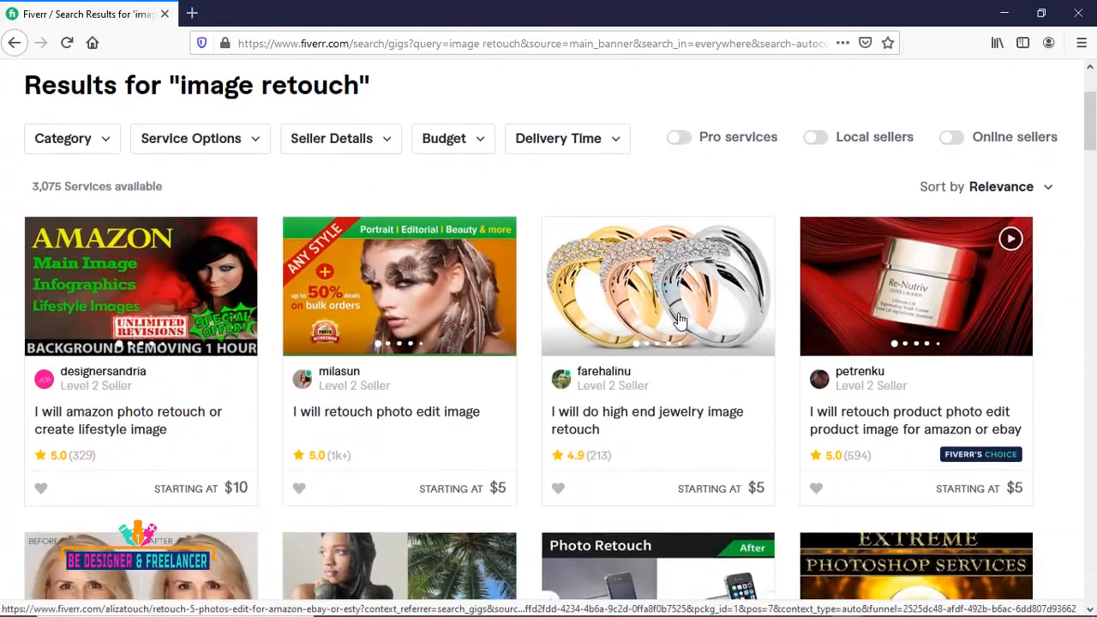
pyautogui.scroll(-1, 676, 318)
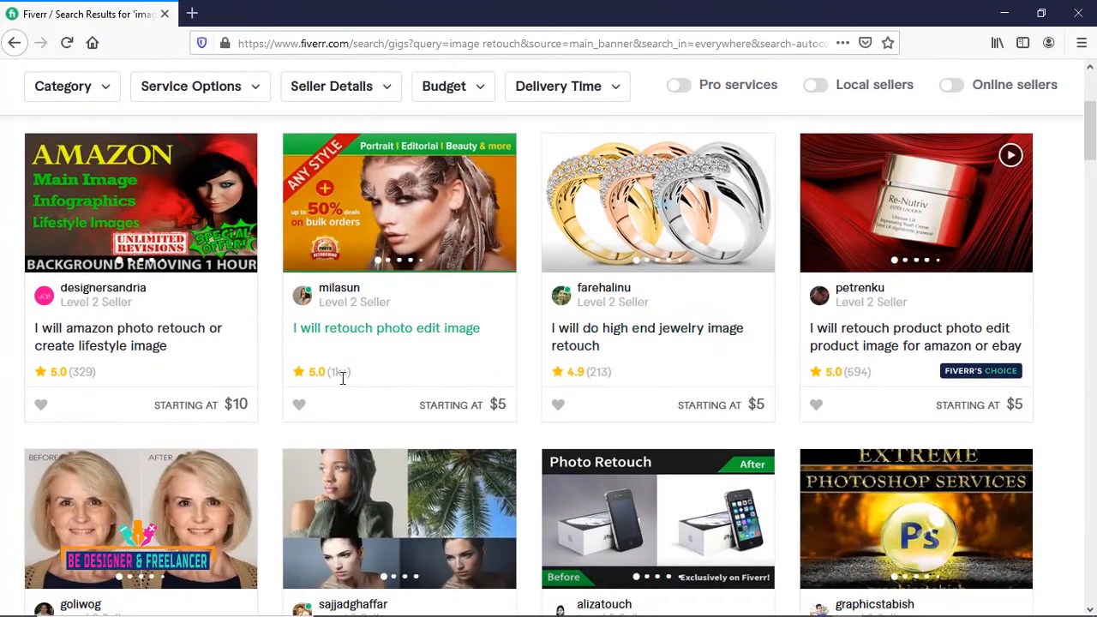
pyautogui.scroll(-1, 450, 368)
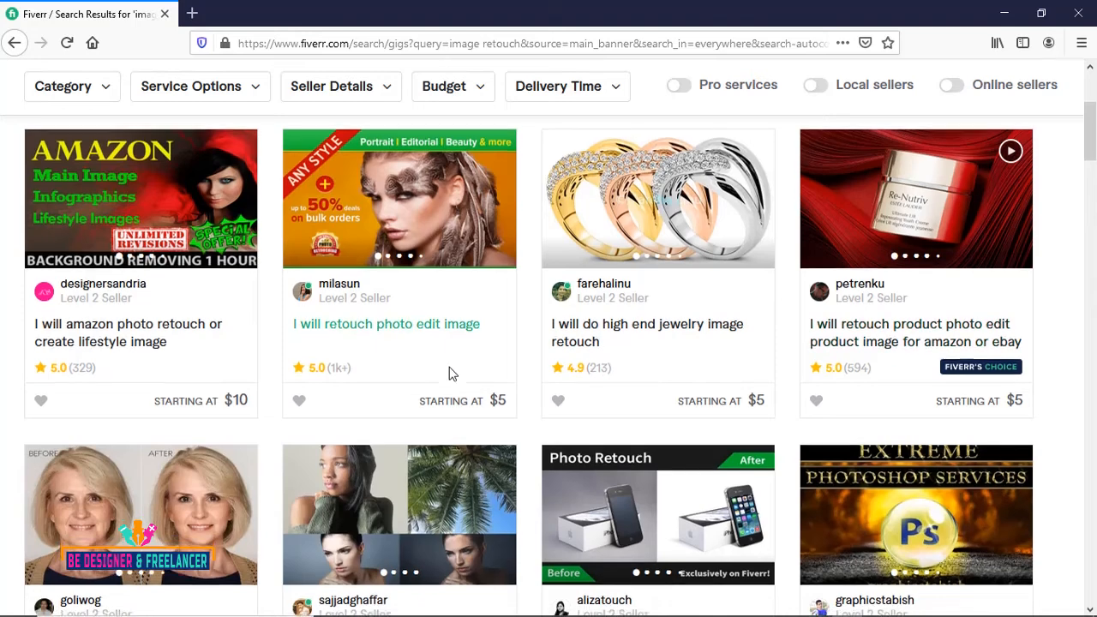
pyautogui.scroll(-1, 450, 369)
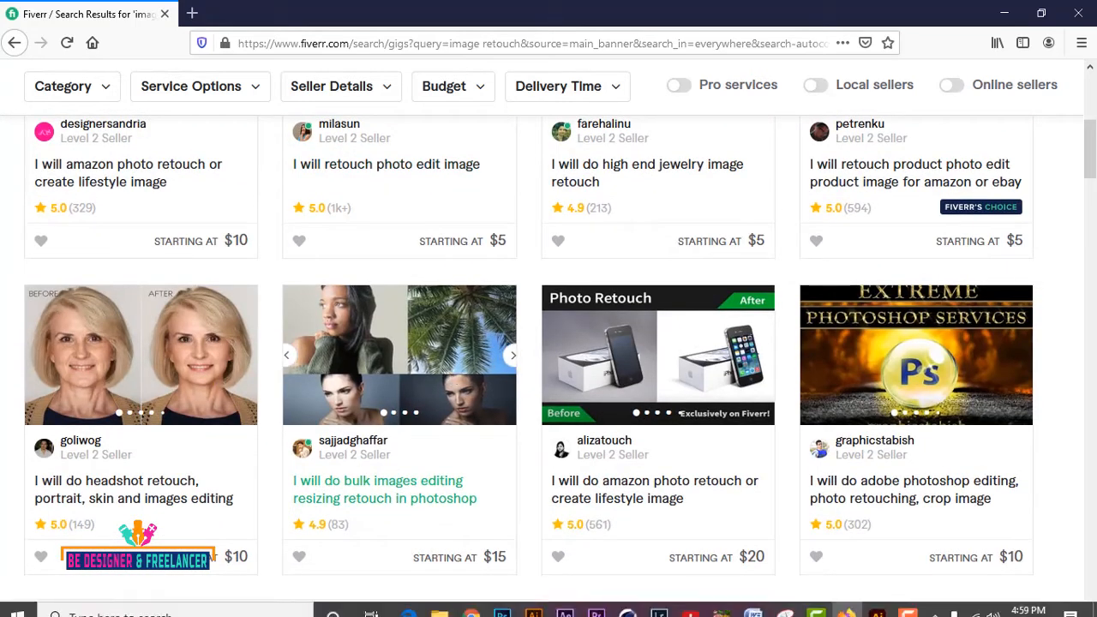
pyautogui.click(502, 610)
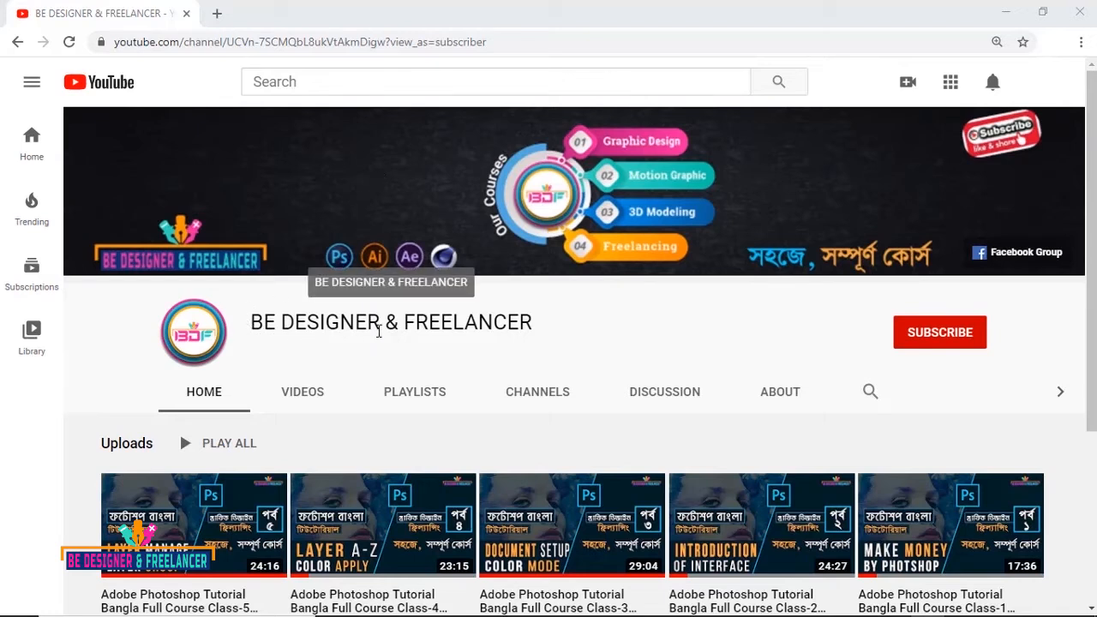
# Step: Subscribe to the BE DESIGNER & FREELANCER channel on YouTube and turn on its notifications
pyautogui.click(938, 343)
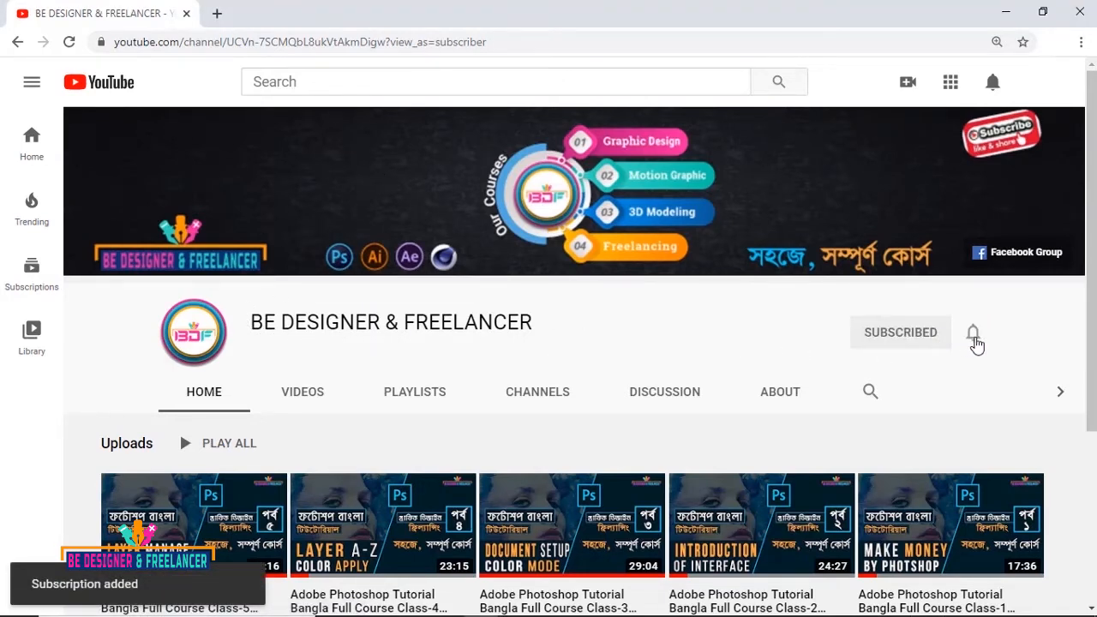
pyautogui.click(974, 341)
pyautogui.click(914, 372)
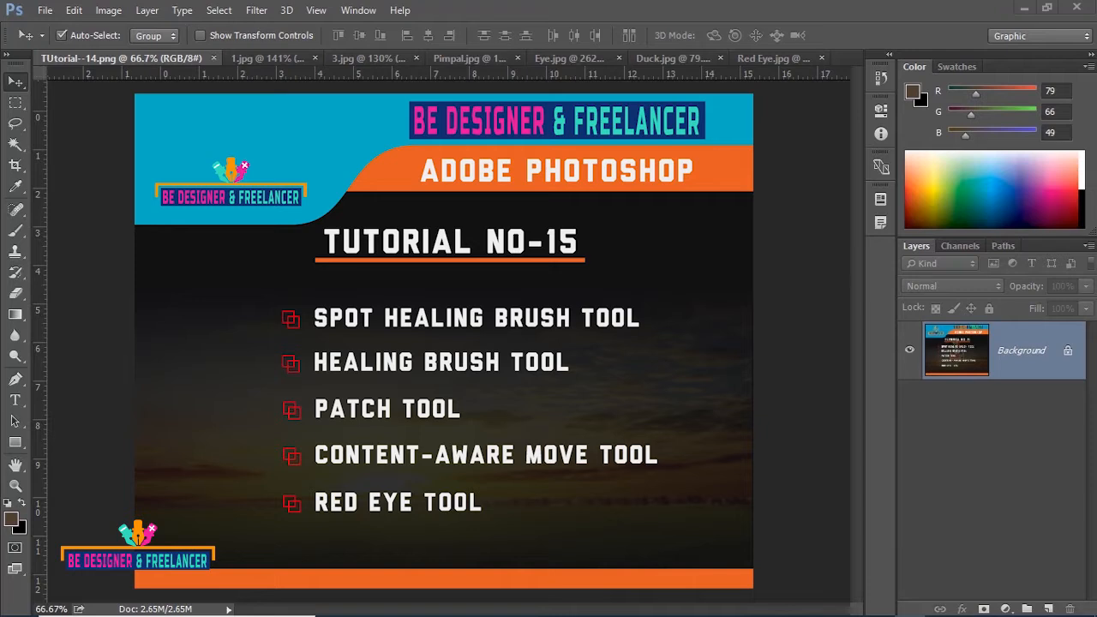
# Step: View the before-and-after retouching examples in 1.jpg and 3.jpg
pyautogui.click(261, 55)
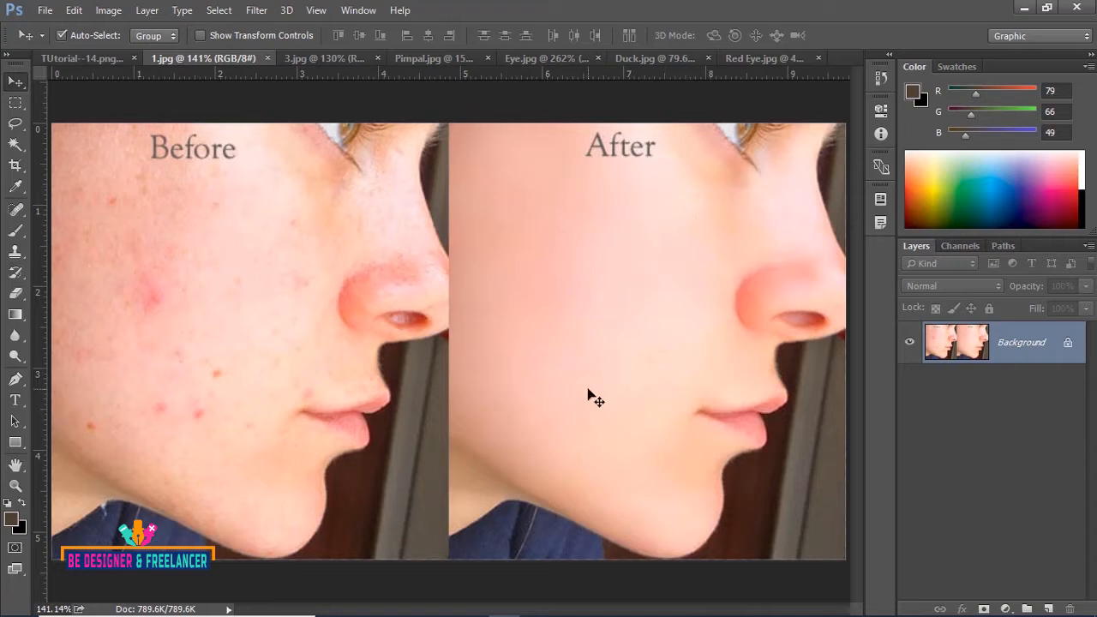
pyautogui.click(302, 58)
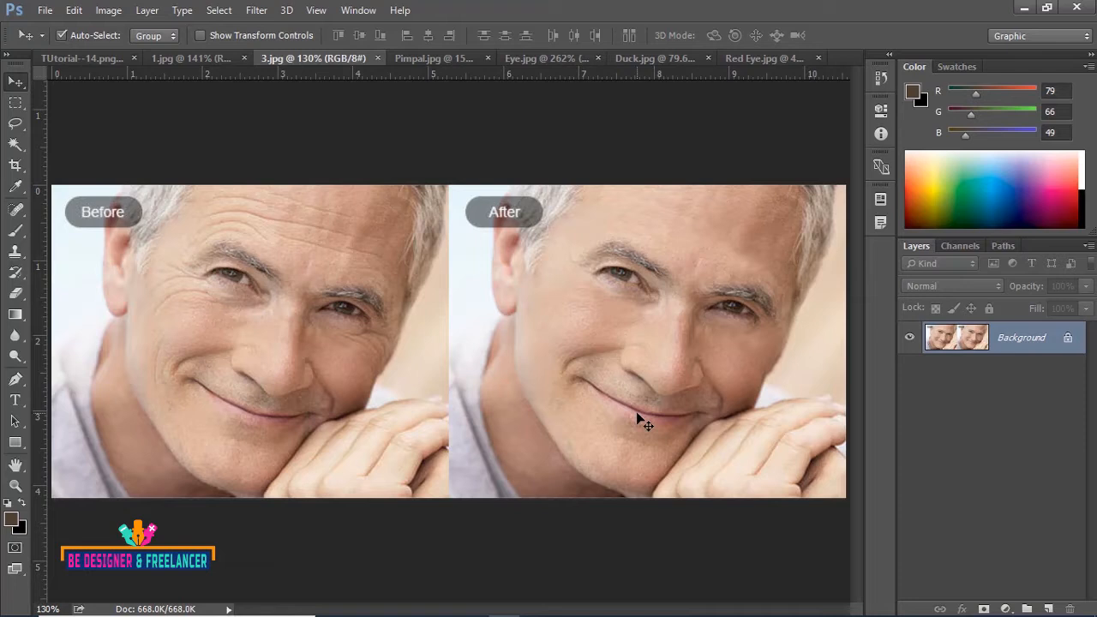
# Step: Show the group of healing tools and activate the Spot Healing Brush Tool
pyautogui.click(16, 210)
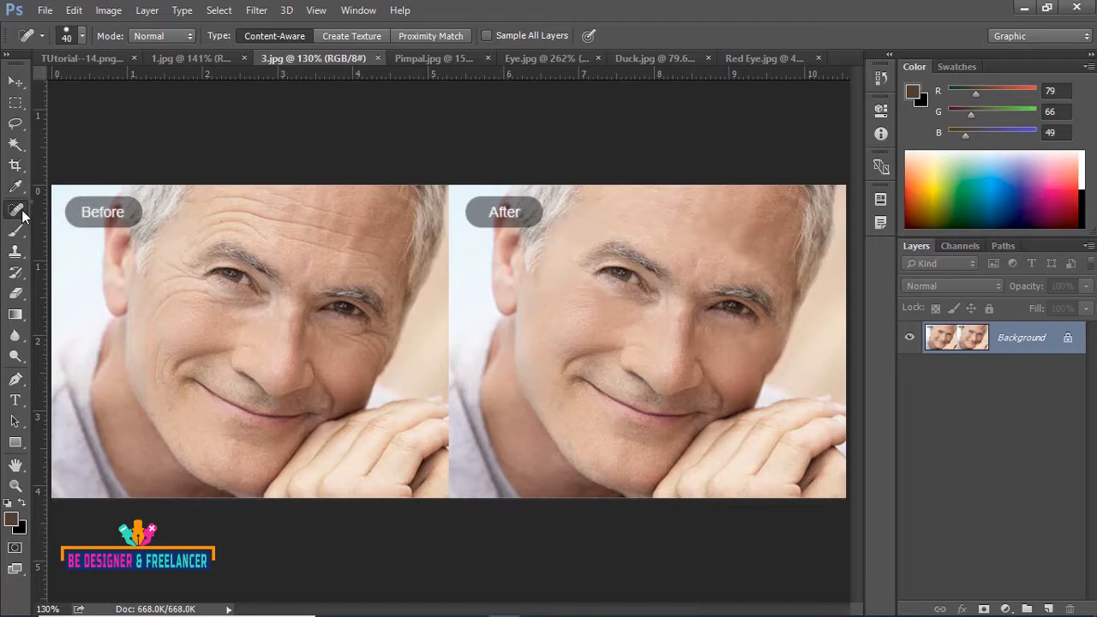
pyautogui.rightClick(23, 216)
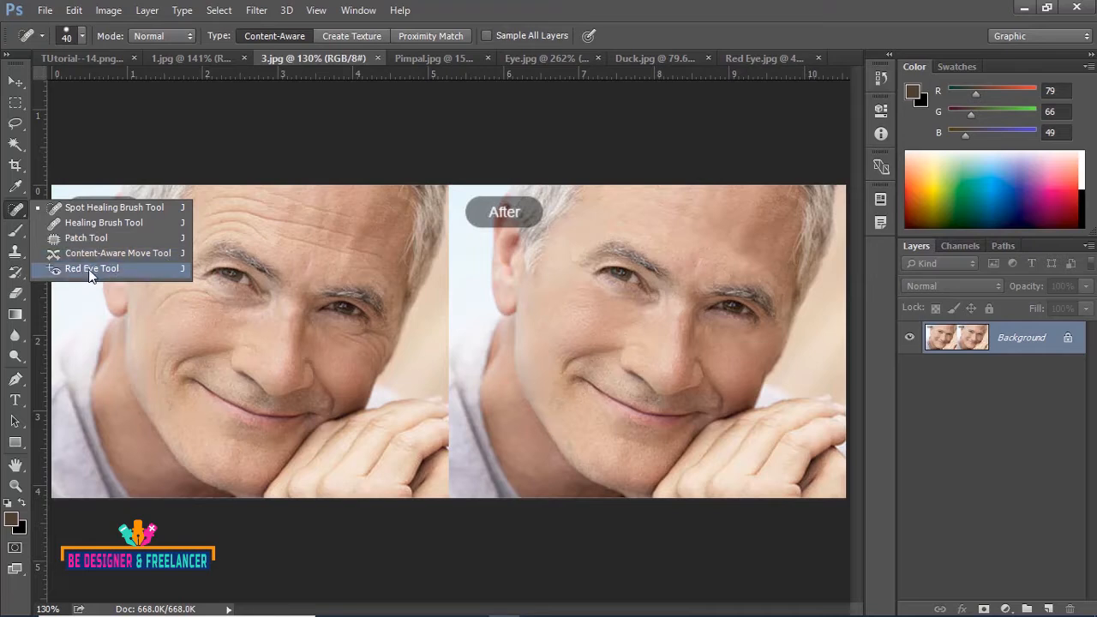
pyautogui.click(89, 210)
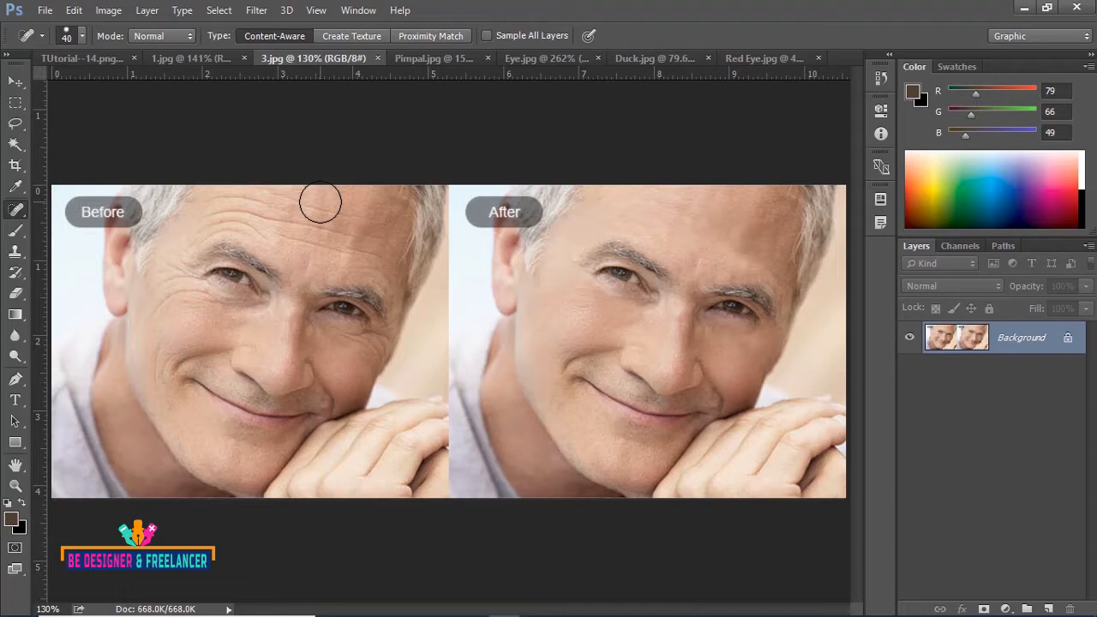
# Step: Bring up Pimpal.jpg and duplicate its Background layer
pyautogui.click(423, 59)
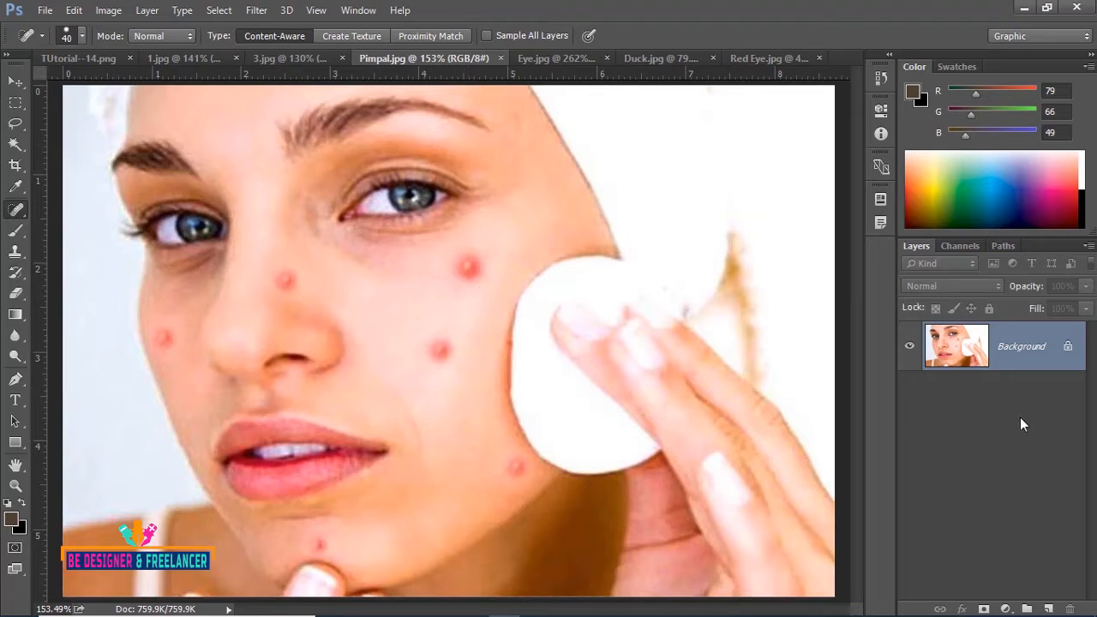
pyautogui.hotkey('ctrl', 'j')
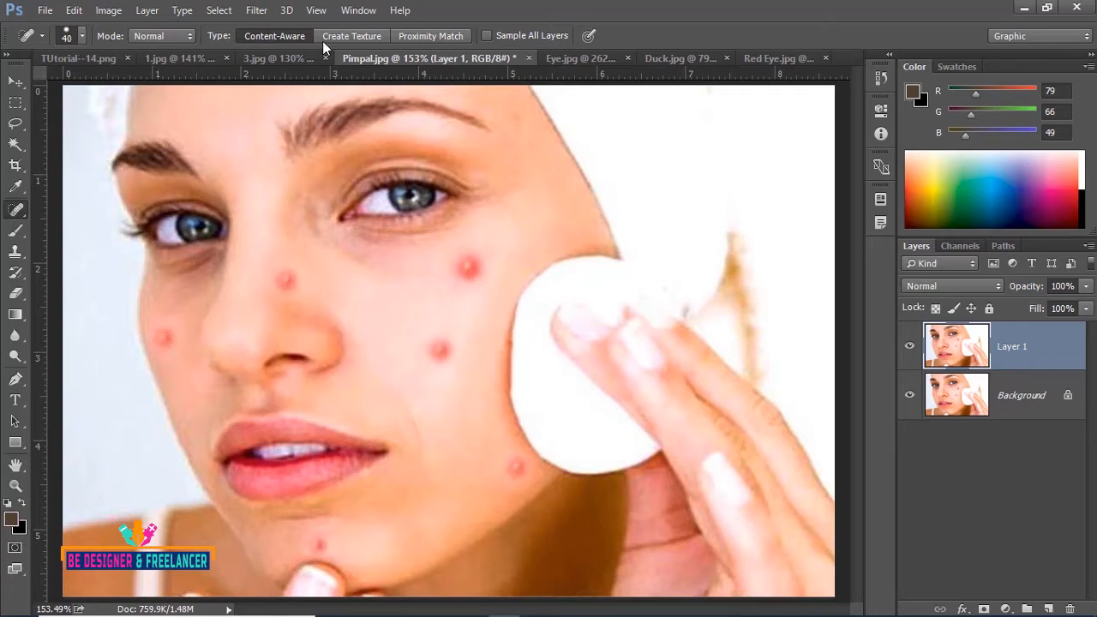
# Step: Try several sizes for the Spot Healing Brush and set it to 27 px
pyautogui.click(83, 36)
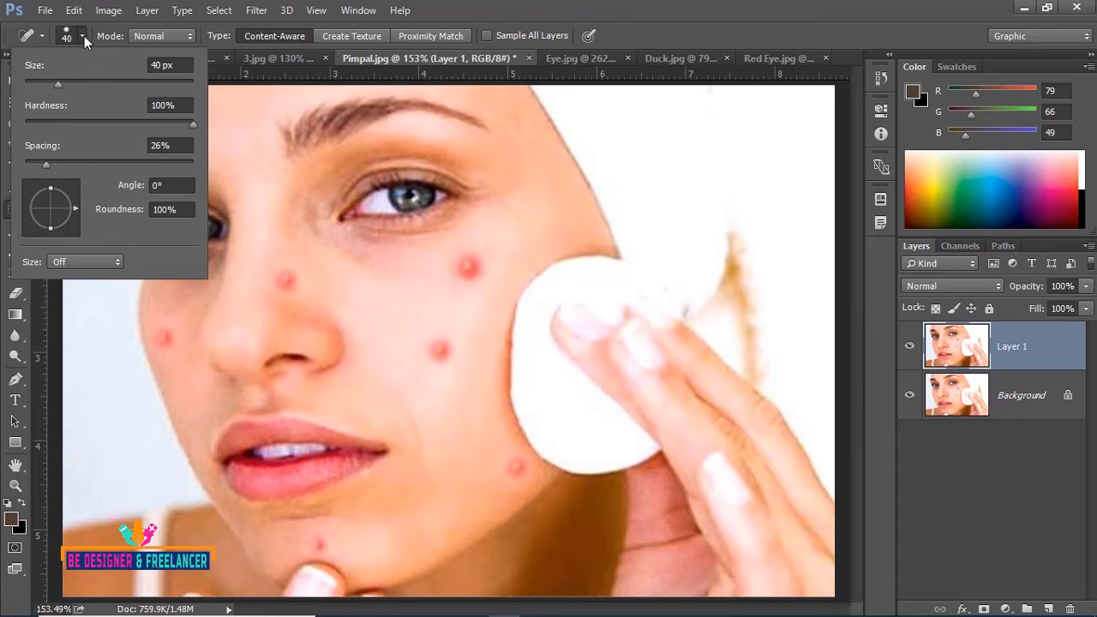
pyautogui.click(57, 83)
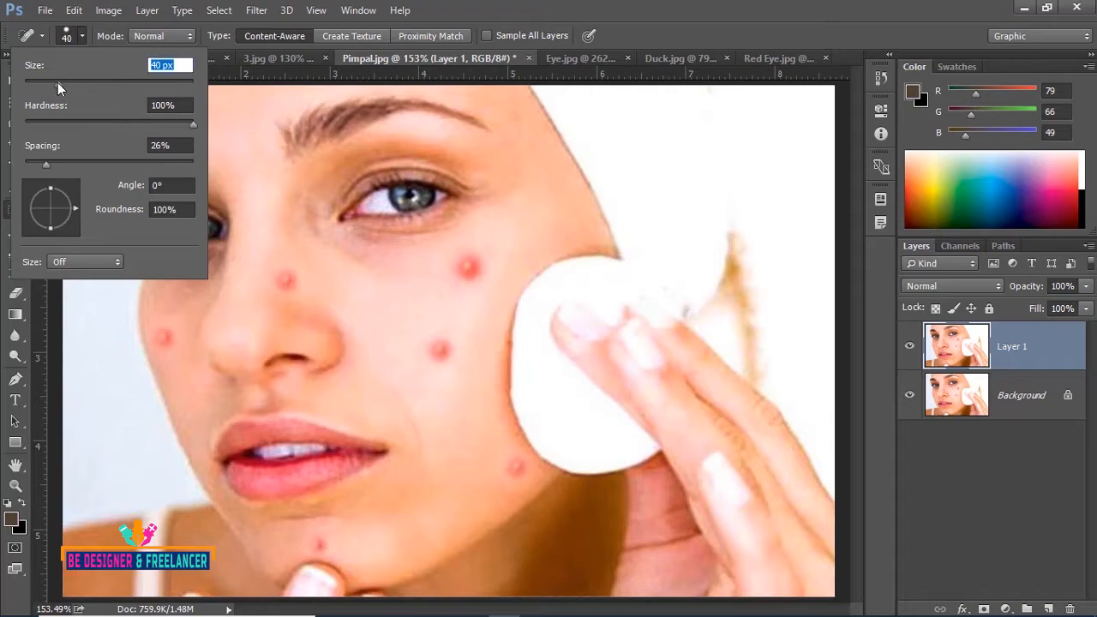
pyautogui.moveTo(57, 84)
pyautogui.mouseDown()
pyautogui.moveTo(142, 87)
pyautogui.moveTo(51, 81)
pyautogui.moveTo(87, 80)
pyautogui.mouseUp()
pyautogui.moveTo(87, 84); pyautogui.dragTo(142, 83)
pyautogui.moveTo(143, 84); pyautogui.dragTo(46, 78)
pyautogui.click(494, 177)
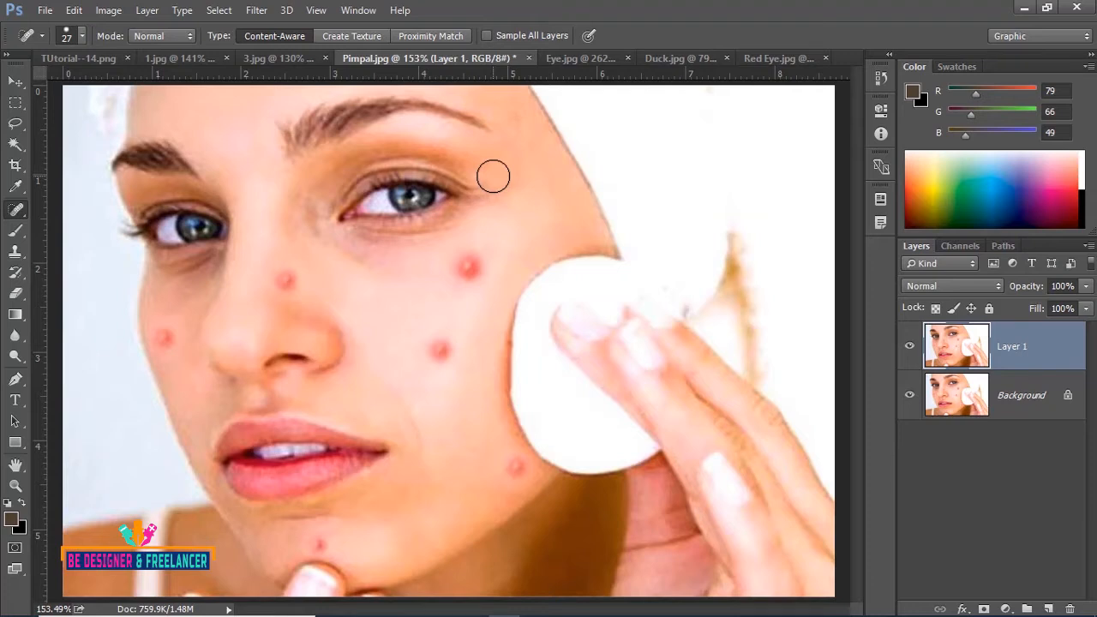
# Step: Shrink the healing brush to 15 px over the pimple under the eye, and enlarge it to 50 px
pyautogui.press('[')
pyautogui.press('[')
pyautogui.press('[')
pyautogui.press('[')
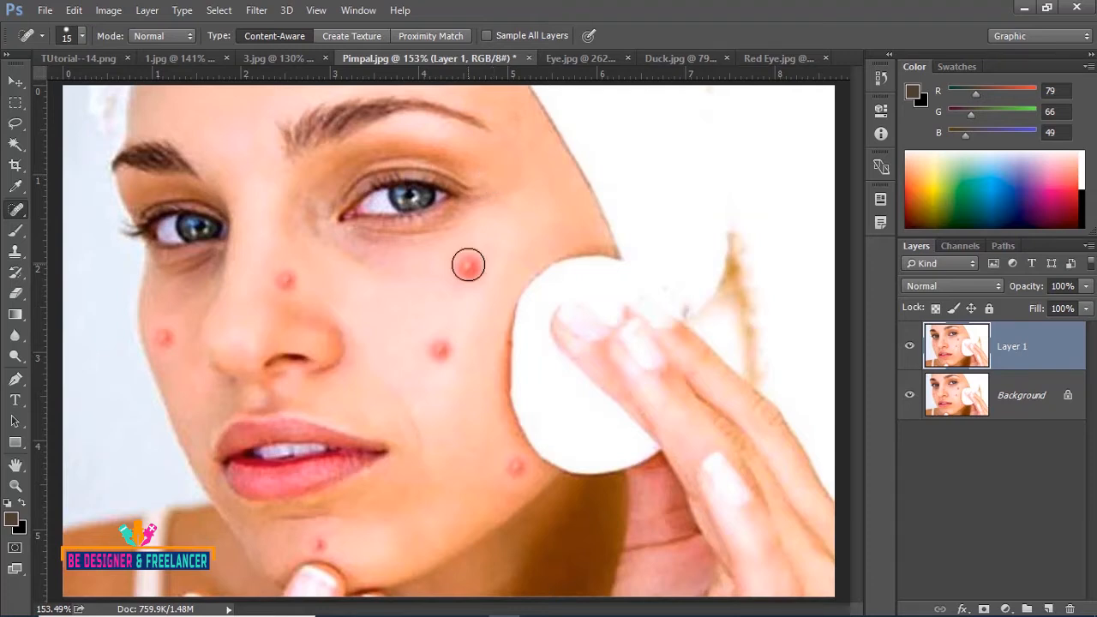
pyautogui.press(']')
pyautogui.press(']')
pyautogui.press(']')
pyautogui.press(']')
pyautogui.press(']')
pyautogui.press(']')
pyautogui.press(']')
pyautogui.press(']')
# Step: Review the healing brush's hardness and other tip settings
pyautogui.click(79, 35)
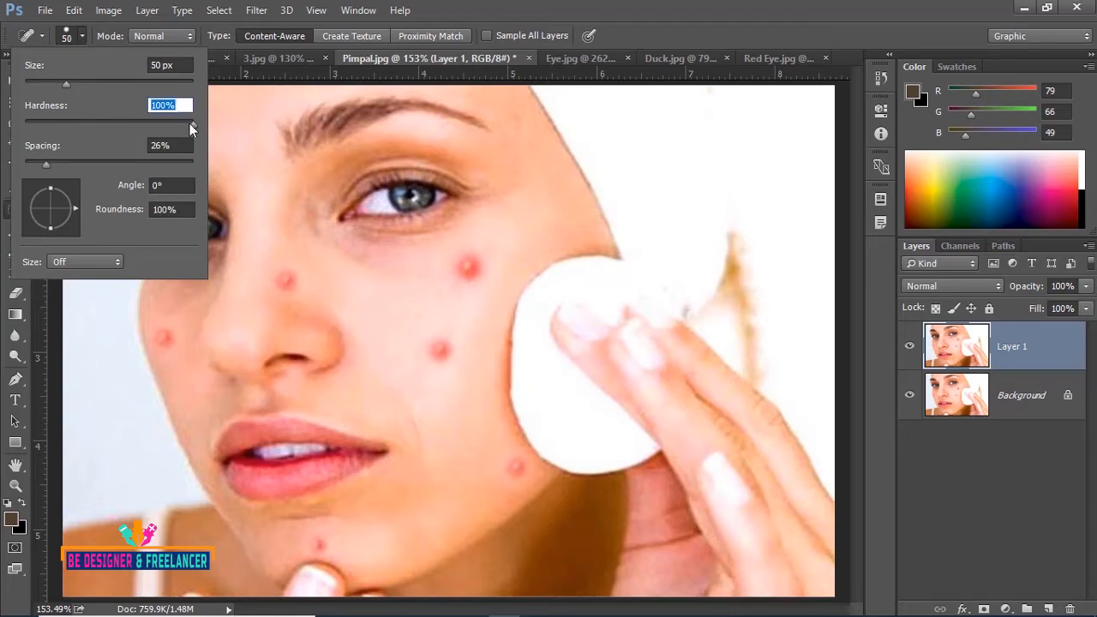
pyautogui.moveTo(193, 123)
pyautogui.mouseDown()
pyautogui.moveTo(70, 116)
pyautogui.moveTo(194, 121)
pyautogui.mouseUp()
pyautogui.click(152, 222)
pyautogui.click(83, 34)
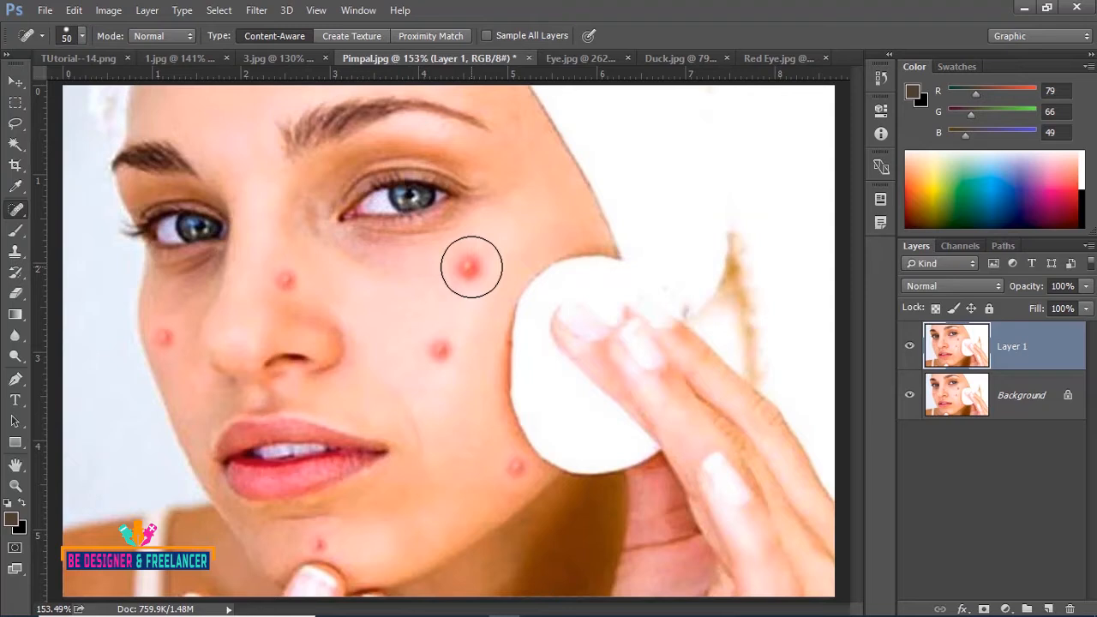
# Step: Reduce the healing brush to 35 px and remove the large pimple on the cheek just below the eye
pyautogui.press('[')
pyautogui.press('[')
pyautogui.press('[')
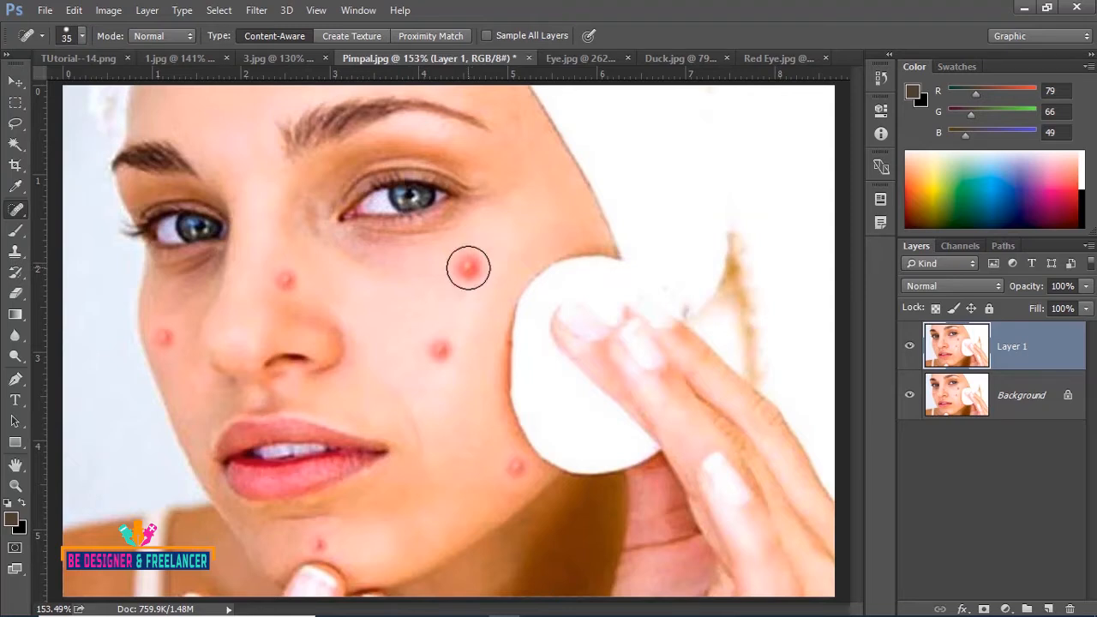
pyautogui.click(468, 267)
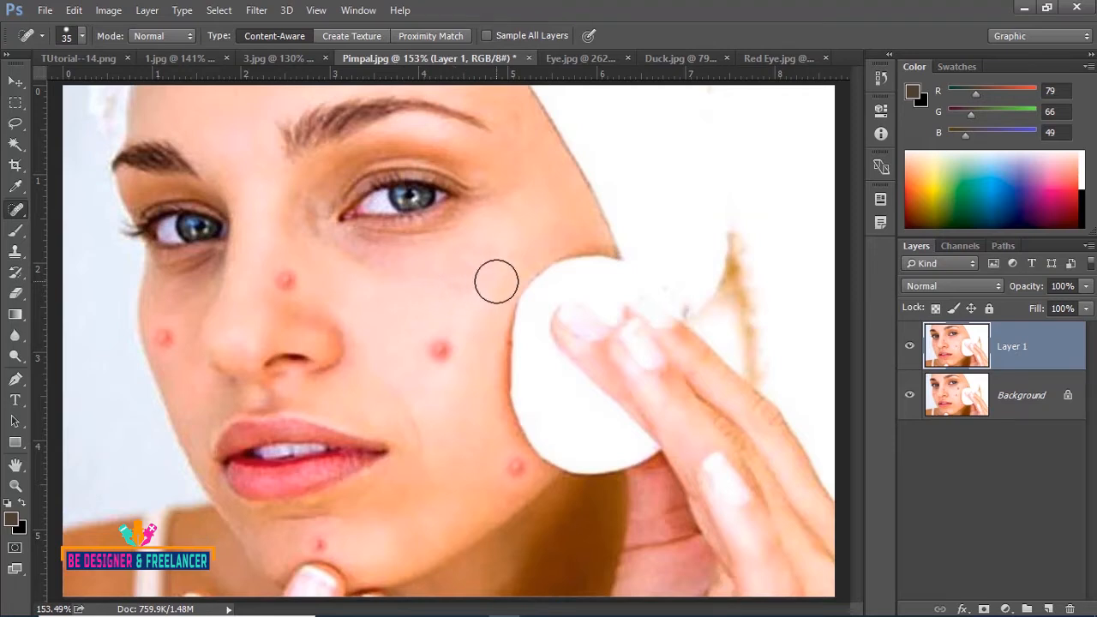
# Step: Undo the last healing dab, enlarge the Spot Healing Brush to 45 px and remove the large cheek pimple below the eye
pyautogui.hotkey('ctrl', 'z')
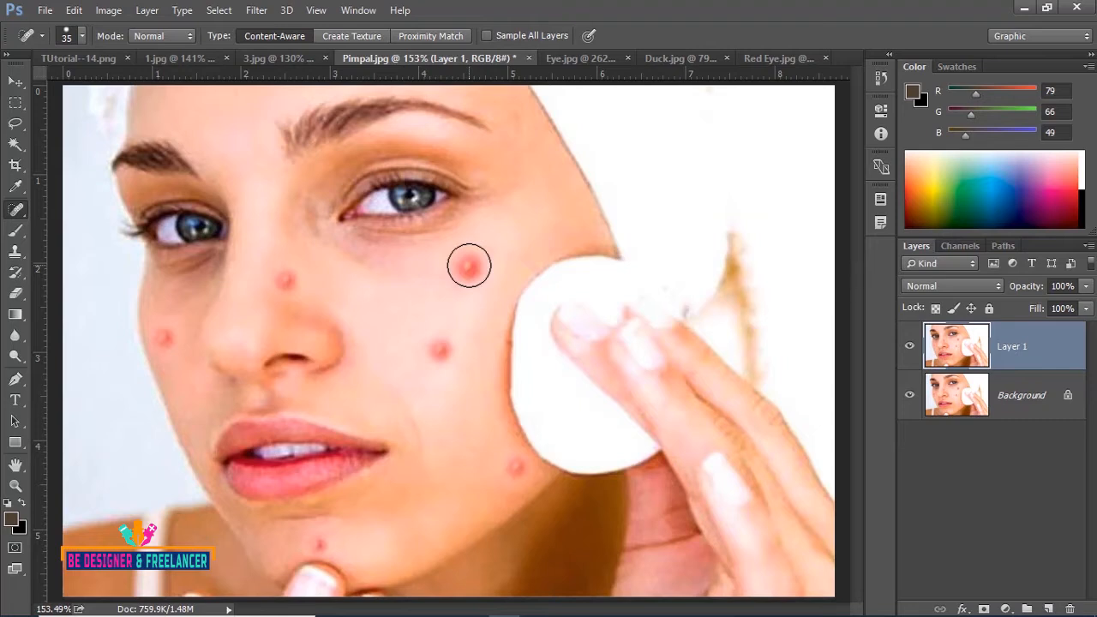
pyautogui.press(']')
pyautogui.press(']')
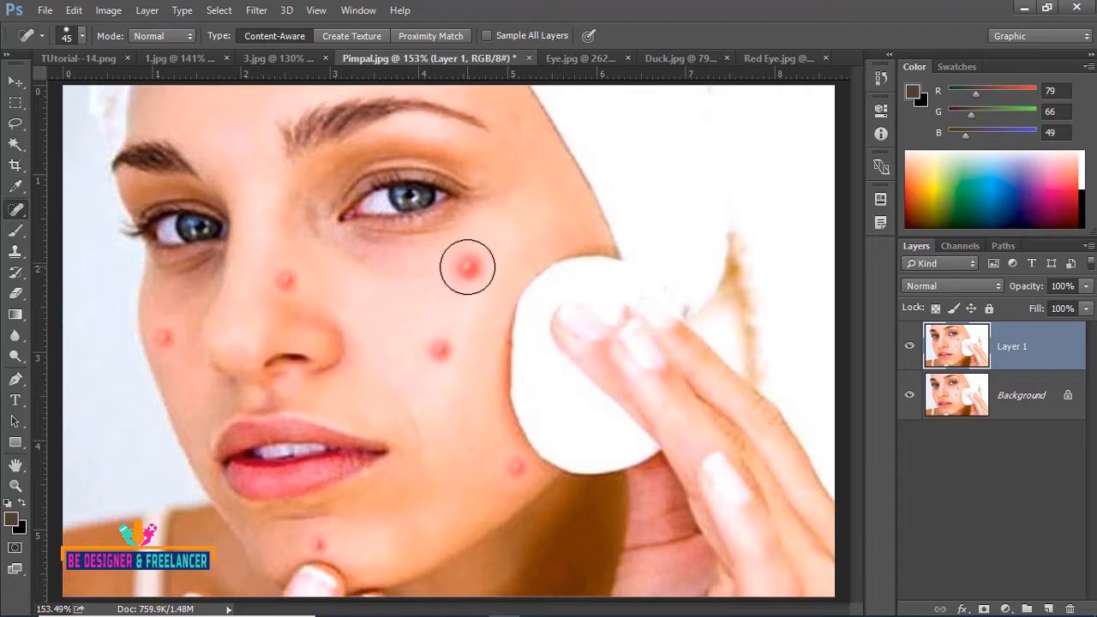
pyautogui.click(467, 267)
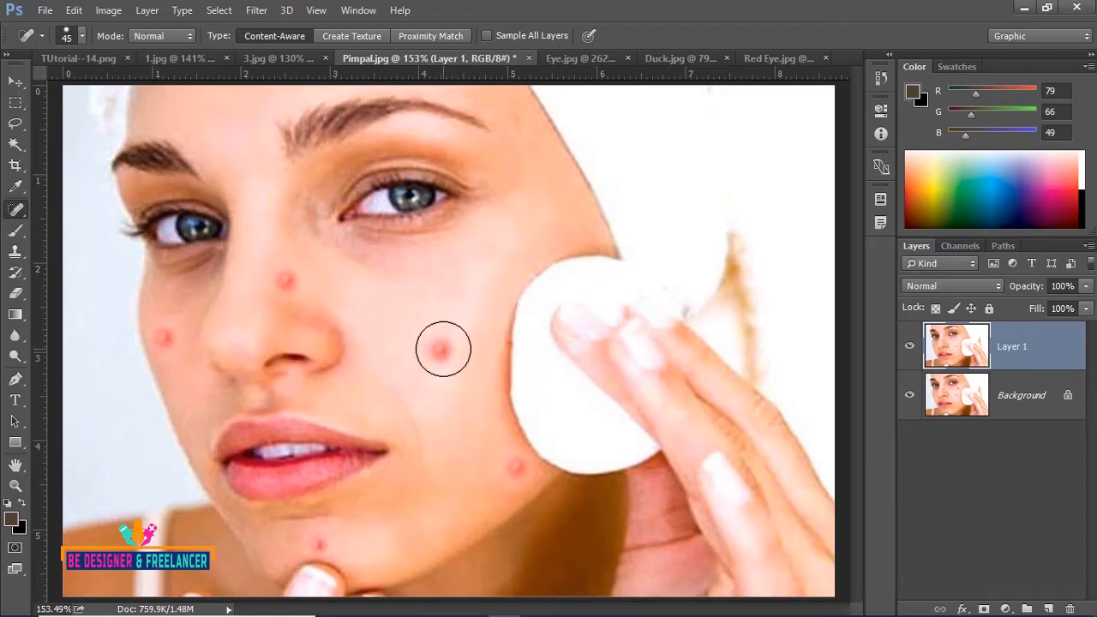
# Step: Reduce the Spot Healing Brush to 35 px and remove the pimples on the middle of the cheek, the nose and the jaw
pyautogui.press('[')
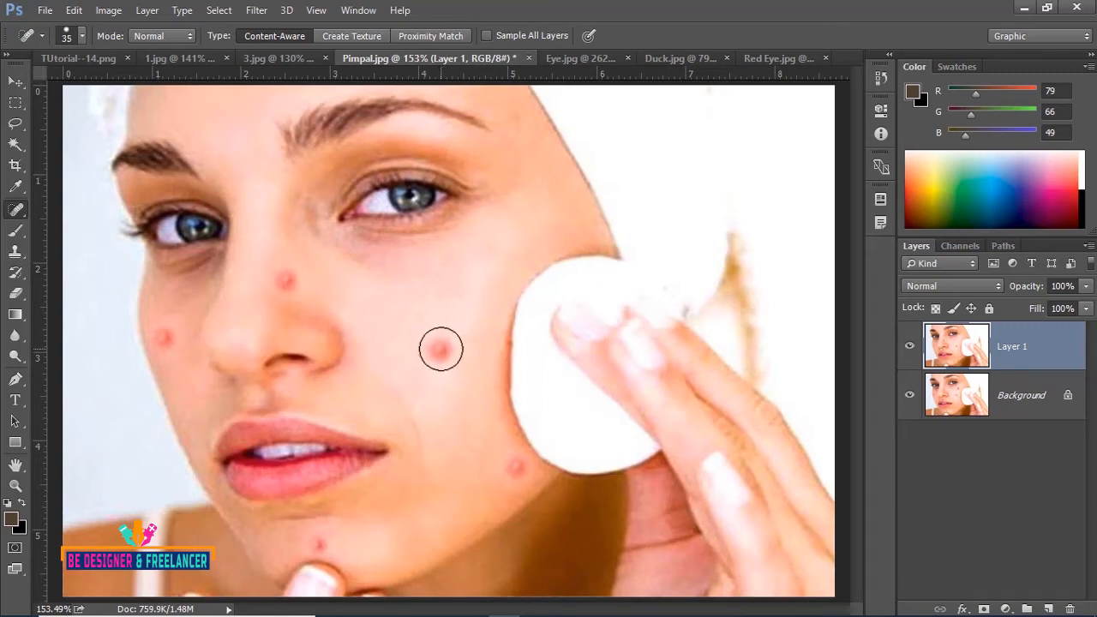
pyautogui.click(440, 348)
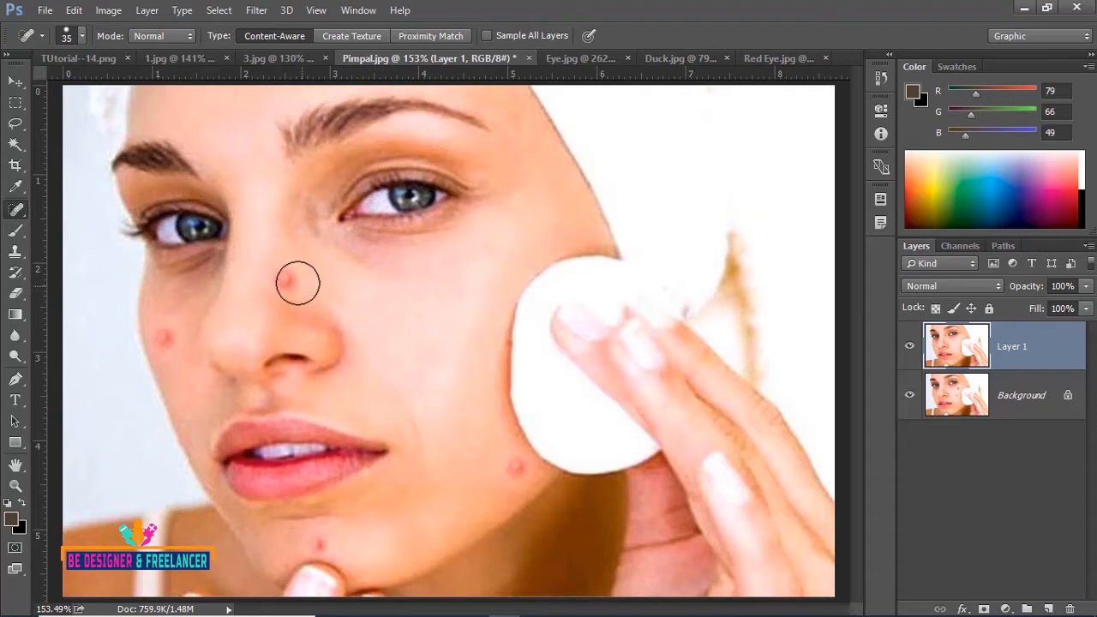
pyautogui.click(289, 281)
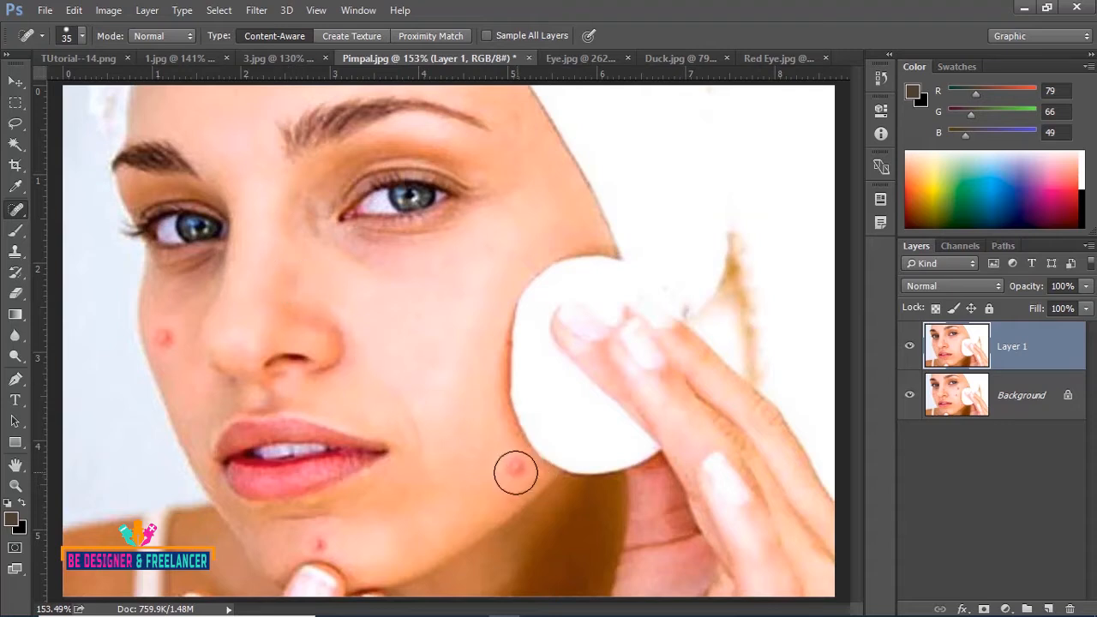
pyautogui.click(515, 467)
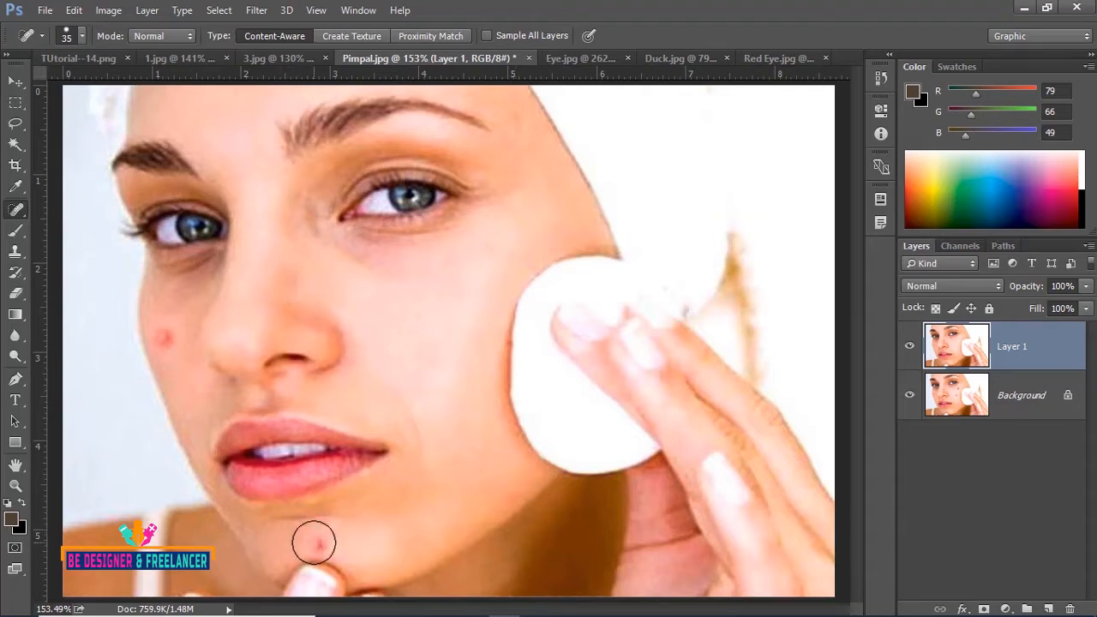
# Step: Remove the chin pimple with a 25 px Spot Healing Brush and the far-cheek pimple with a 30 px brush
pyautogui.press('[')
pyautogui.click(317, 542)
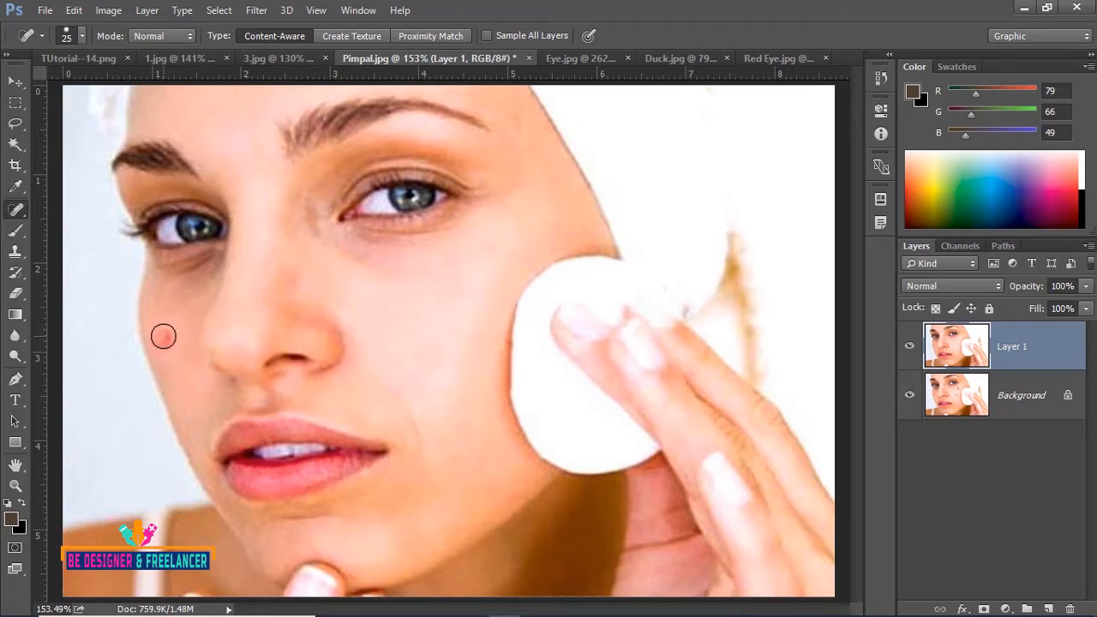
pyautogui.press(']')
pyautogui.click(165, 339)
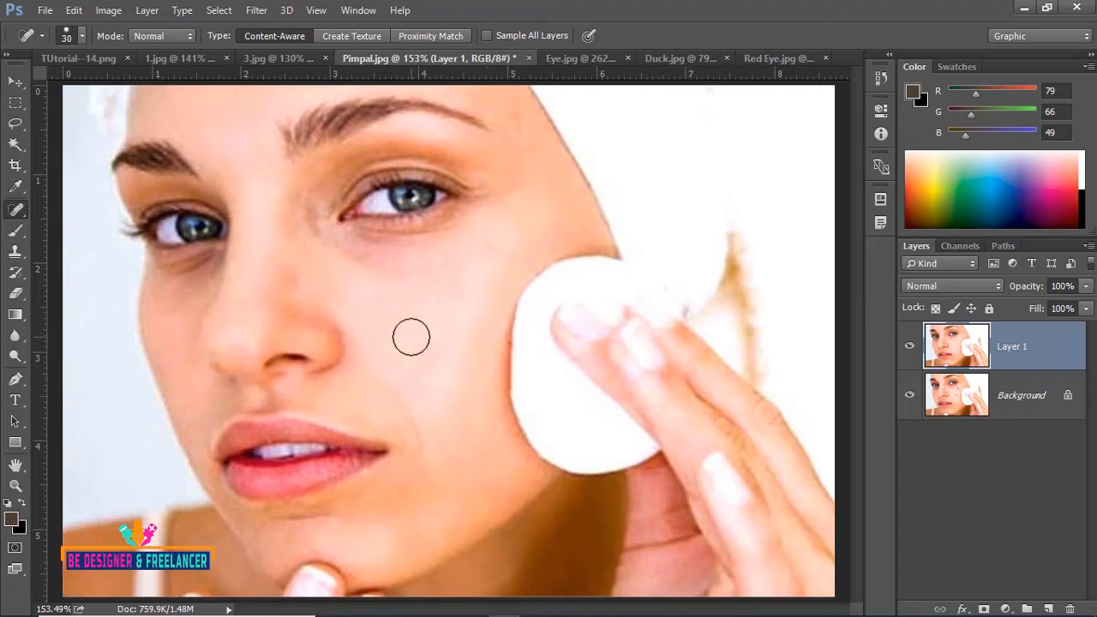
# Step: Compare the retouched layer with the original photo by toggling its visibility, and rename it Spot Healing Brush Tool
pyautogui.click(909, 346)
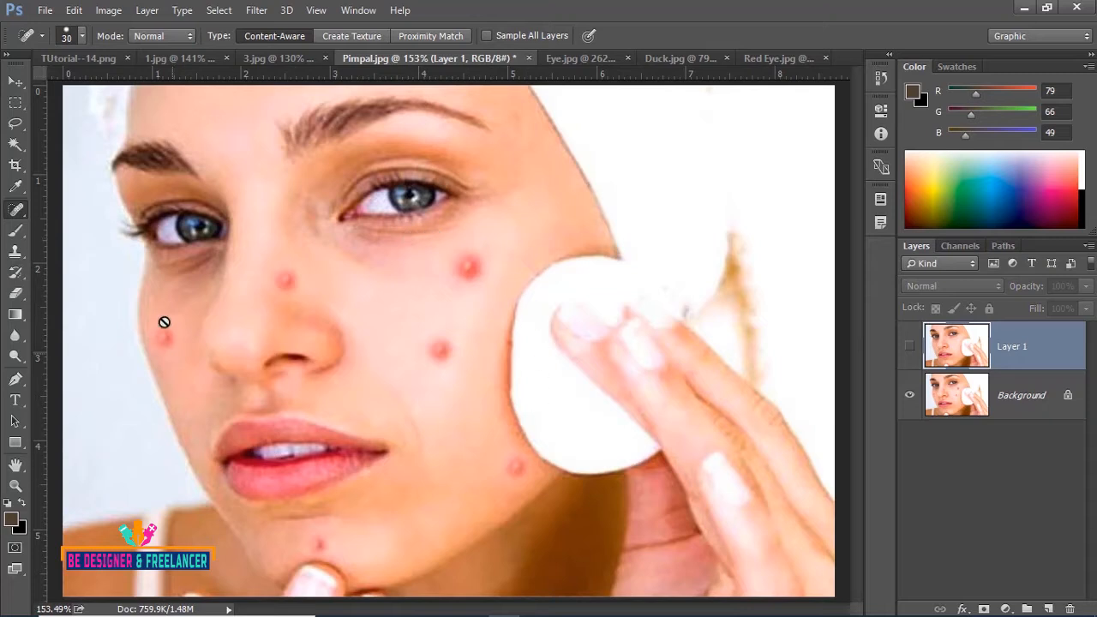
pyautogui.click(910, 348)
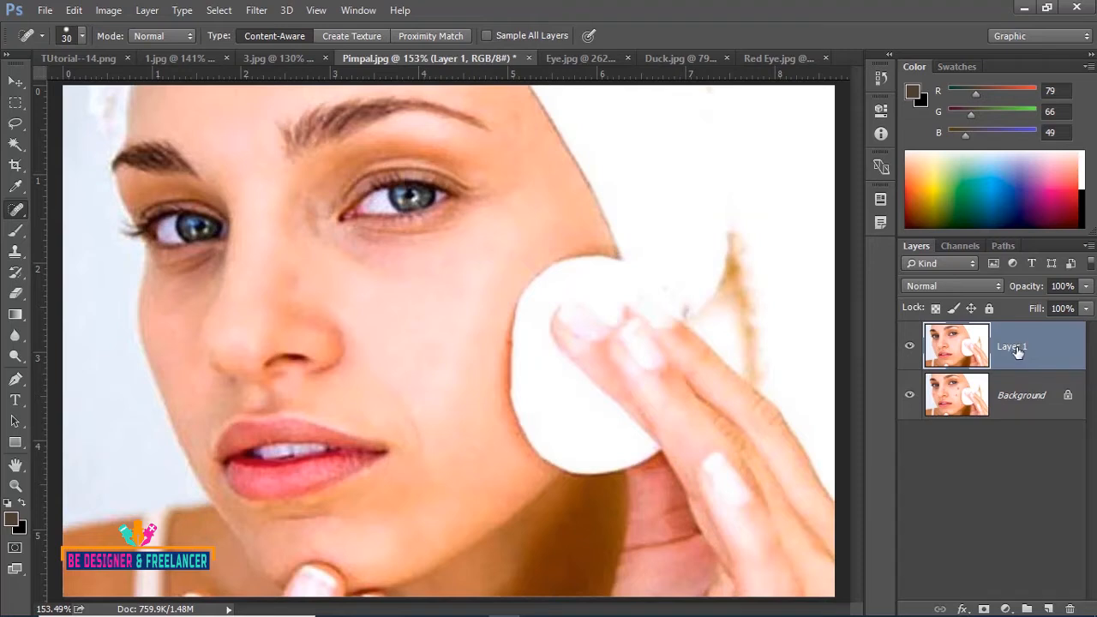
pyautogui.doubleClick(1016, 347)
pyautogui.write('SpotHealin')
pyautogui.write('g Brush Too')
pyautogui.write('l')
pyautogui.press('Return')
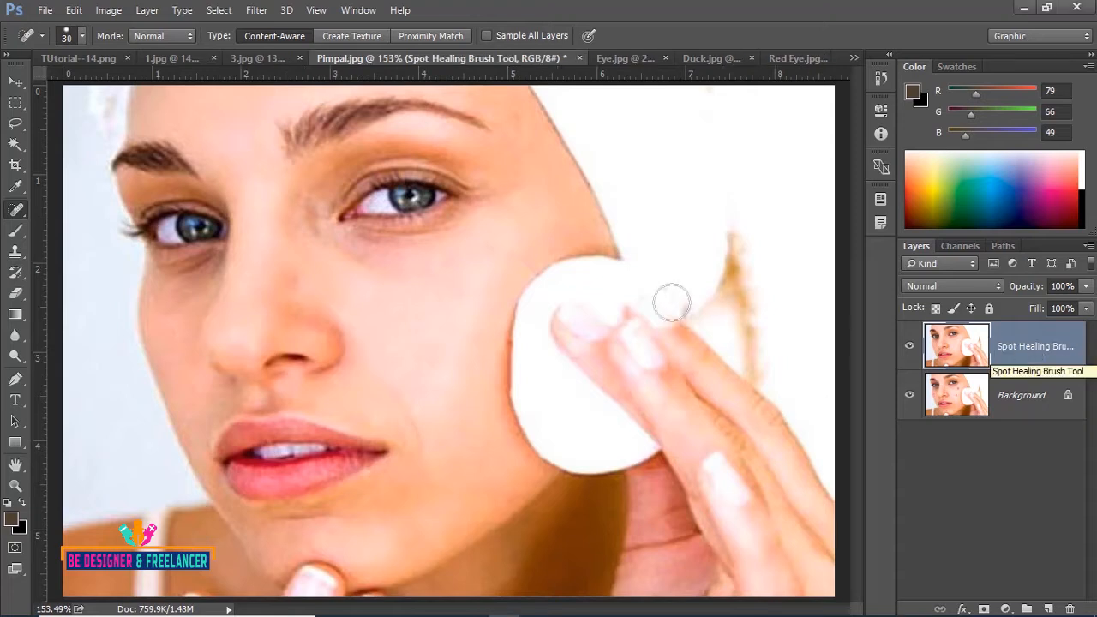
# Step: Switch to the Healing Brush Tool and duplicate the Background layer, hiding the Spot Healing Brush Tool layer above it
pyautogui.rightClick(20, 213)
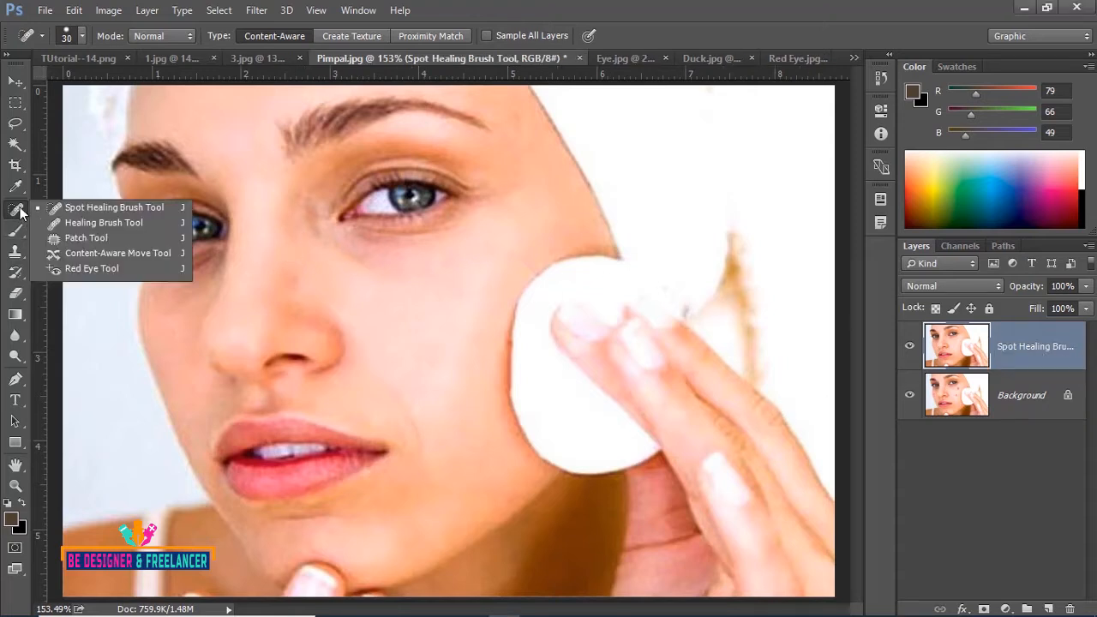
pyautogui.click(83, 225)
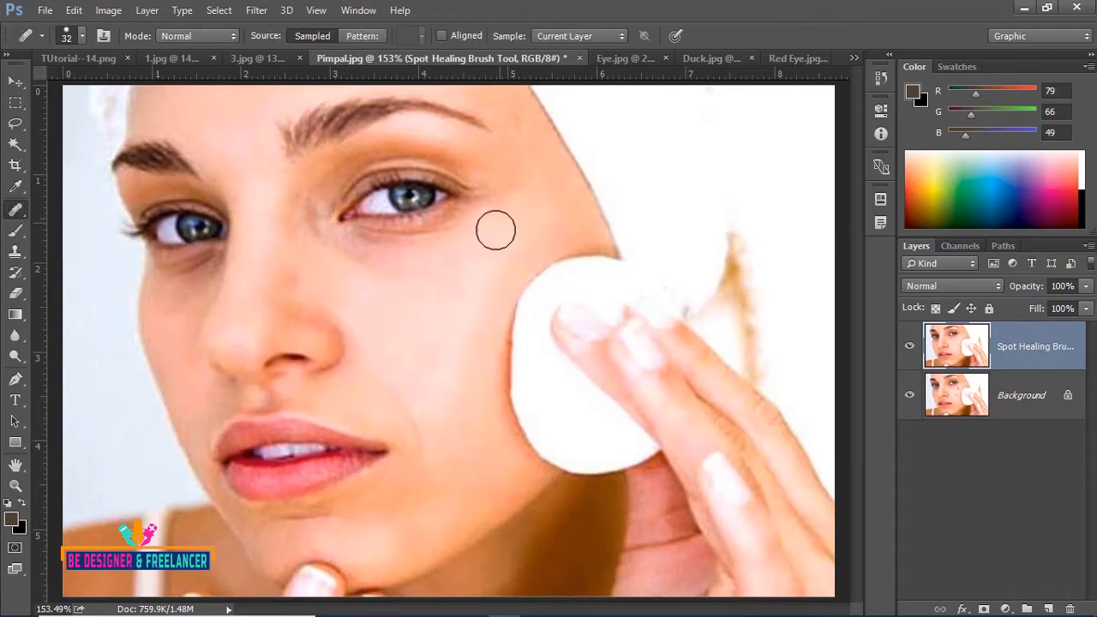
pyautogui.click(1024, 400)
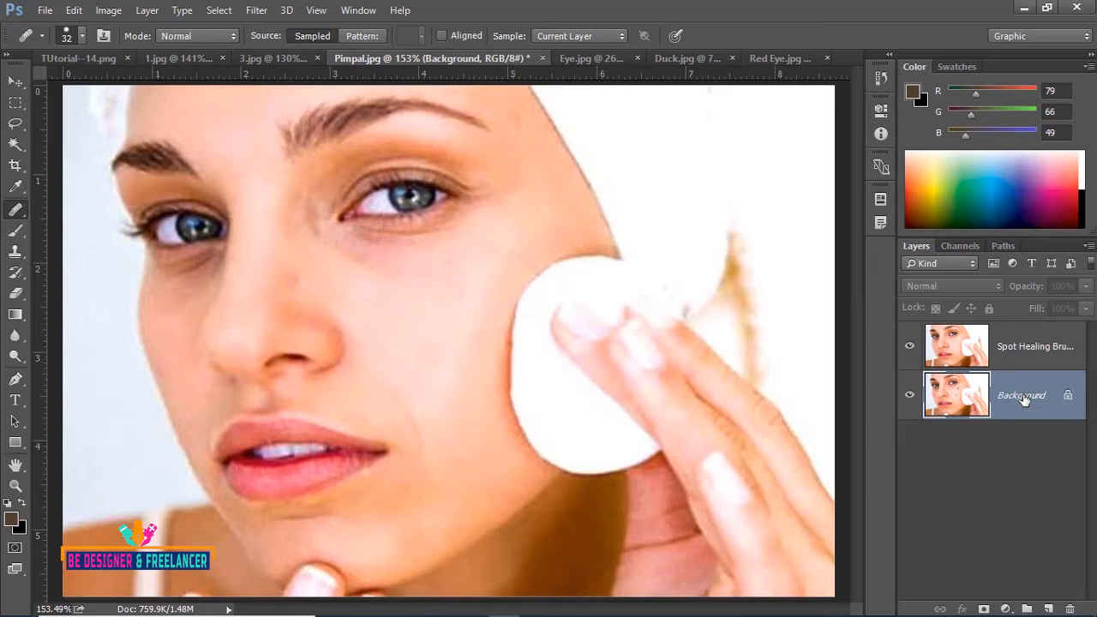
pyautogui.hotkey('ctrl', 'j')
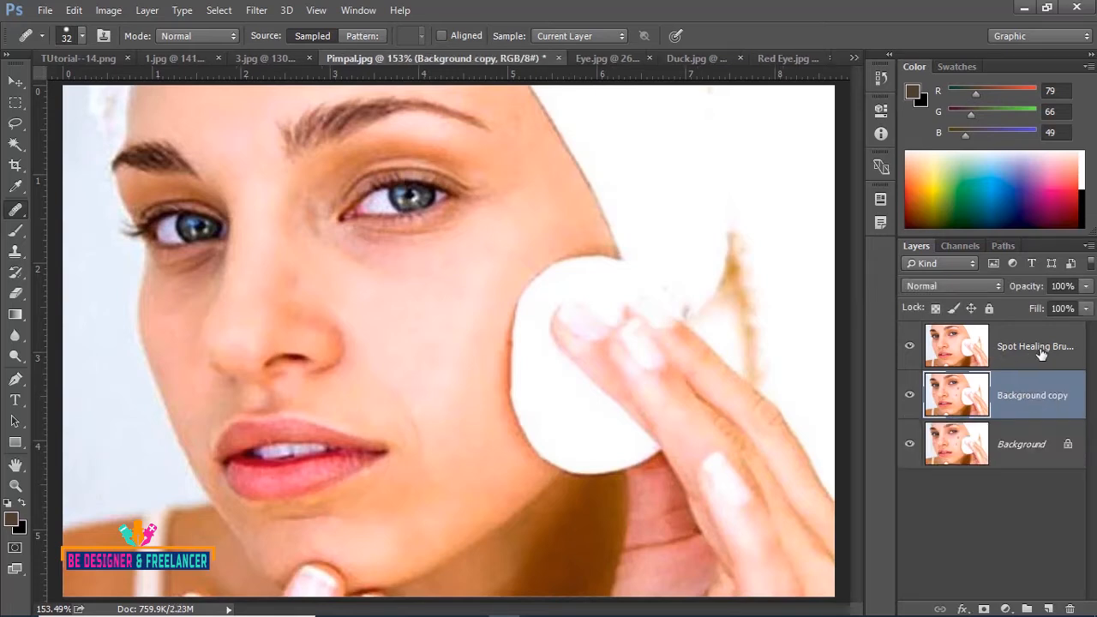
pyautogui.click(910, 348)
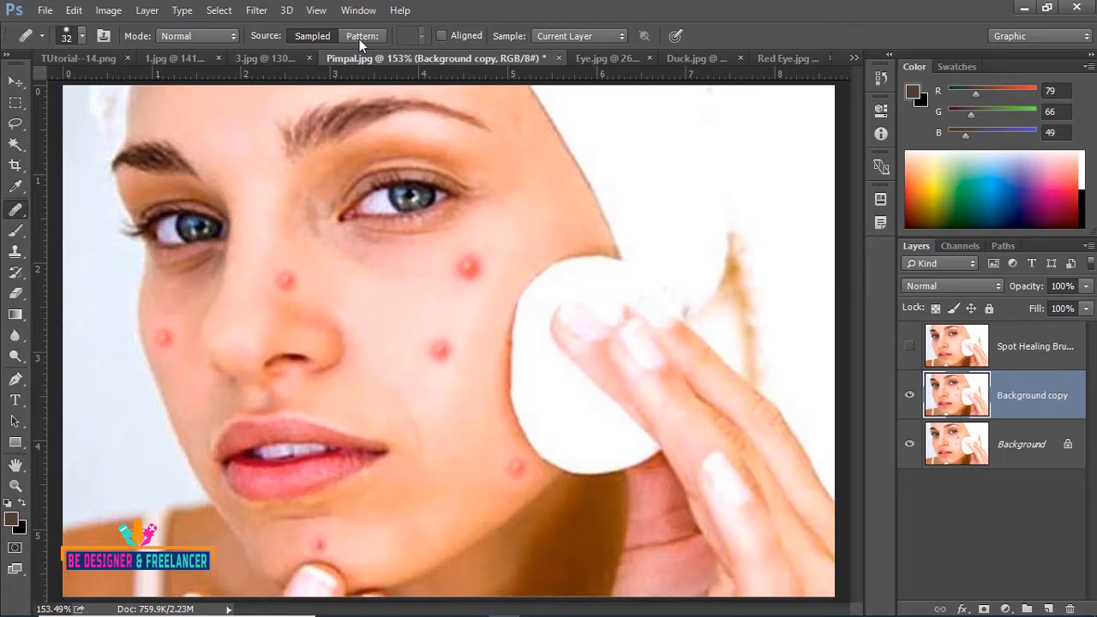
# Step: Using Sampled as the healing source, sample clean skin beside the large cheek pimple below the eye and heal the pimple
pyautogui.click(314, 37)
pyautogui.click(470, 268)
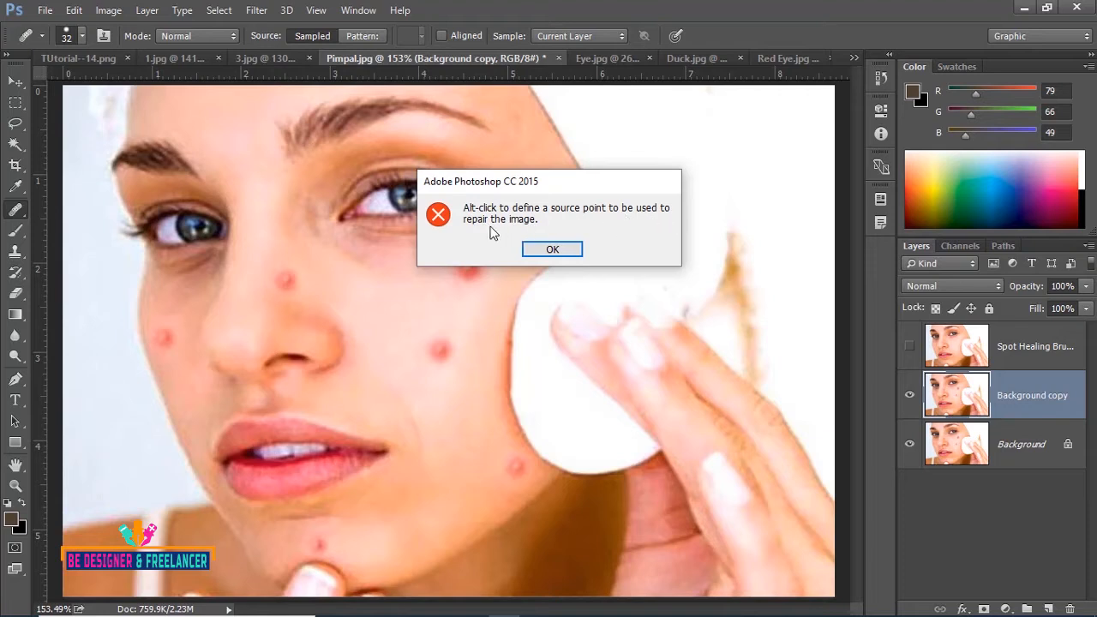
pyautogui.click(537, 251)
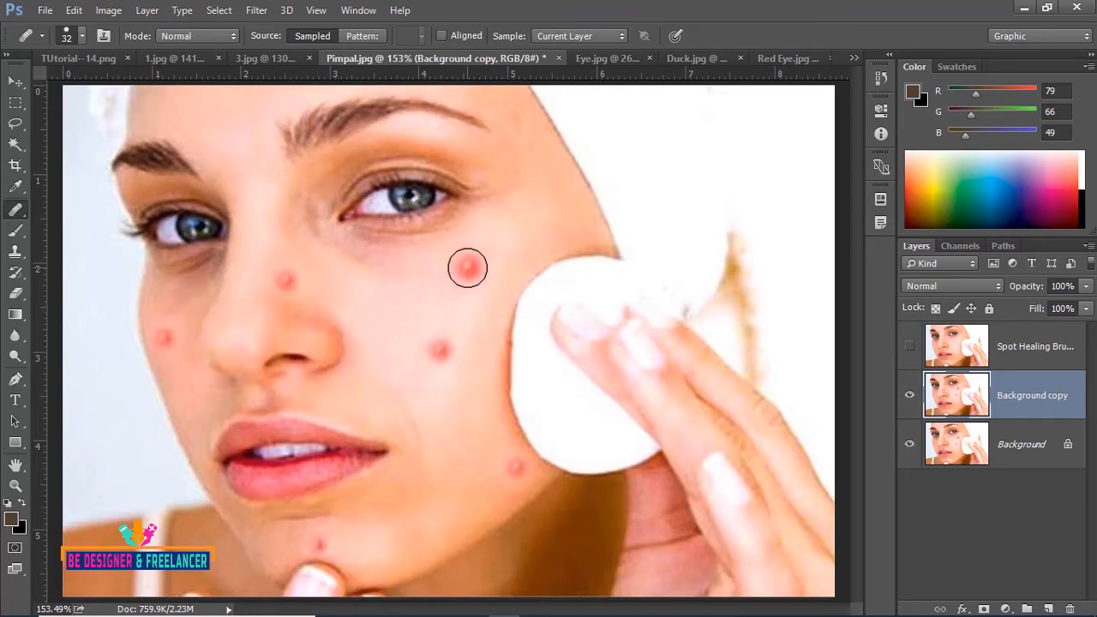
pyautogui.keyDown('alt'); pyautogui.click(496, 230); pyautogui.keyUp('alt')
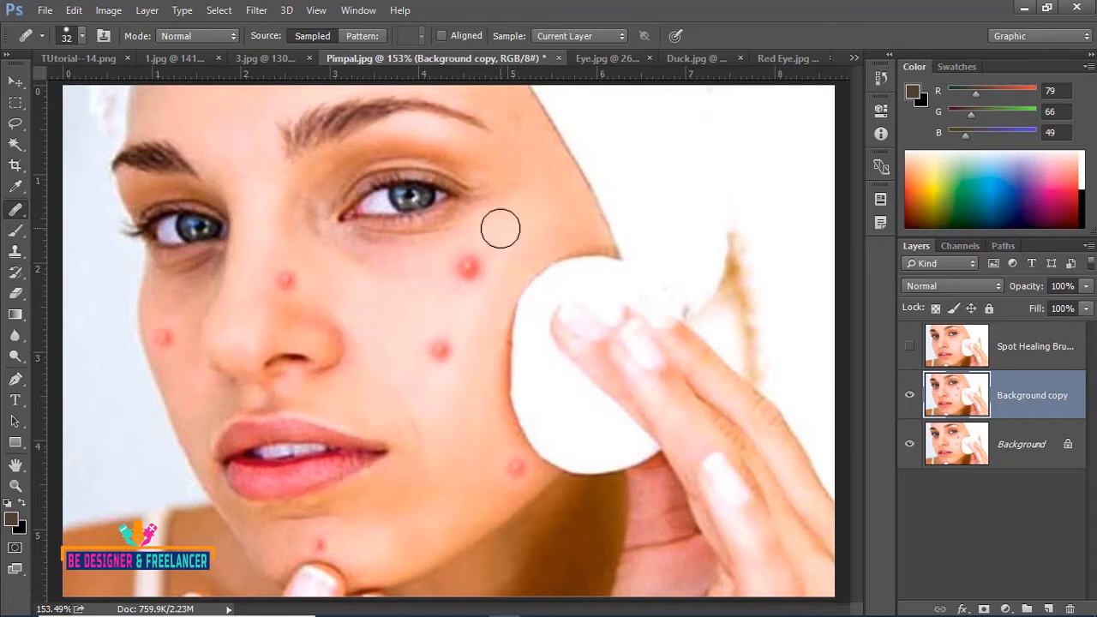
pyautogui.click(469, 268)
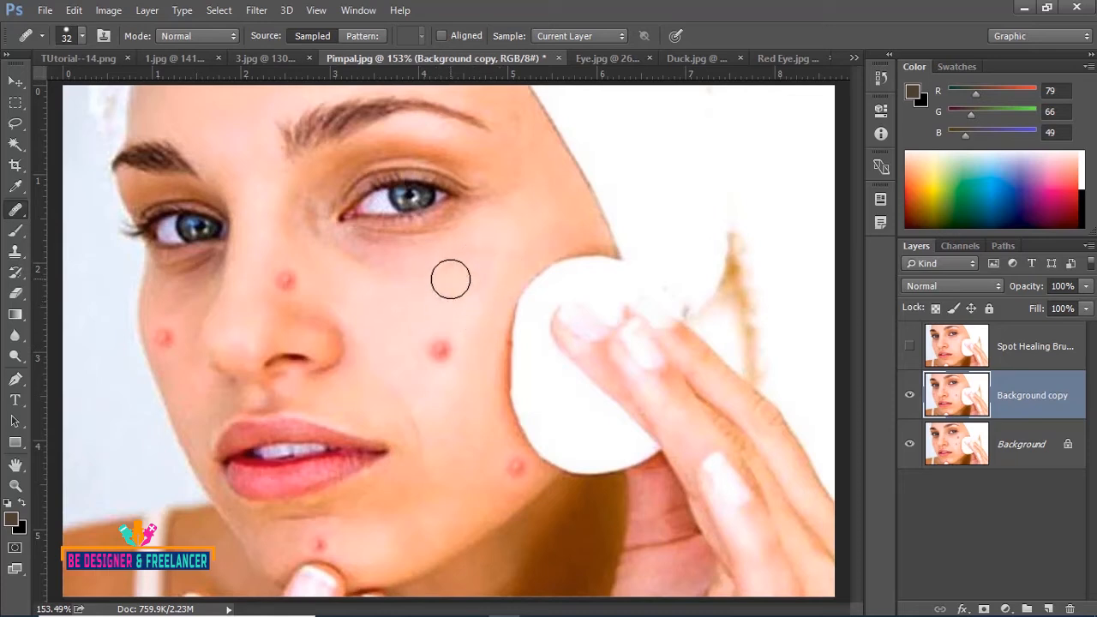
# Step: Set the Healing Brush to 30 px and heal the mid-cheek pimple using clean skin sampled near it
pyautogui.press('[')
pyautogui.press('[')
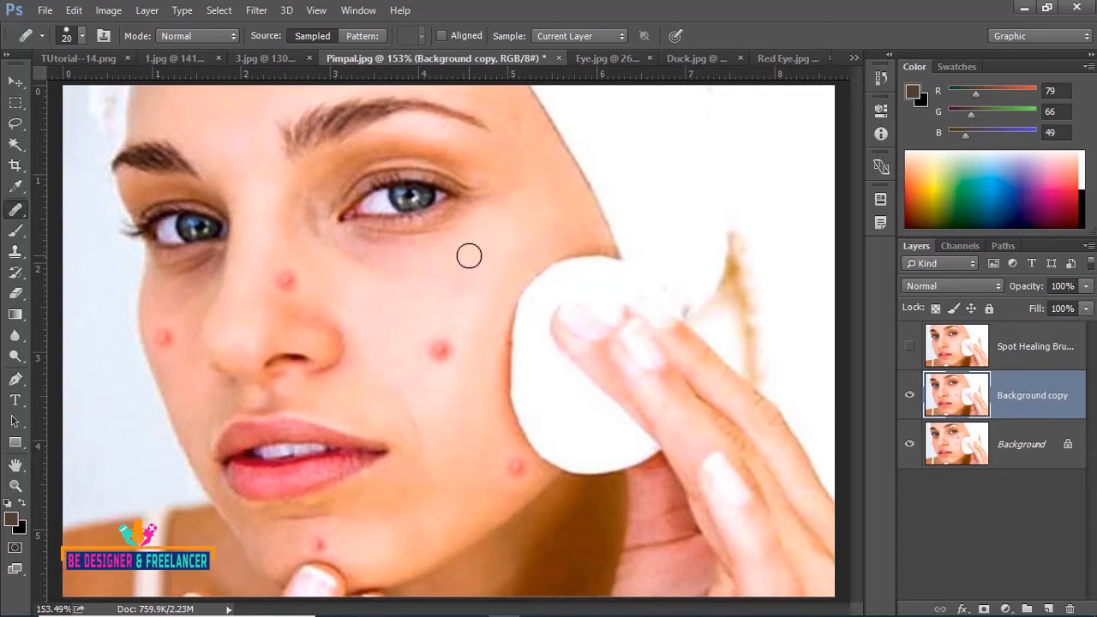
pyautogui.click(441, 349)
pyautogui.press(']')
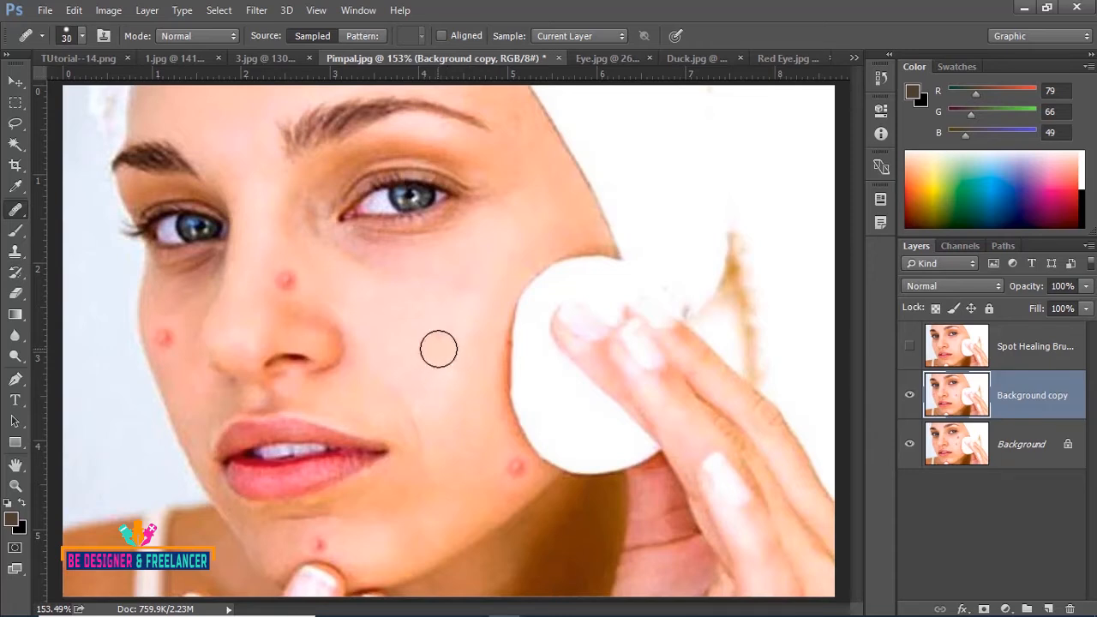
pyautogui.hotkey('ctrl', 'z')
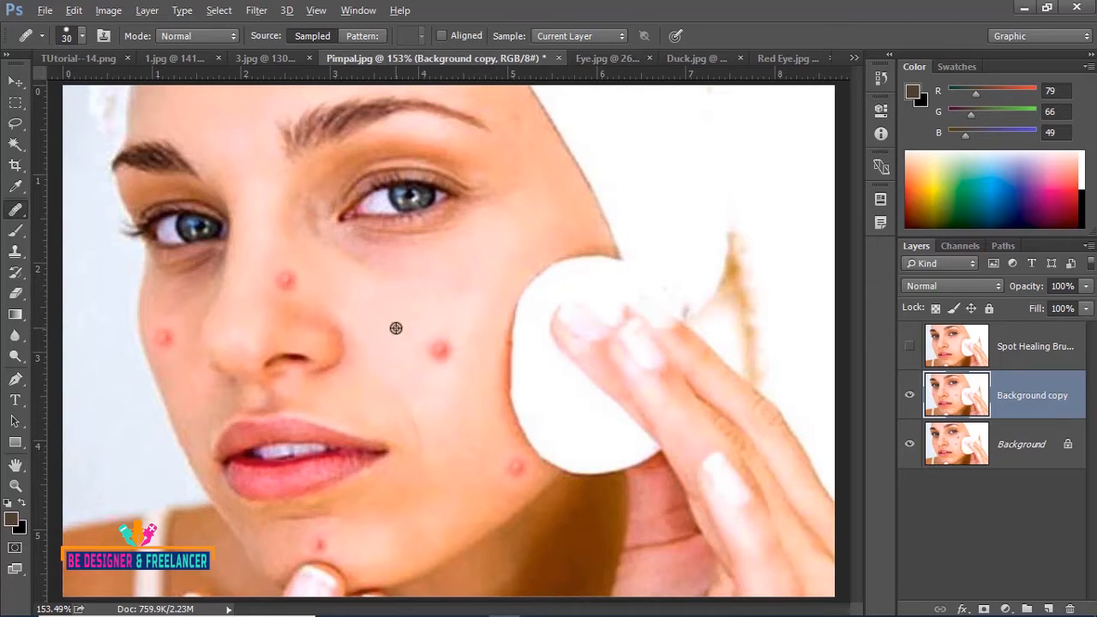
pyautogui.click(438, 347)
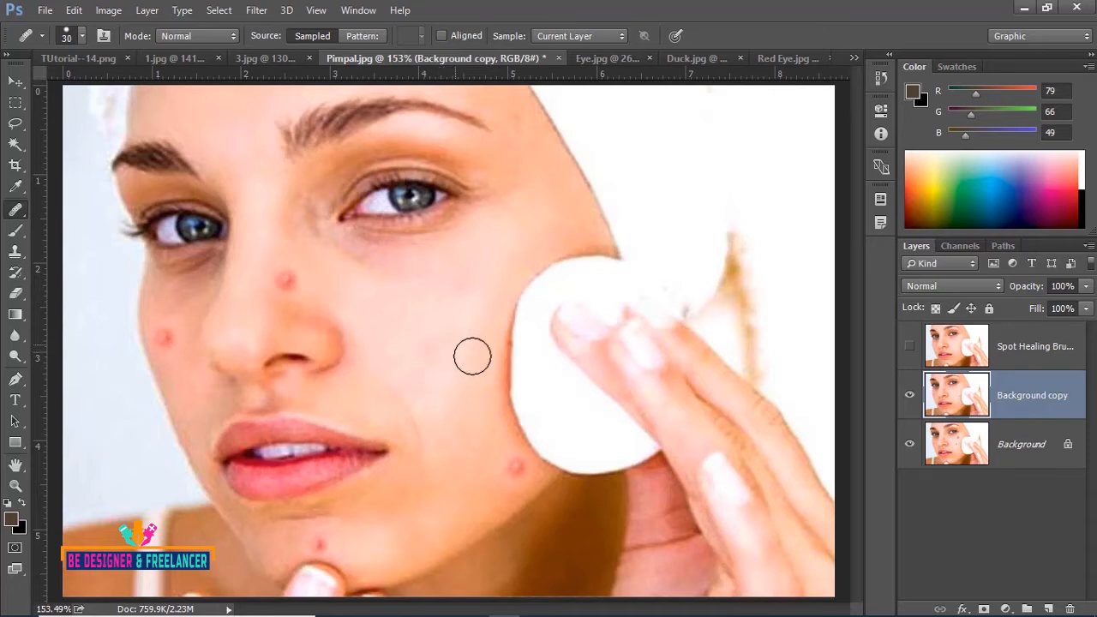
# Step: Reduce the Healing Brush to 25 px and heal the pimple on the nose
pyautogui.click(287, 276)
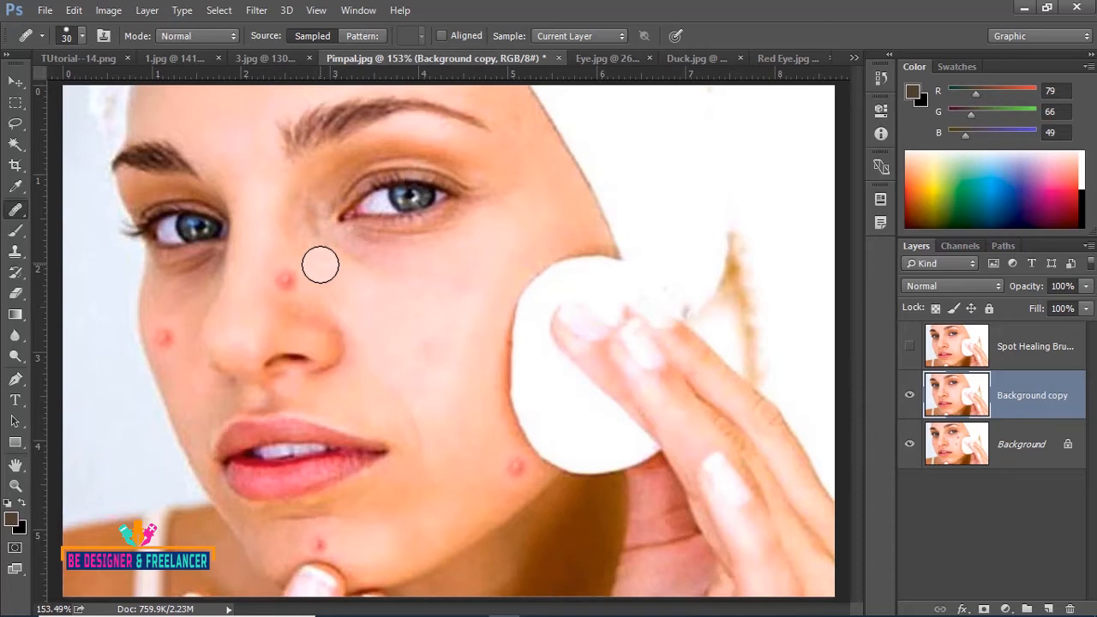
pyautogui.press('[')
pyautogui.click(286, 281)
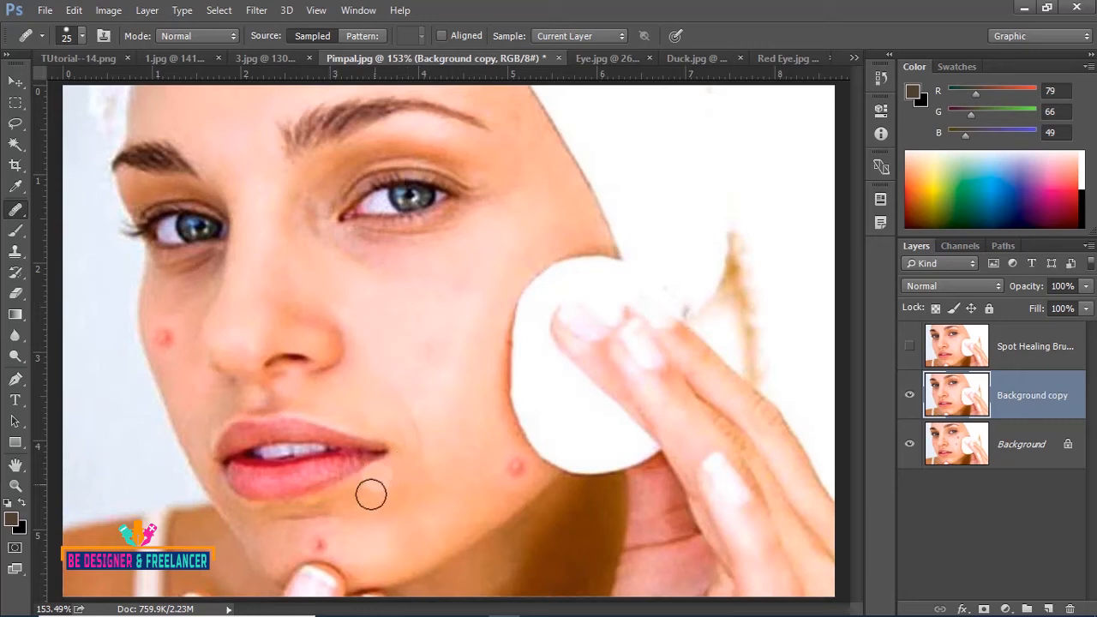
# Step: Reduce the Healing Brush to 20 px, sample the skin beside the chin pimple and heal the pimple
pyautogui.click(321, 543)
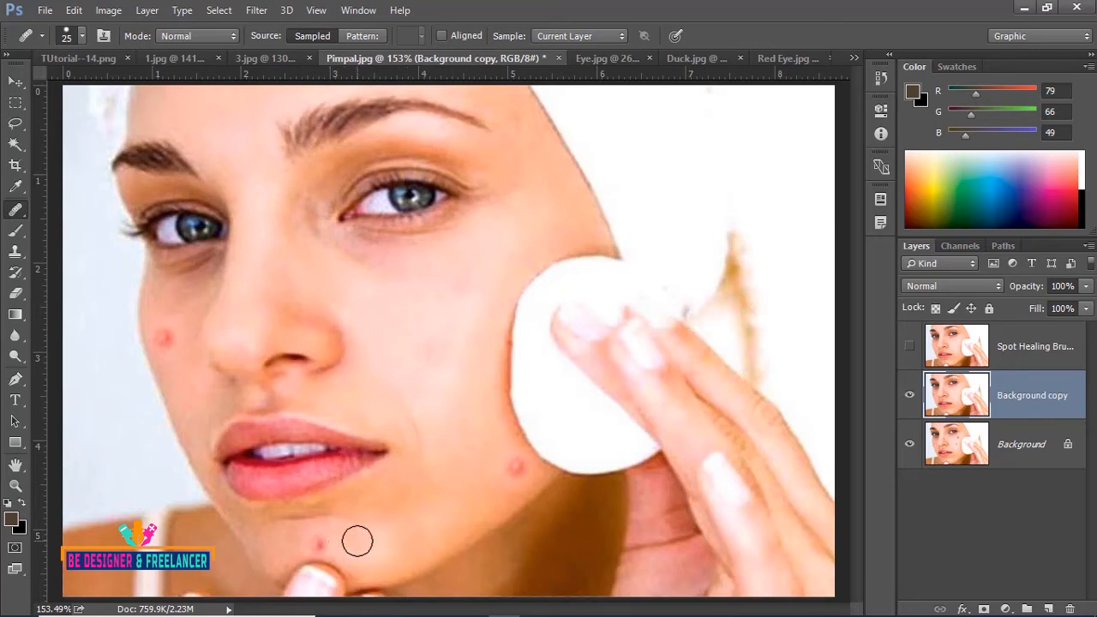
pyautogui.press('[')
pyautogui.keyDown('alt'); pyautogui.click(346, 539); pyautogui.keyUp('alt')
pyautogui.click(318, 541)
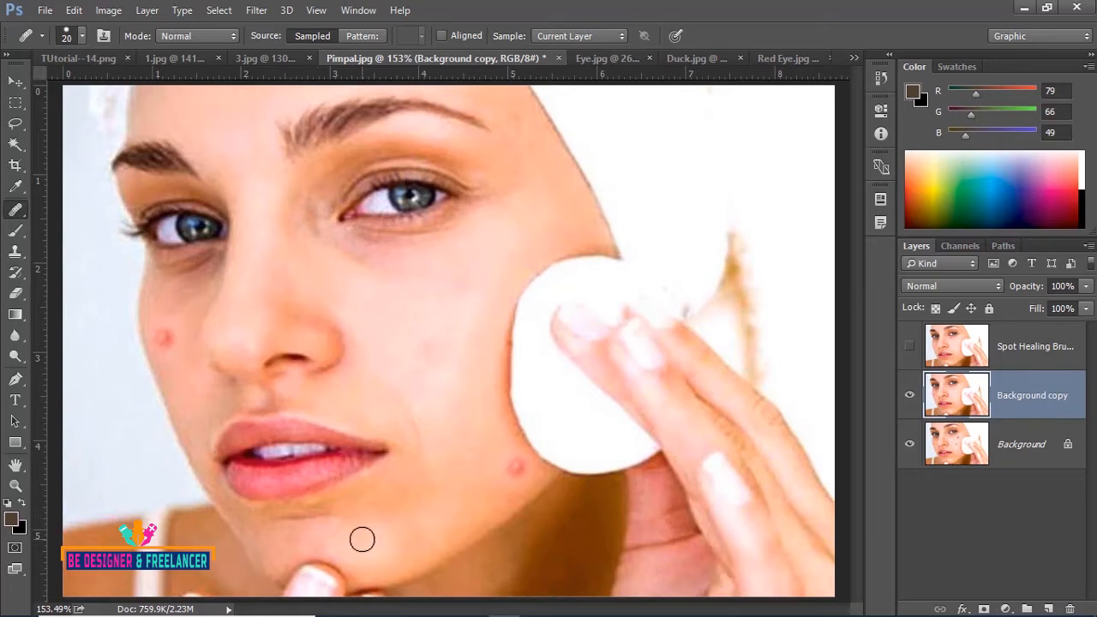
# Step: Heal the far-cheek pimple with a 25 px Healing Brush, and the jaw pimple using skin sampled just below it
pyautogui.click(164, 337)
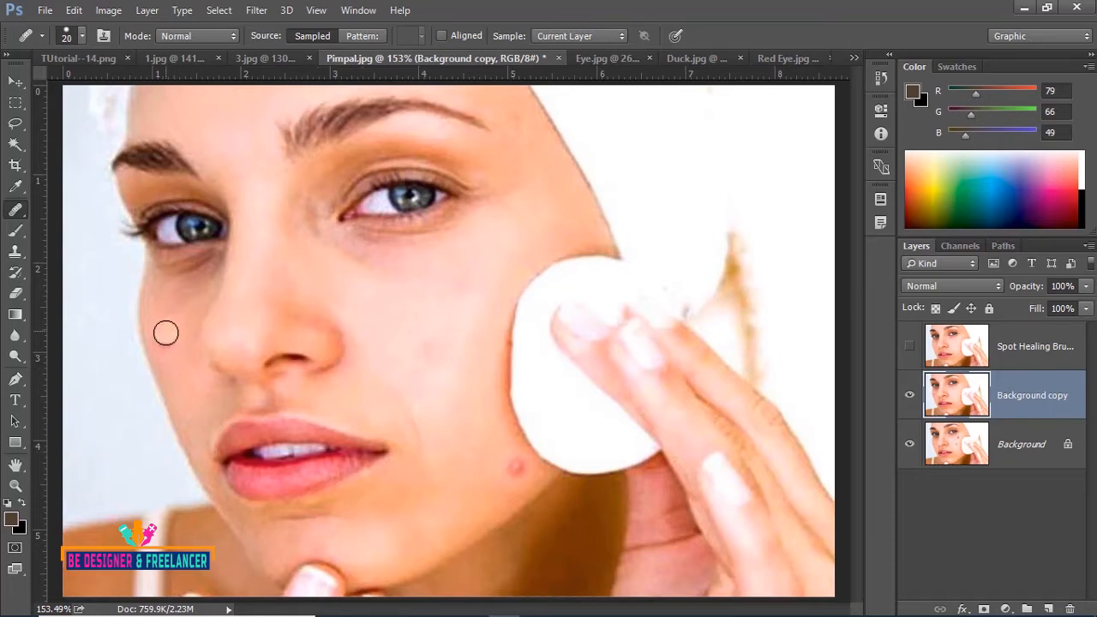
pyautogui.hotkey('ctrl', 'z')
pyautogui.press(']')
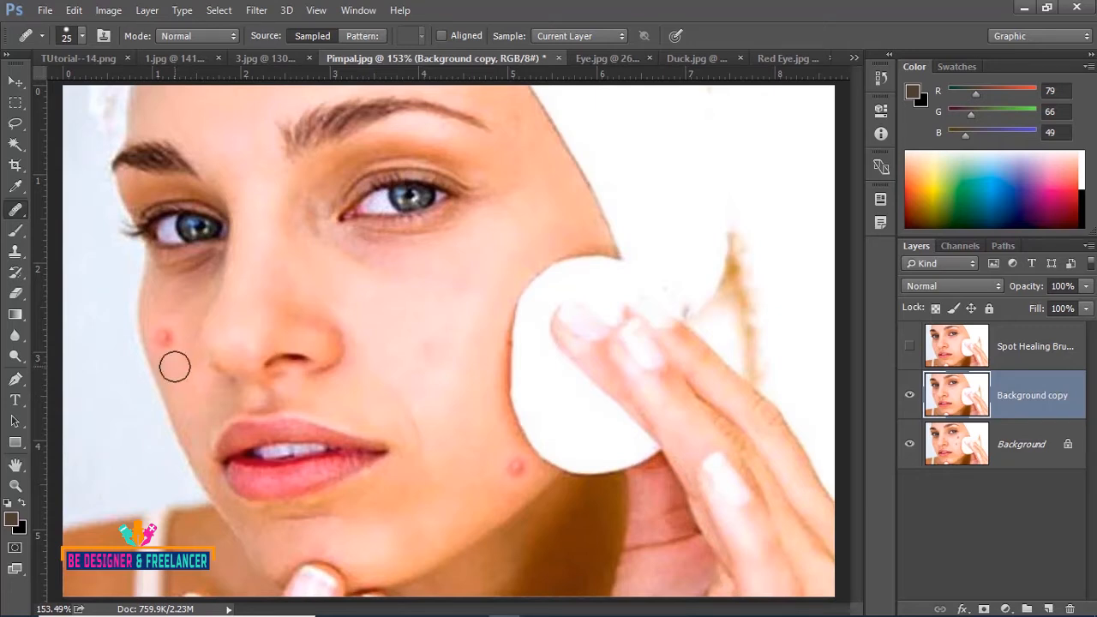
pyautogui.click(165, 337)
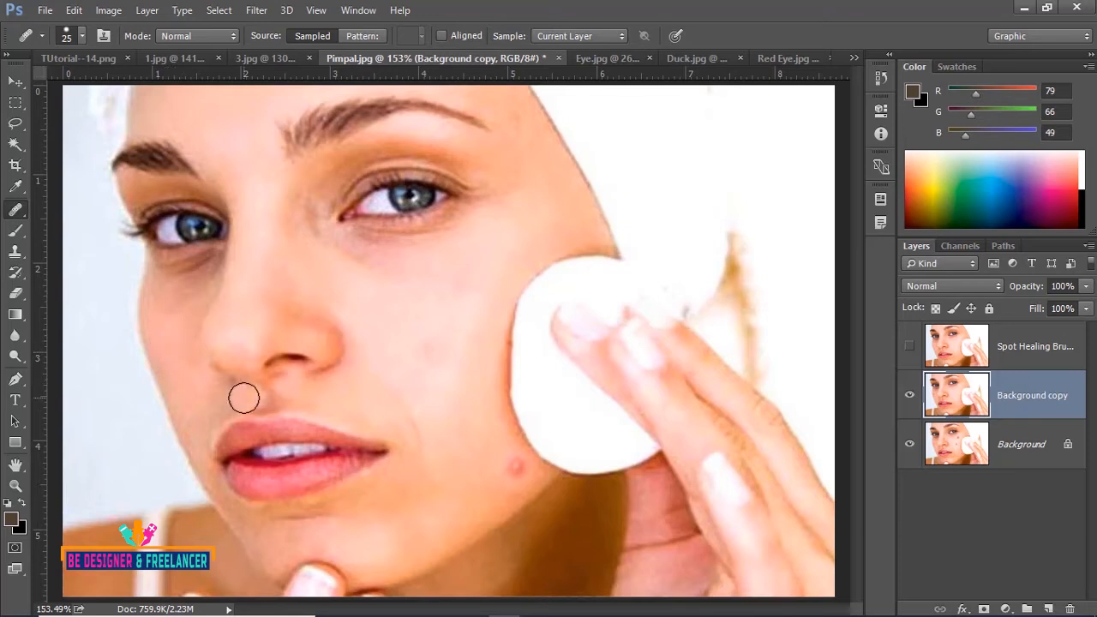
pyautogui.keyDown('alt'); pyautogui.click(495, 491); pyautogui.keyUp('alt')
pyautogui.click(516, 465)
# Step: In Eye.jpg, replace the closed eye with the open one using a 35 px Healing Brush sampled from the open eye
pyautogui.click(594, 57)
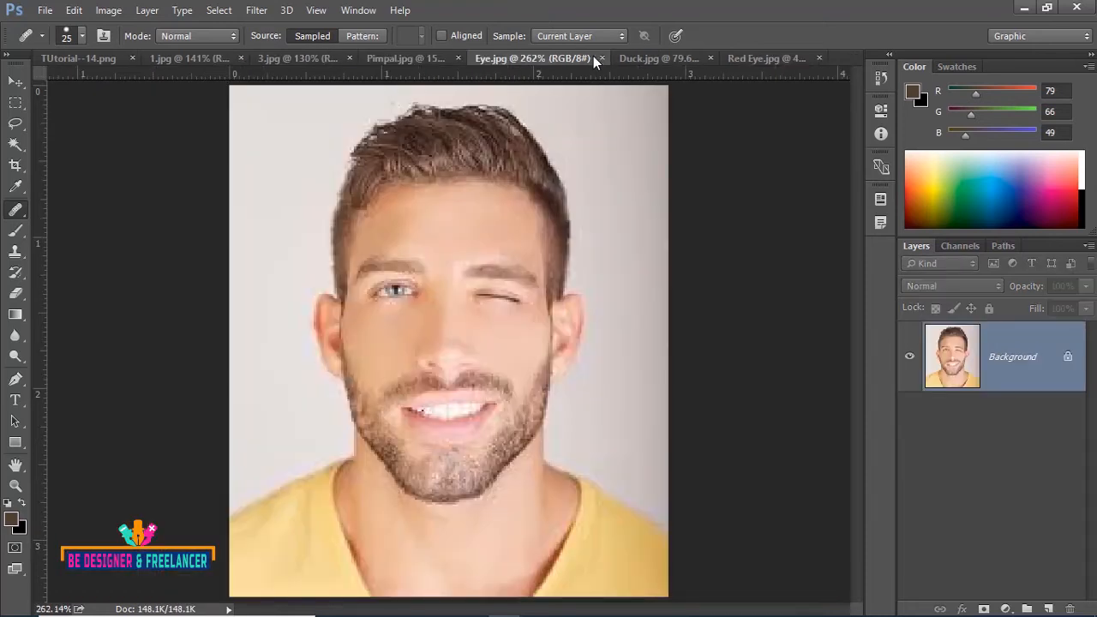
pyautogui.press('[')
pyautogui.click(394, 309)
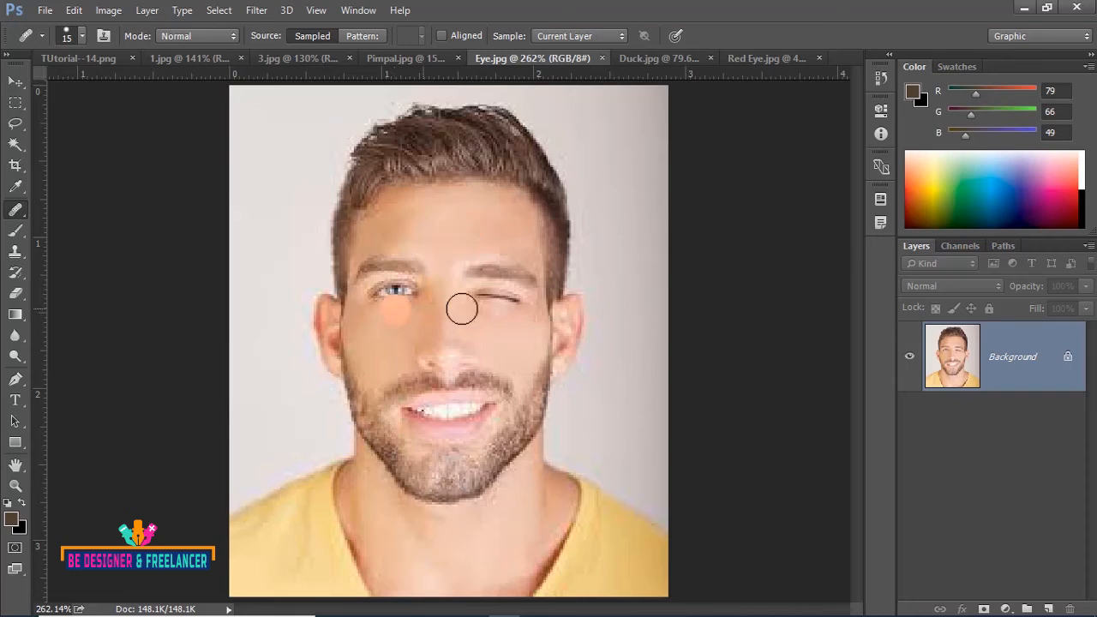
pyautogui.click(503, 307)
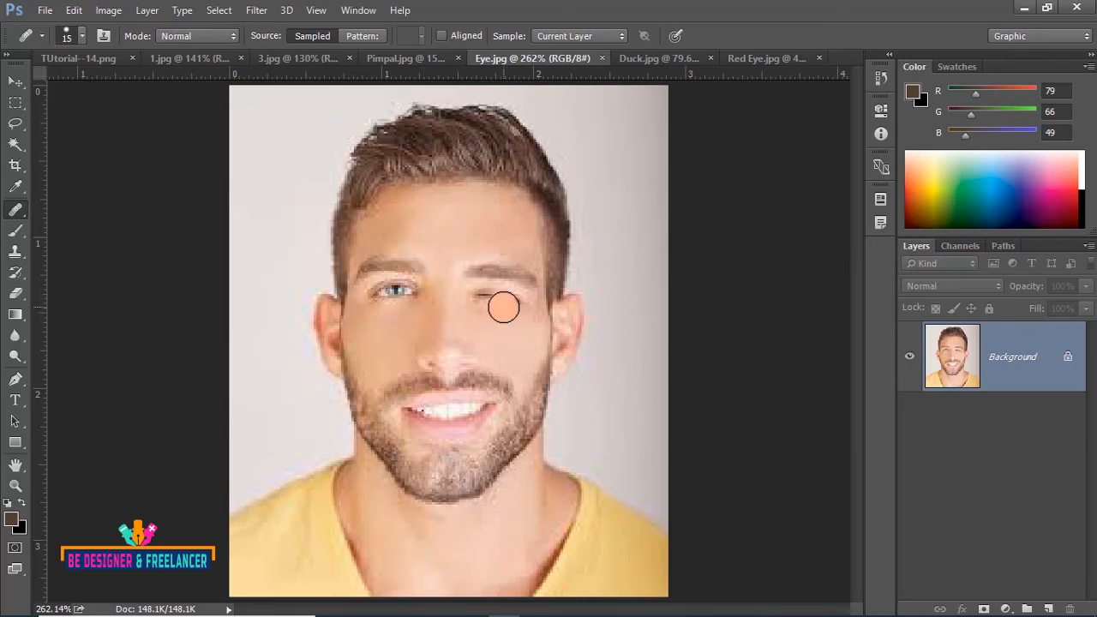
pyautogui.moveTo(394, 295)
pyautogui.mouseDown()
pyautogui.moveTo(407, 282)
pyautogui.moveTo(426, 313)
pyautogui.mouseUp()
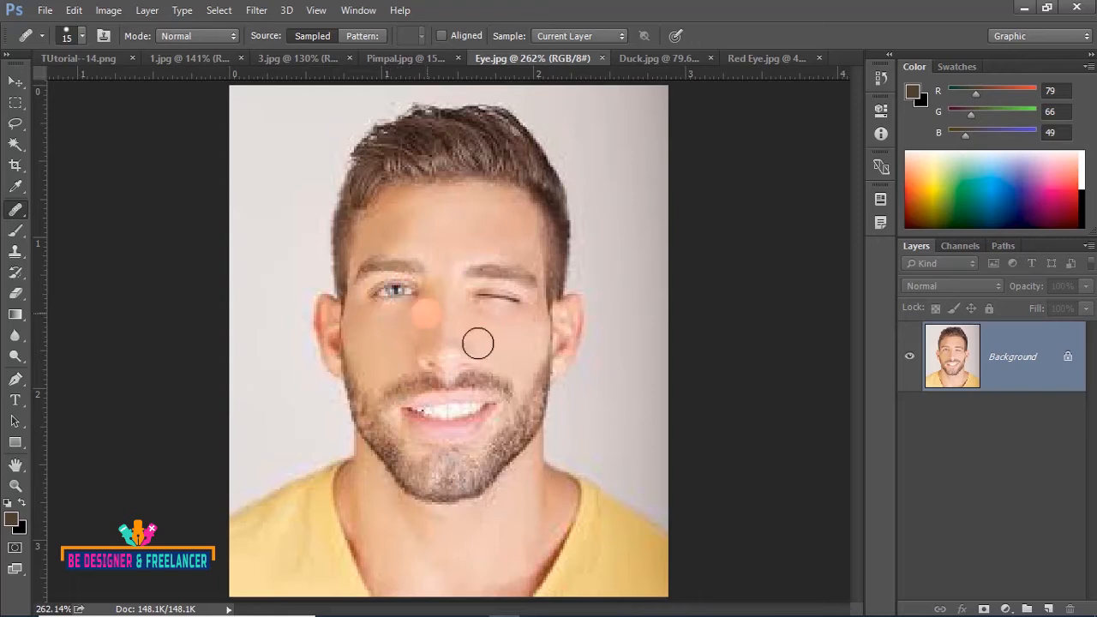
pyautogui.moveTo(490, 301)
pyautogui.mouseDown()
pyautogui.moveTo(514, 301)
pyautogui.moveTo(502, 304)
pyautogui.mouseUp()
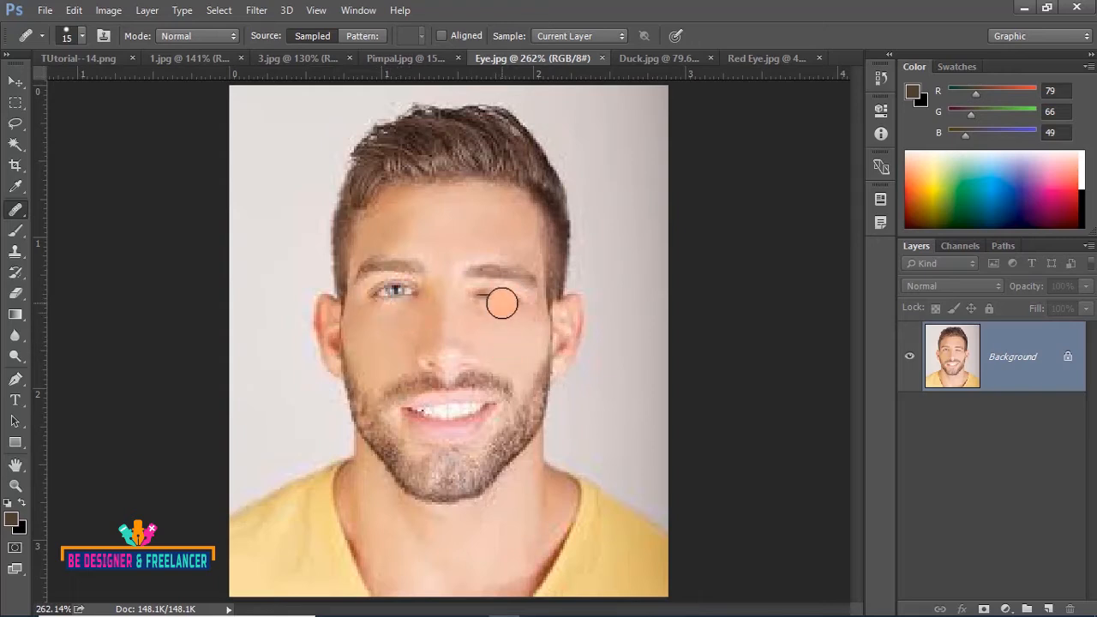
pyautogui.click(394, 296)
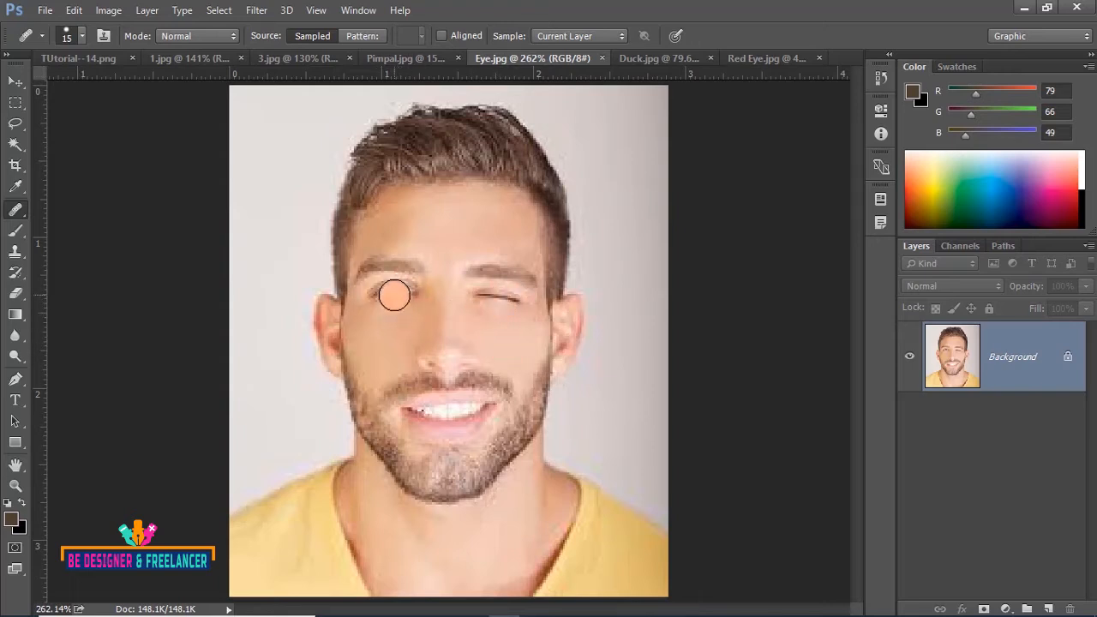
pyautogui.moveTo(394, 295); pyautogui.dragTo(397, 290)
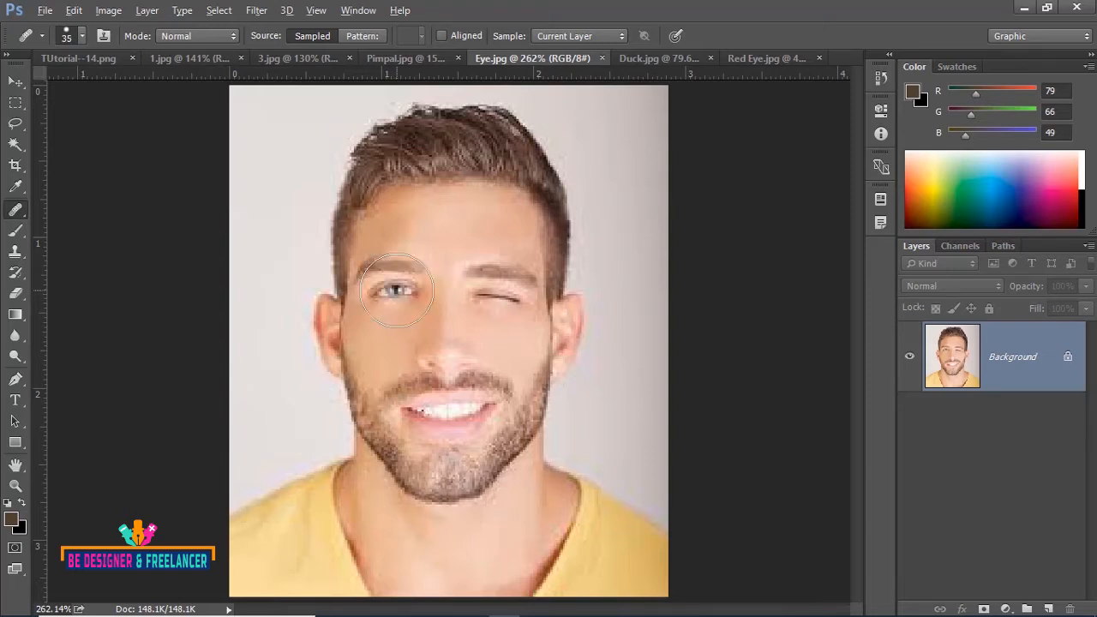
pyautogui.keyDown('alt'); pyautogui.click(396, 291); pyautogui.keyUp('alt')
pyautogui.click(495, 297)
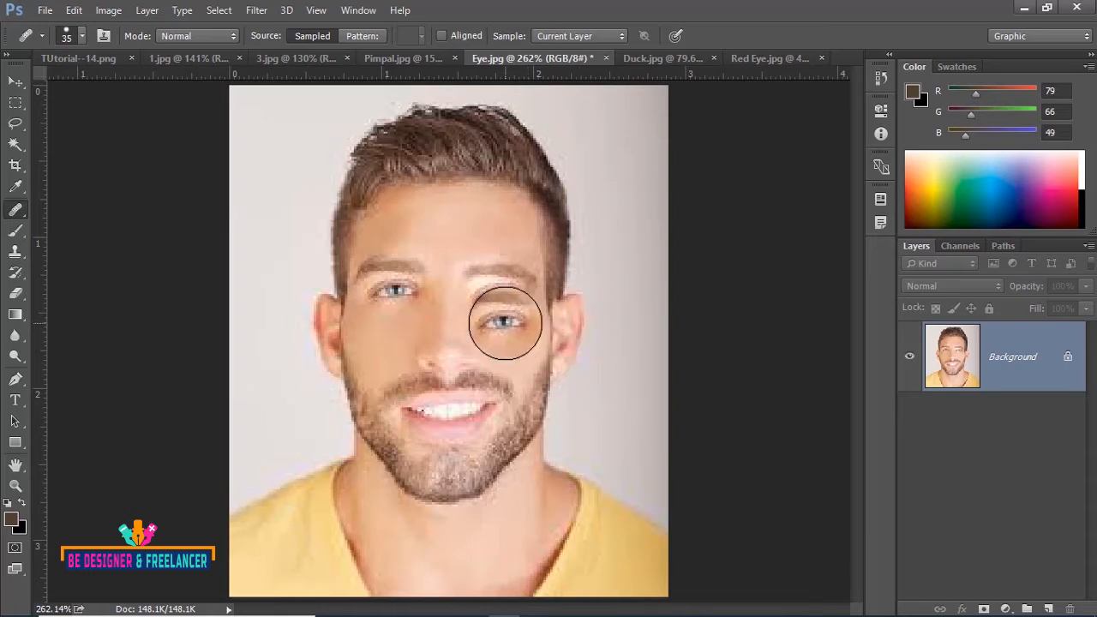
pyautogui.keyDown('alt'); pyautogui.click(441, 226); pyautogui.keyUp('alt')
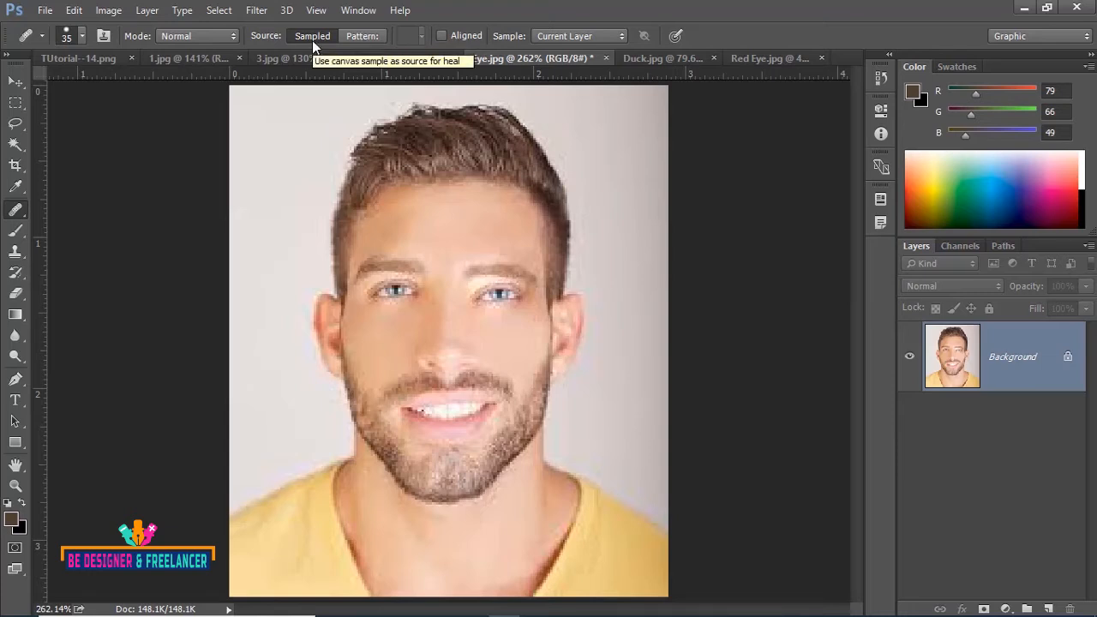
# Step: Heal patches of the forehead, cheeks, chin and one eye with the diagonal-line pattern as source, and restore the Sampled source
pyautogui.click(364, 34)
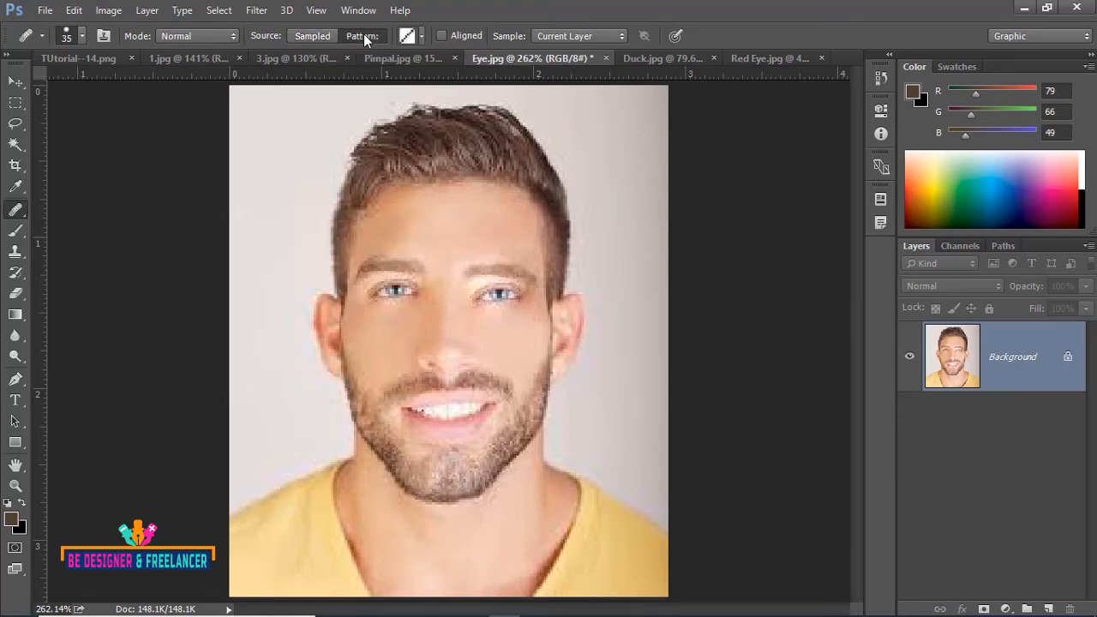
pyautogui.click(452, 223)
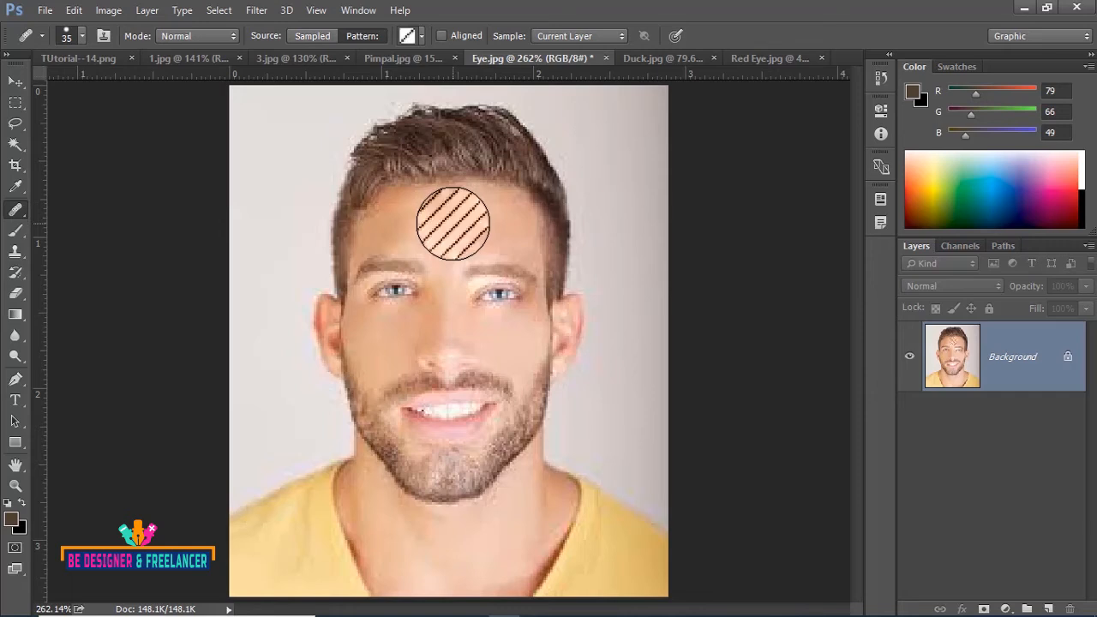
pyautogui.click(384, 346)
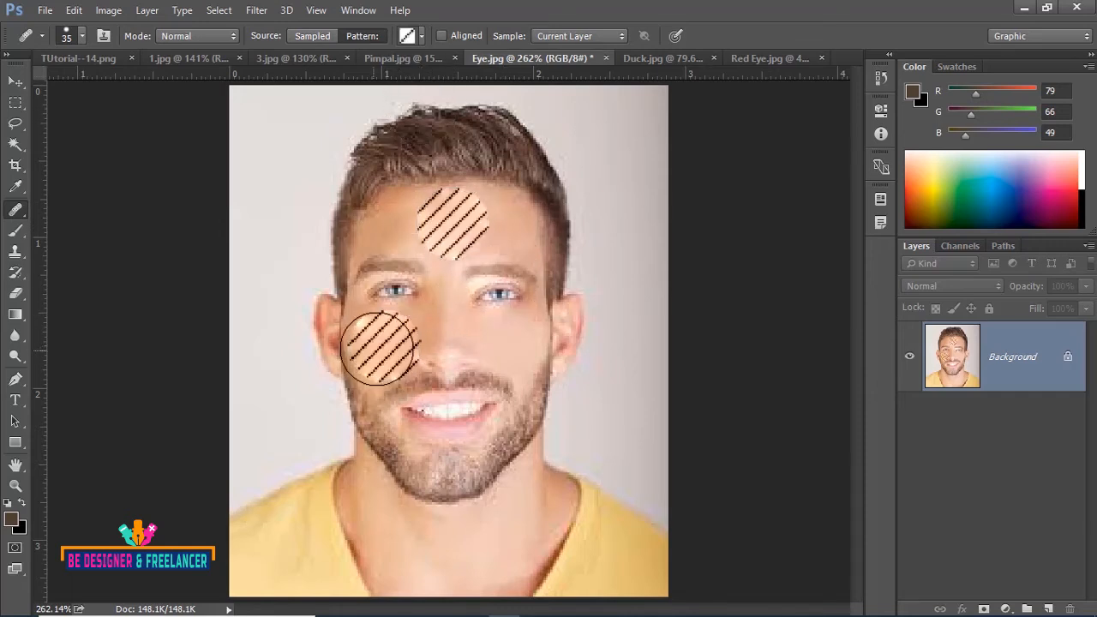
pyautogui.click(421, 37)
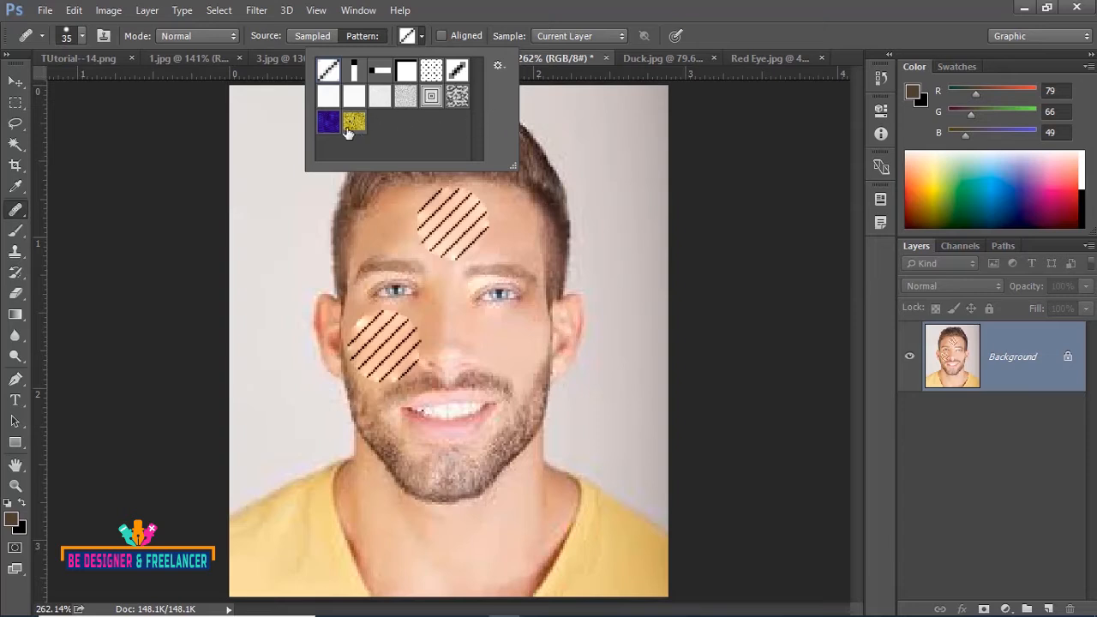
pyautogui.click(514, 243)
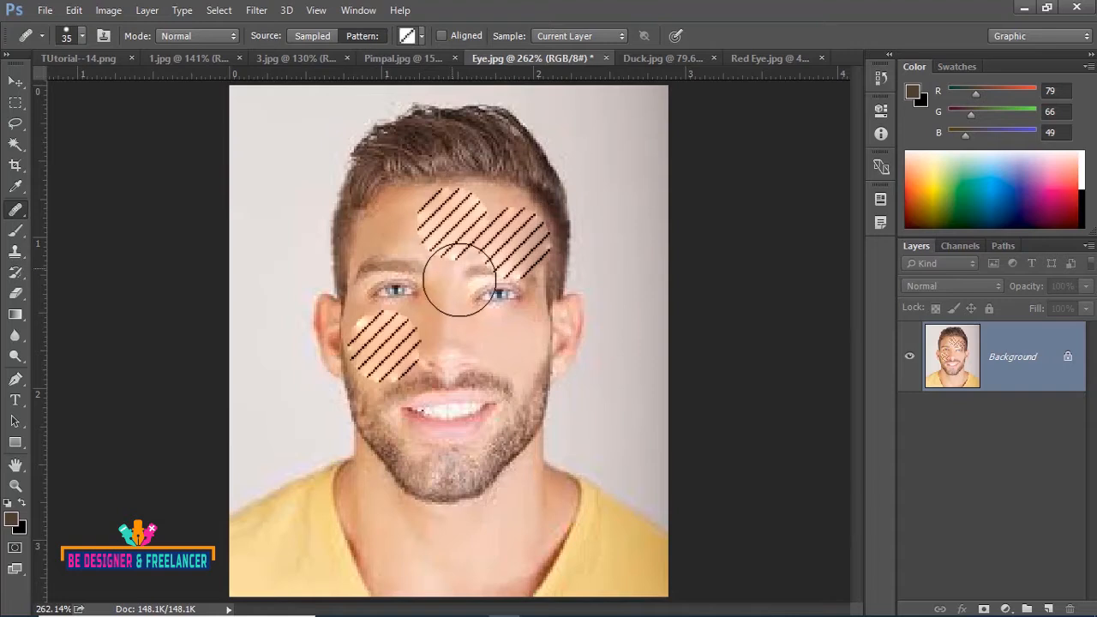
pyautogui.click(495, 334)
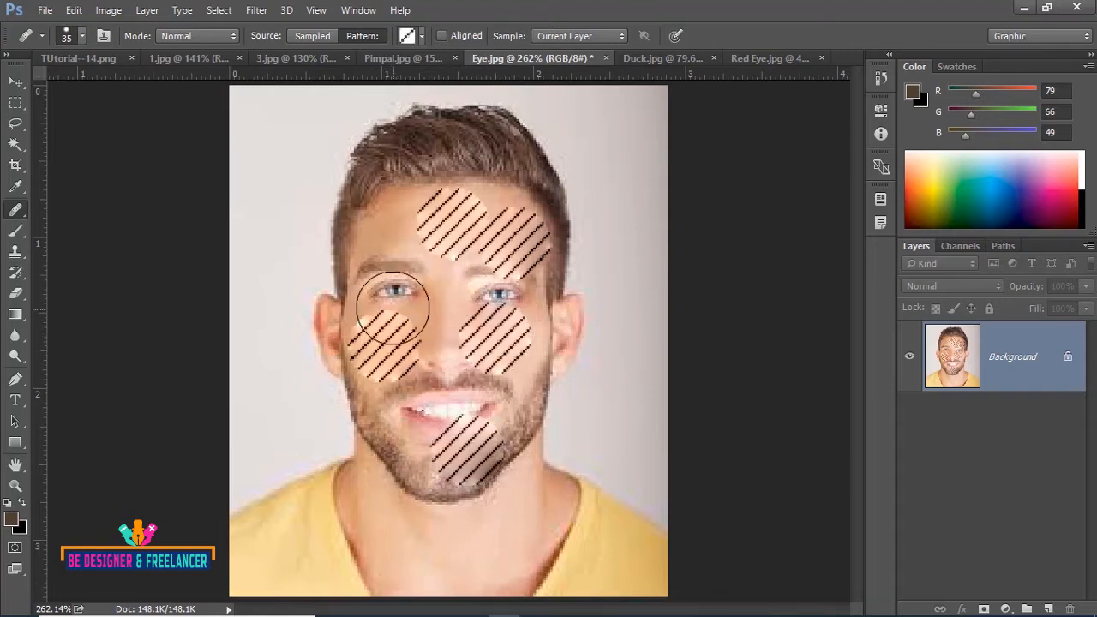
pyautogui.moveTo(392, 318)
pyautogui.mouseDown()
pyautogui.moveTo(380, 220)
pyautogui.moveTo(382, 229)
pyautogui.mouseUp()
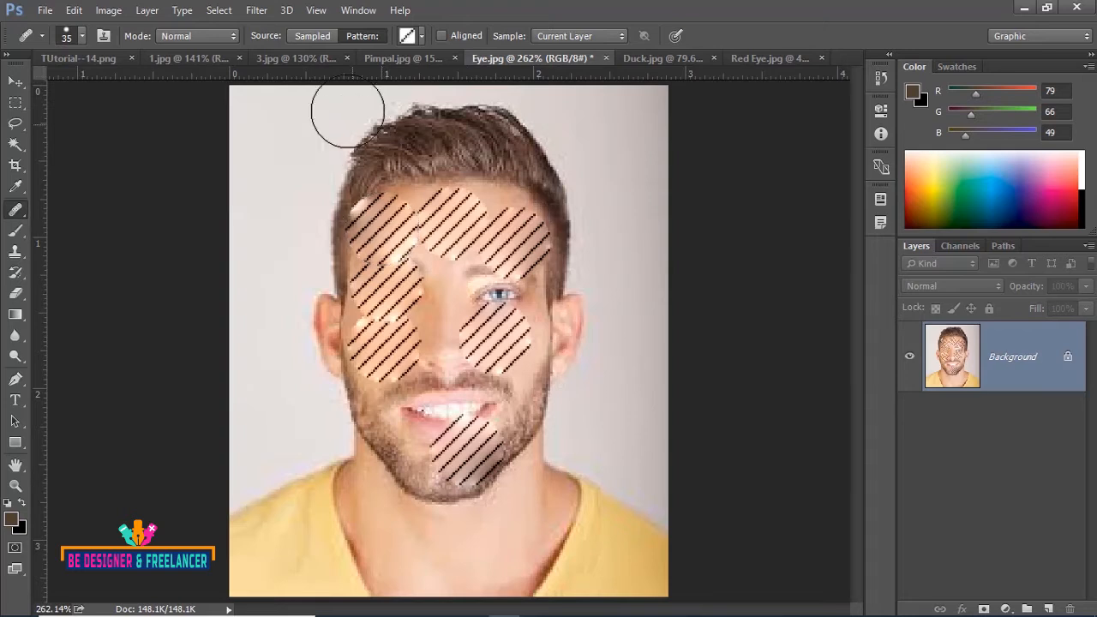
pyautogui.click(317, 36)
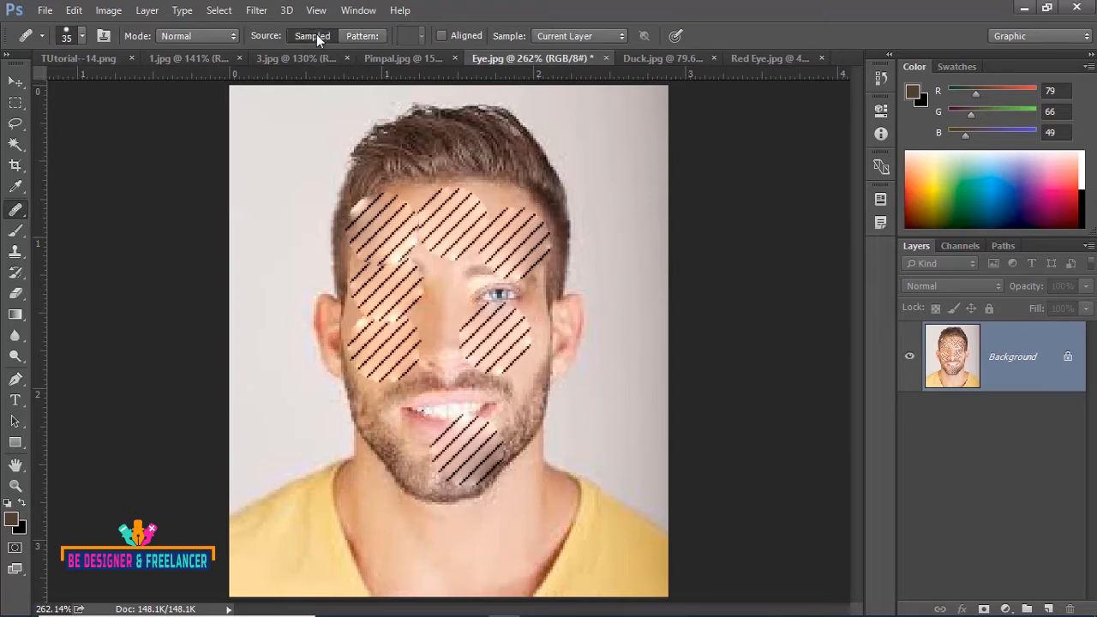
# Step: In Pimpal.jpg, rename the Background copy layer to "Healing Brush Too"
pyautogui.click(386, 56)
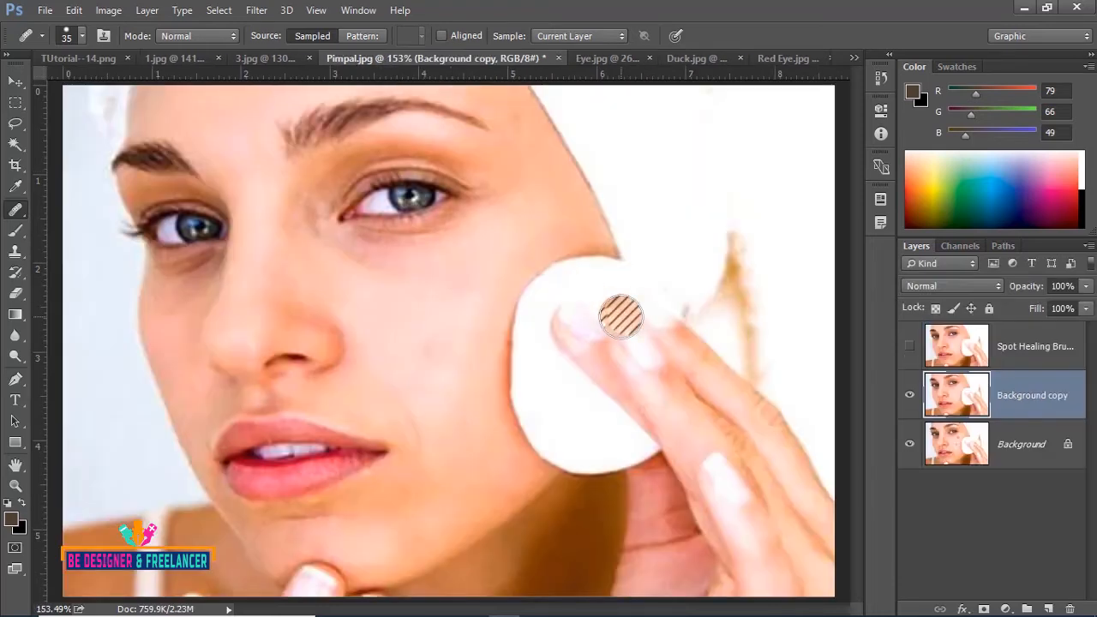
pyautogui.doubleClick(1026, 399)
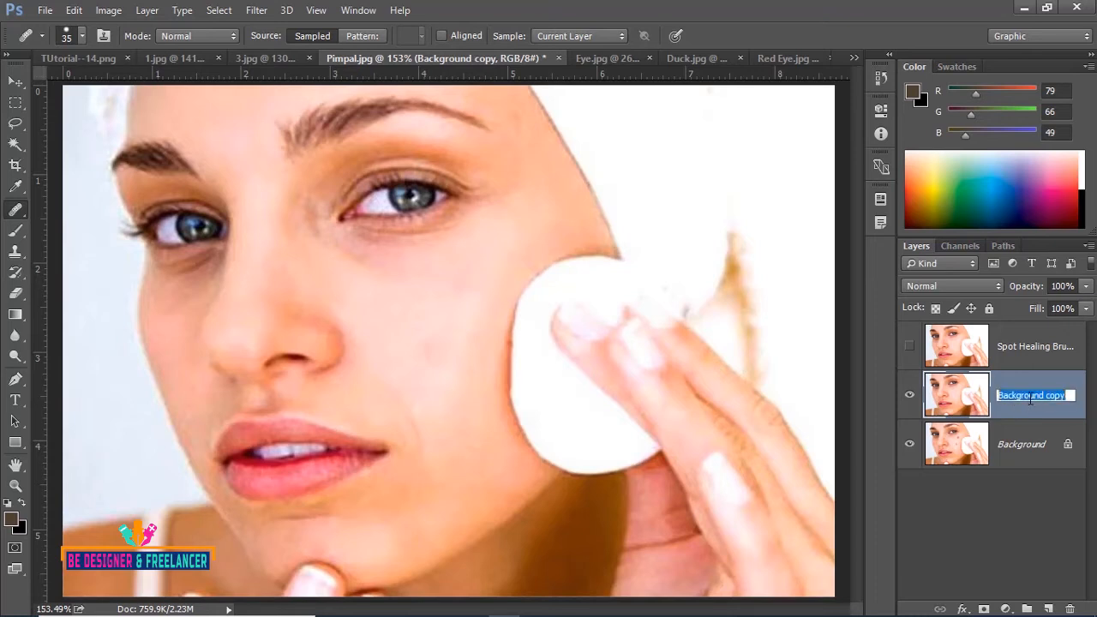
pyautogui.write('Healing B')
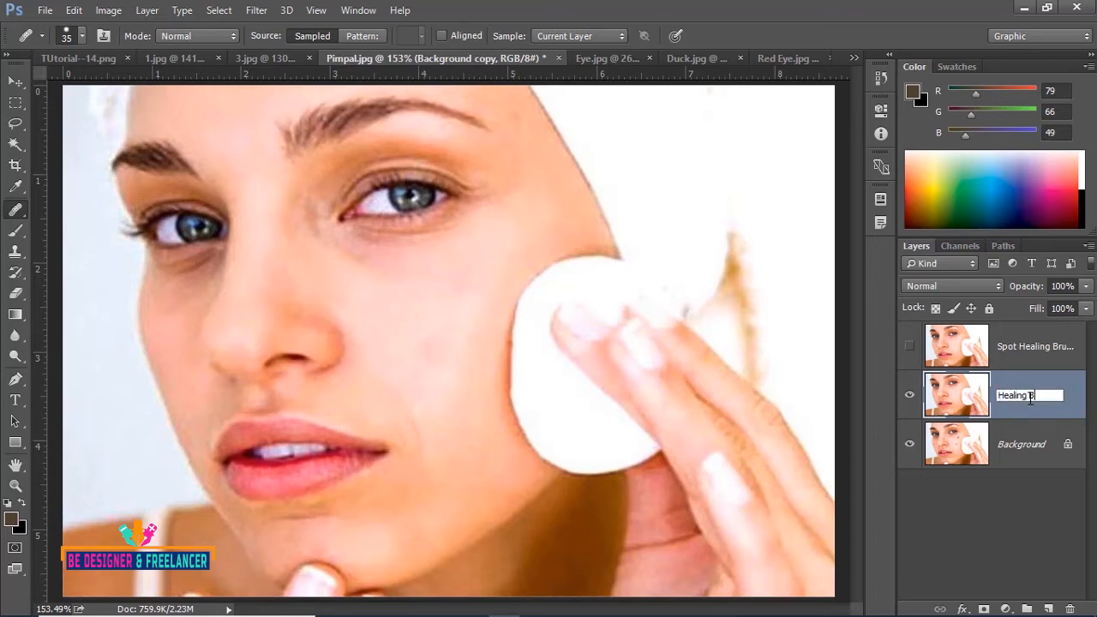
pyautogui.write('rush Tool')
pyautogui.click(1014, 557)
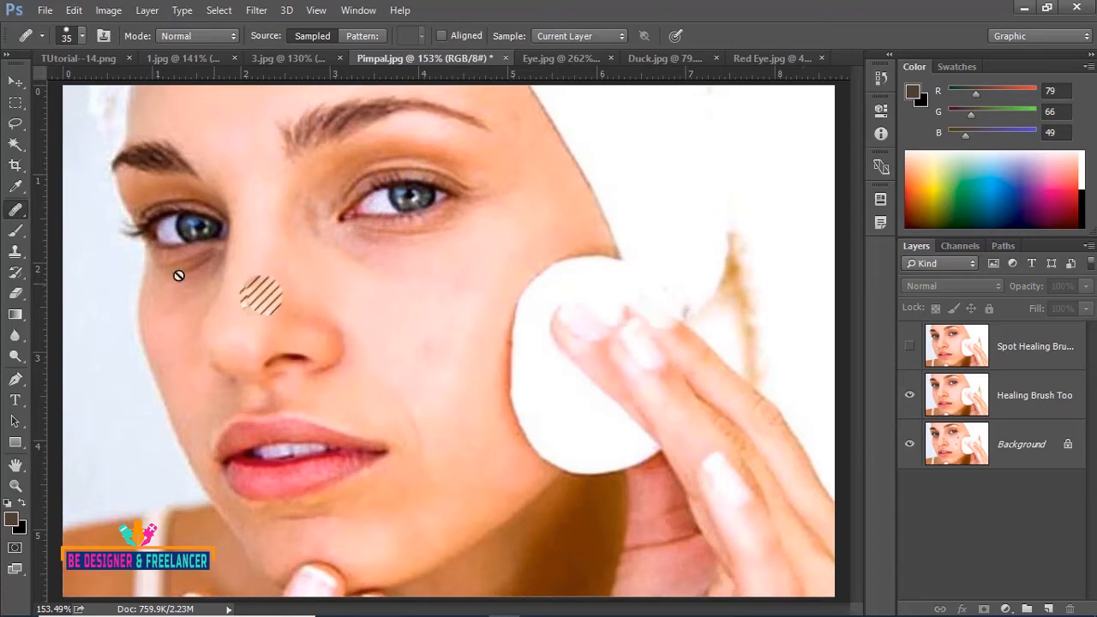
# Step: With the Patch tool active, duplicate the Background layer and hide the Healing Brush Too layer
pyautogui.rightClick(17, 212)
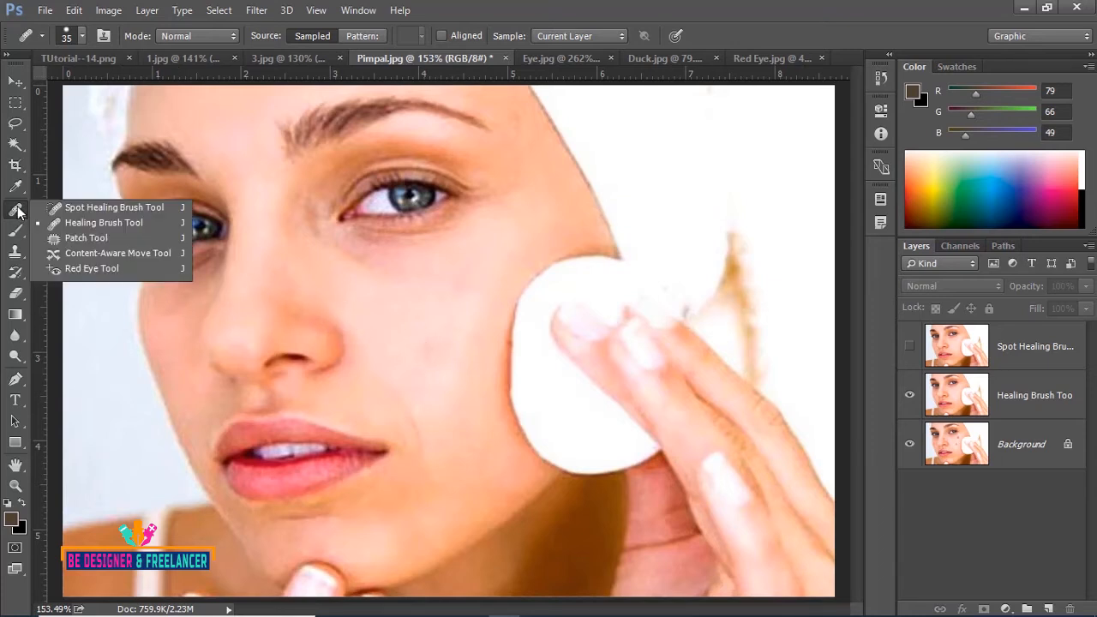
pyautogui.click(74, 238)
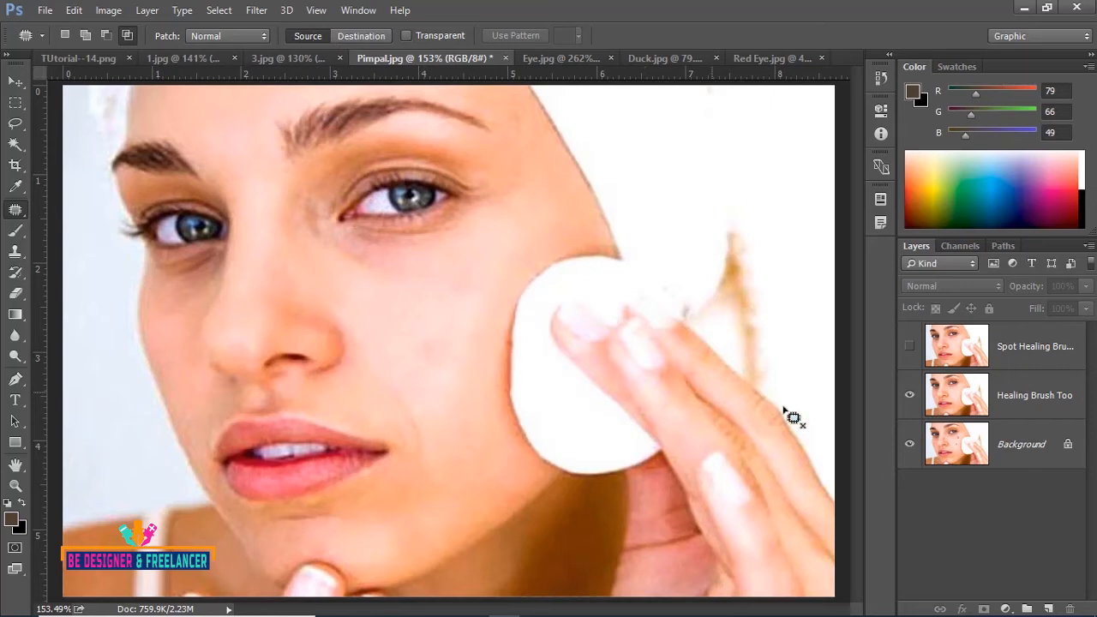
pyautogui.click(1018, 452)
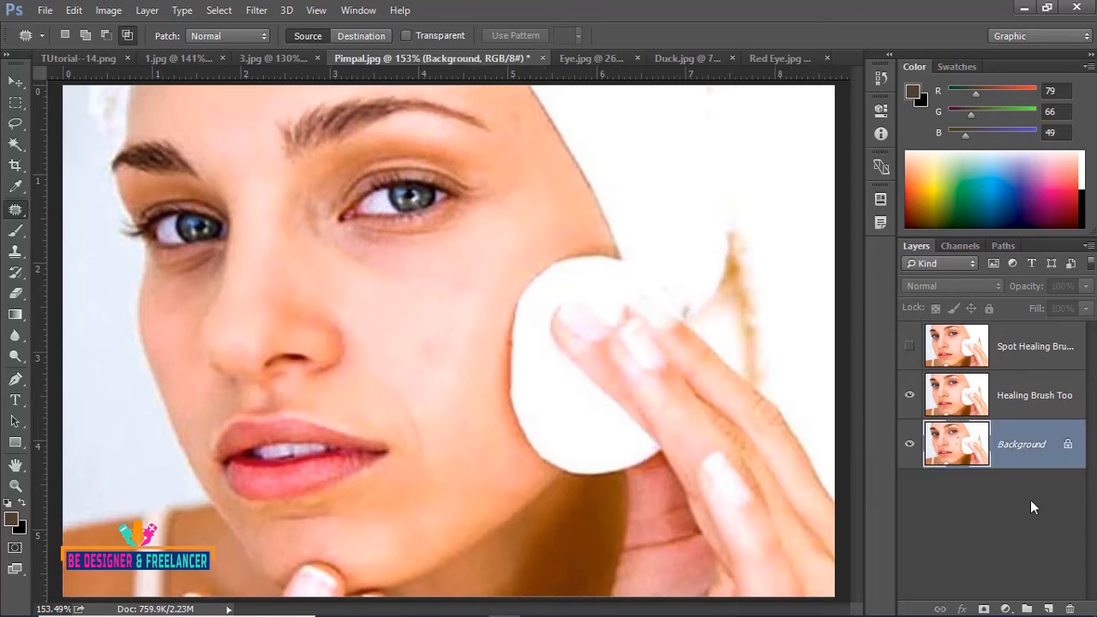
pyautogui.hotkey('ctrl', 'j')
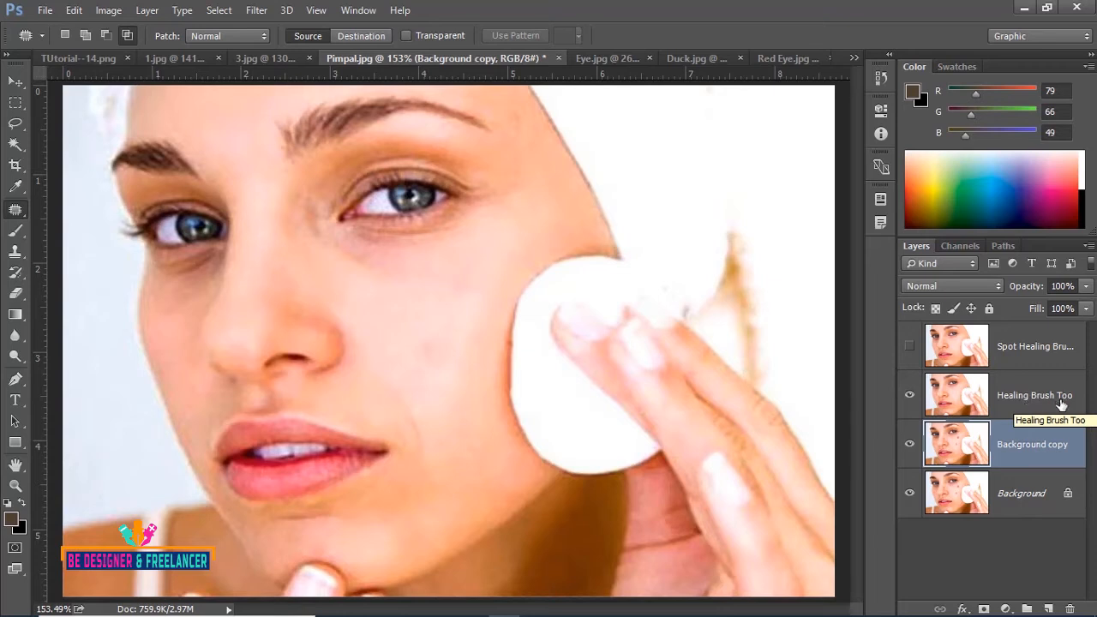
pyautogui.click(911, 398)
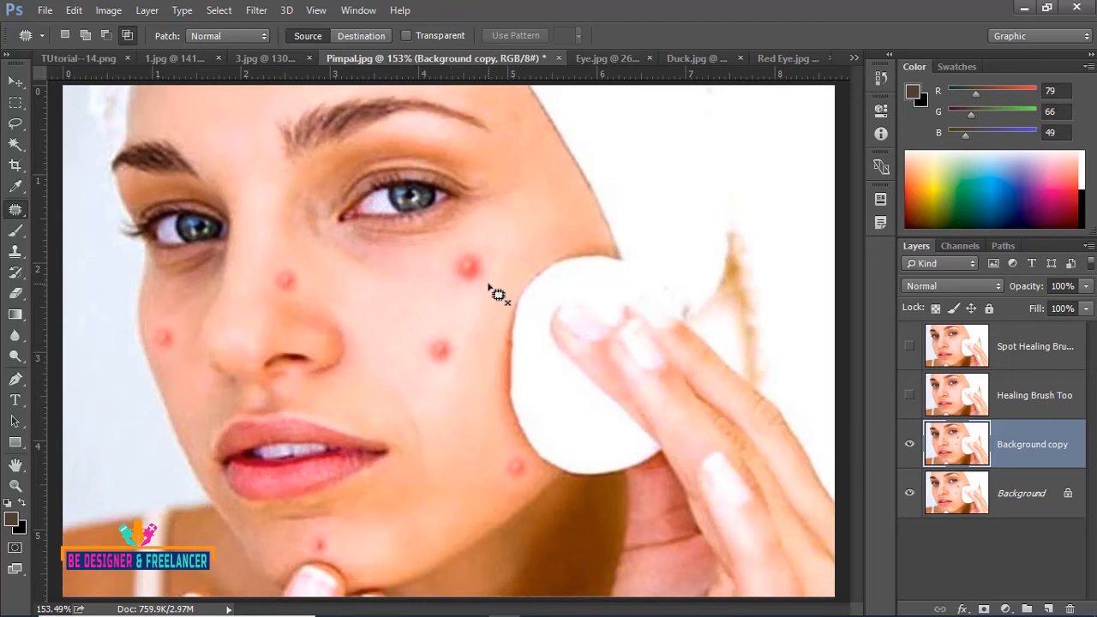
# Step: Patch the upper-cheek and mid-cheek pimples in Source mode, replacing each outlined pimple with clean skin just above it
pyautogui.moveTo(484, 286)
pyautogui.mouseDown()
pyautogui.moveTo(453, 292)
pyautogui.moveTo(460, 243)
pyautogui.moveTo(488, 250)
pyautogui.moveTo(497, 277)
pyautogui.moveTo(484, 287)
pyautogui.mouseUp()
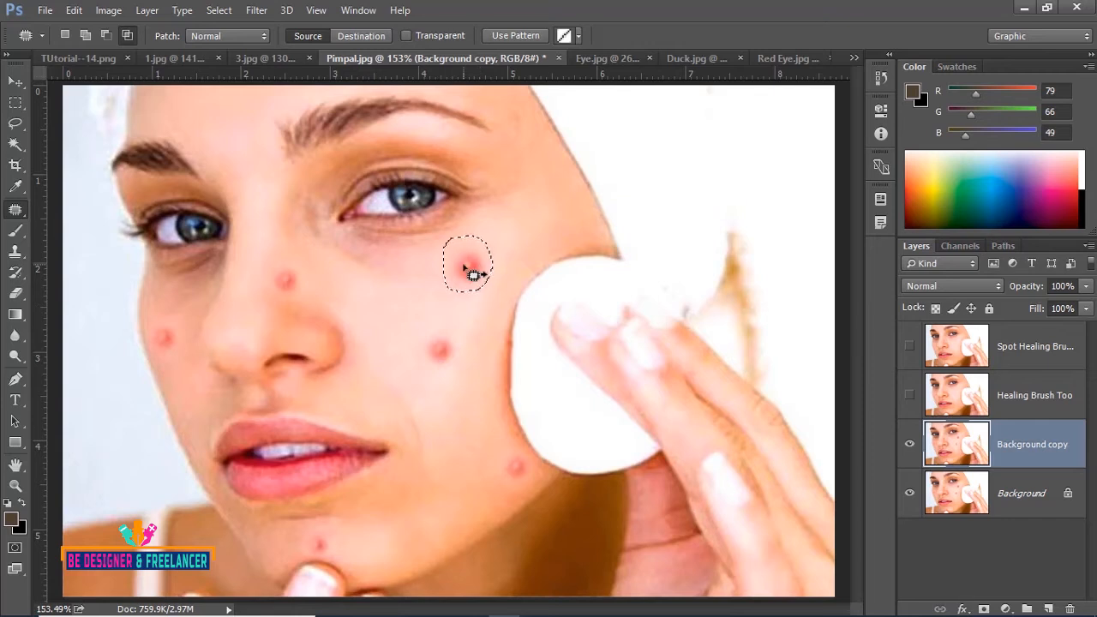
pyautogui.moveTo(473, 271); pyautogui.dragTo(506, 234)
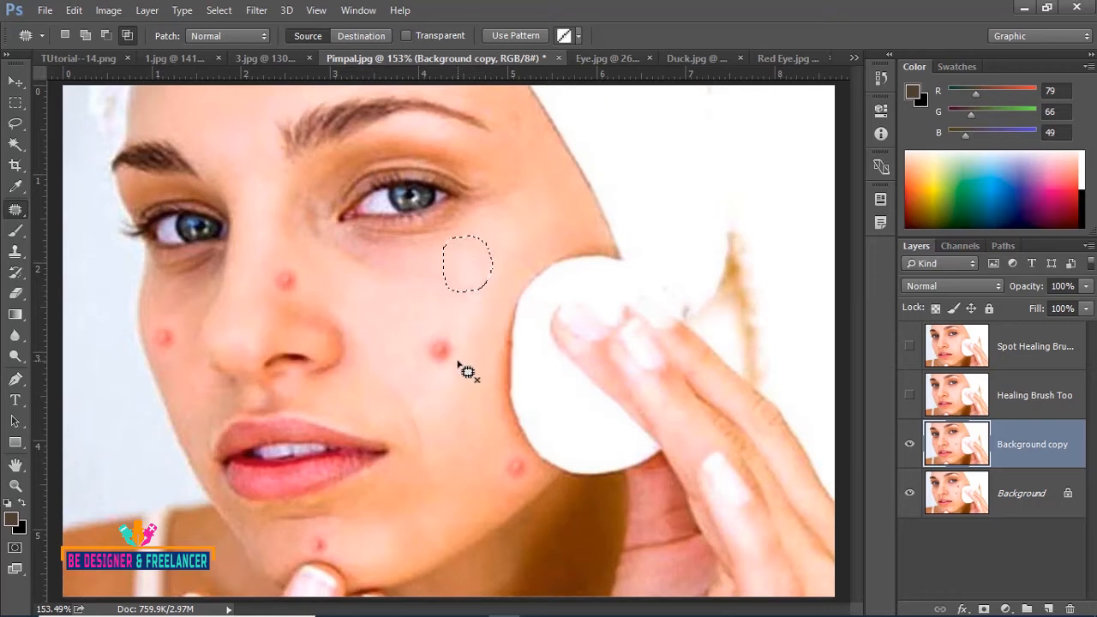
pyautogui.moveTo(443, 371)
pyautogui.mouseDown()
pyautogui.moveTo(419, 358)
pyautogui.moveTo(416, 337)
pyautogui.moveTo(451, 327)
pyautogui.moveTo(465, 340)
pyautogui.moveTo(457, 365)
pyautogui.moveTo(443, 353)
pyautogui.moveTo(460, 304)
pyautogui.mouseUp()
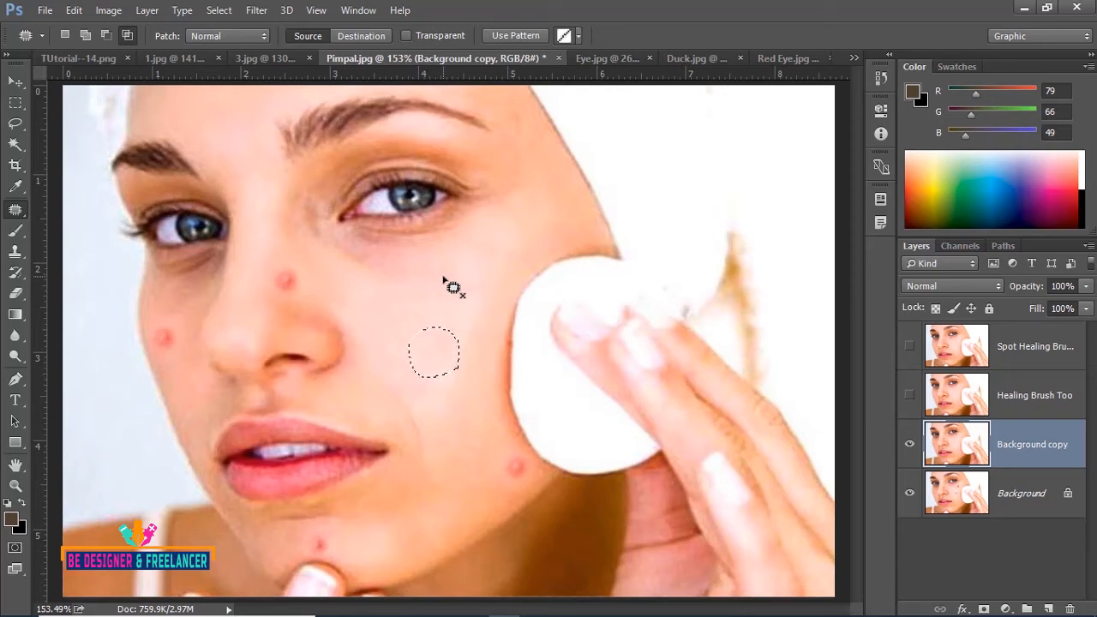
# Step: Patch the jaw pimple in Destination mode using a selected area of clean skin beside it, and clear the selection
pyautogui.click(348, 36)
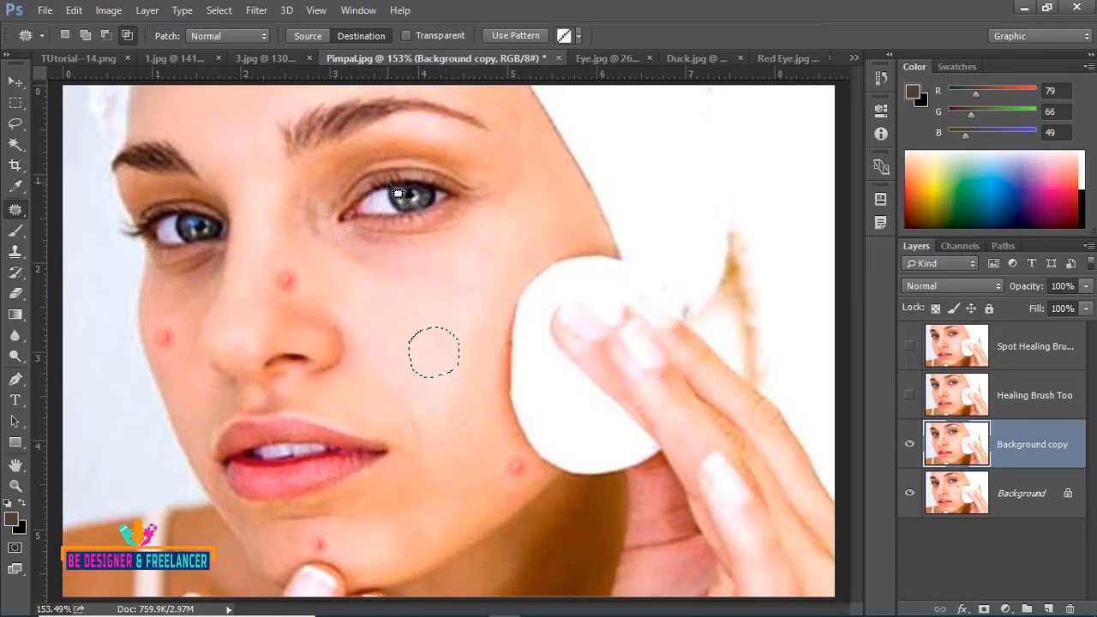
pyautogui.click(485, 439)
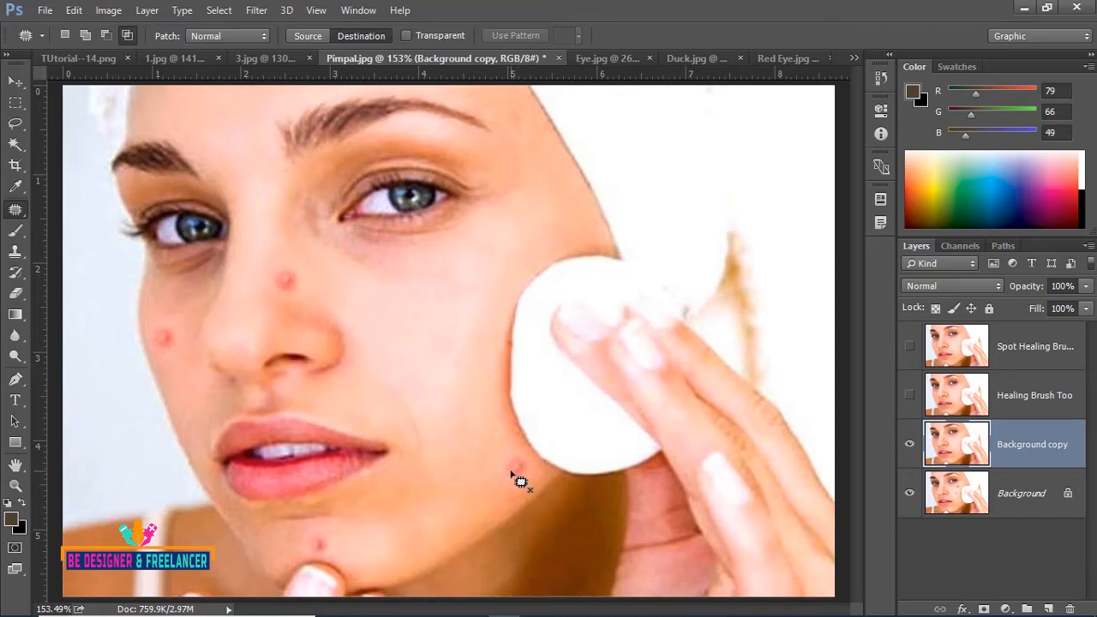
pyautogui.moveTo(466, 457)
pyautogui.mouseDown()
pyautogui.moveTo(476, 447)
pyautogui.moveTo(493, 471)
pyautogui.moveTo(469, 494)
pyautogui.moveTo(469, 453)
pyautogui.moveTo(512, 470)
pyautogui.mouseUp()
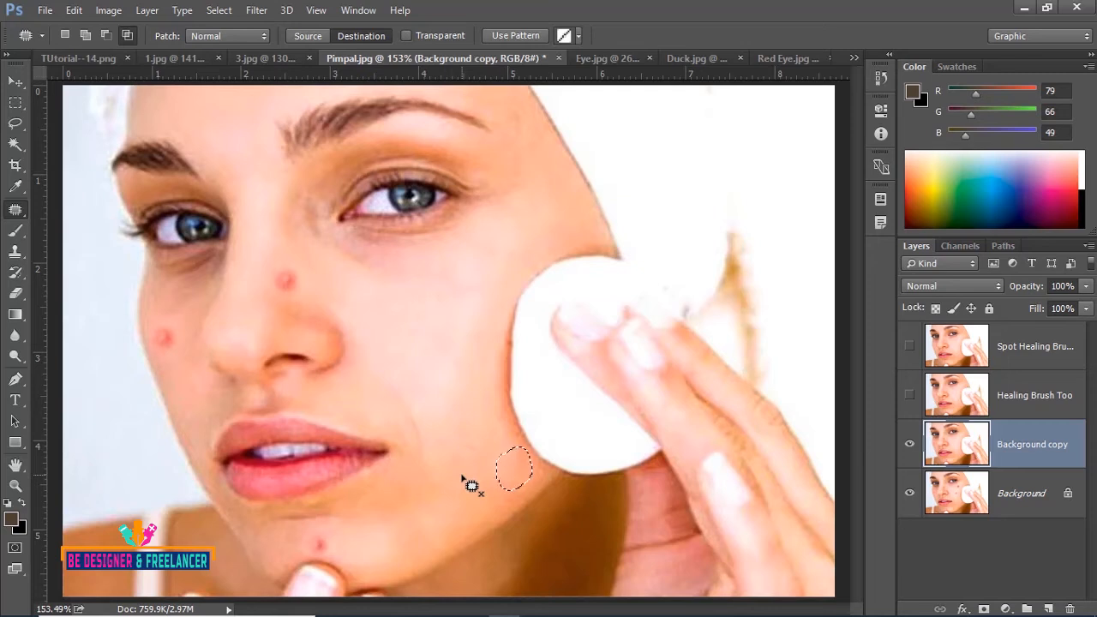
pyautogui.hotkey('ctrl', 'd')
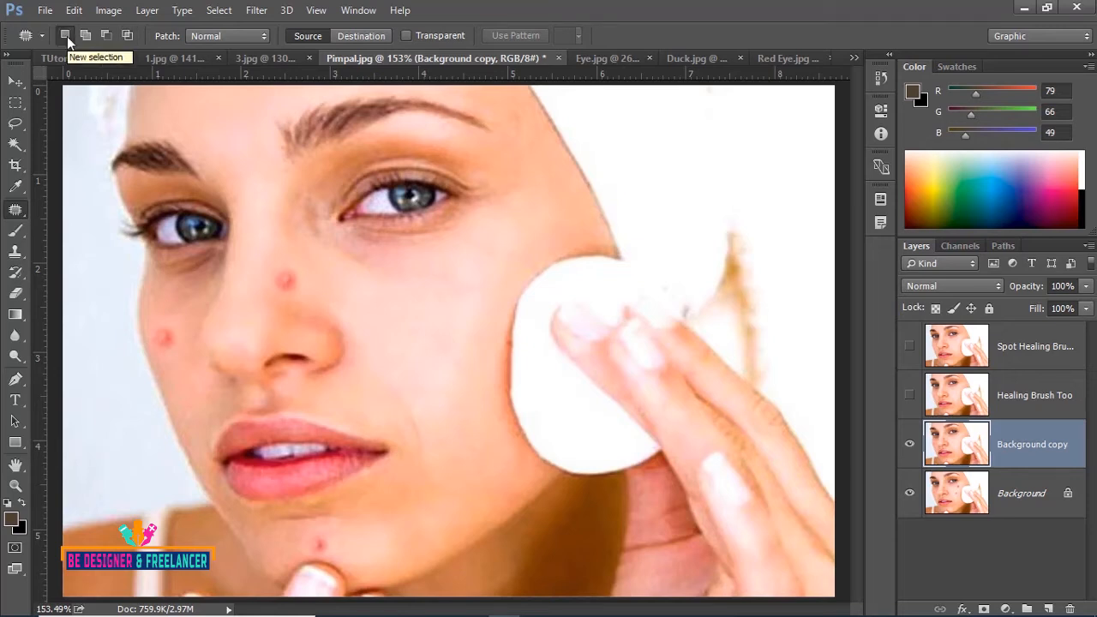
# Step: With the Patch tool, outline the left-cheek pimple, replace it with a new outline around the nose pimple, and add the left-cheek pimple to the selection
pyautogui.moveTo(177, 335)
pyautogui.mouseDown()
pyautogui.moveTo(154, 356)
pyautogui.moveTo(150, 339)
pyautogui.moveTo(156, 321)
pyautogui.moveTo(183, 343)
pyautogui.mouseUp()
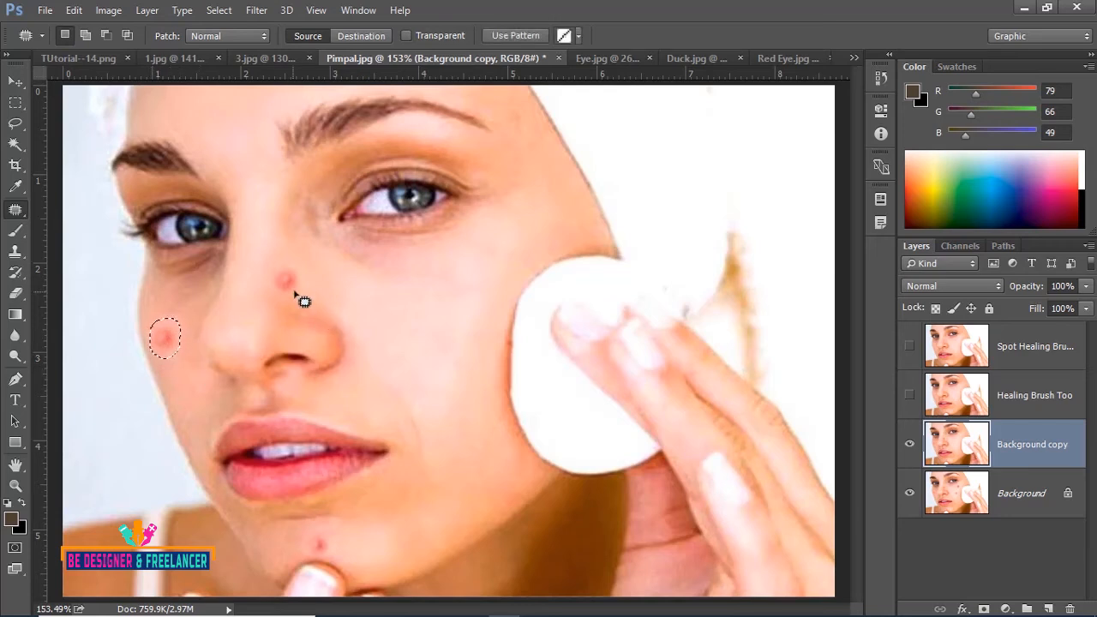
pyautogui.moveTo(296, 289)
pyautogui.mouseDown()
pyautogui.moveTo(285, 294)
pyautogui.moveTo(262, 271)
pyautogui.moveTo(286, 260)
pyautogui.moveTo(298, 290)
pyautogui.mouseUp()
pyautogui.click(89, 35)
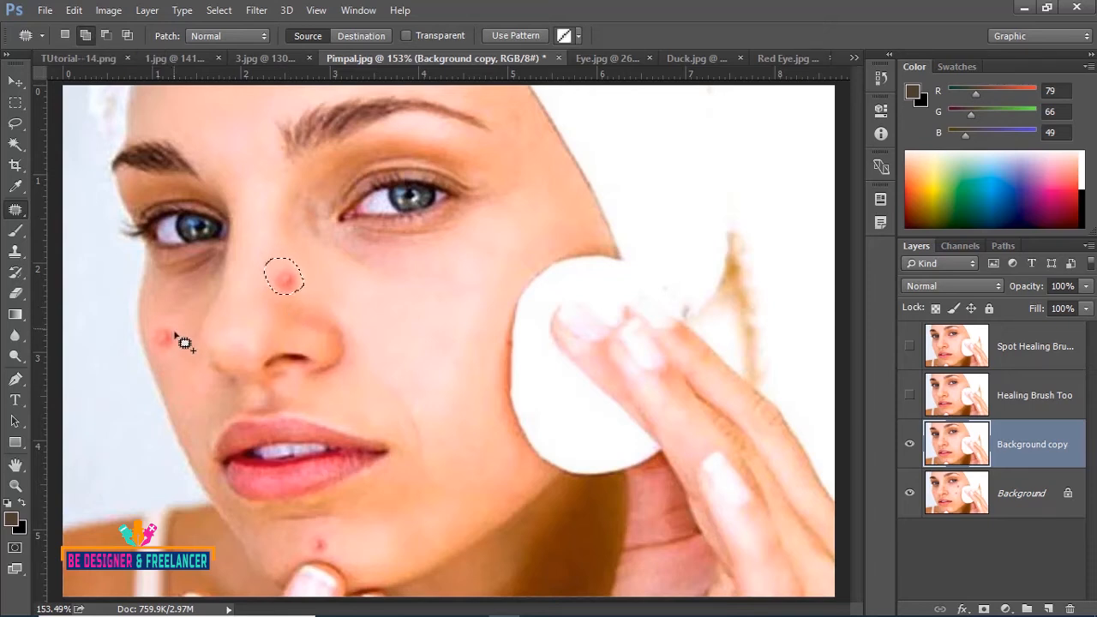
pyautogui.moveTo(172, 354)
pyautogui.mouseDown()
pyautogui.moveTo(153, 342)
pyautogui.moveTo(169, 322)
pyautogui.moveTo(177, 347)
pyautogui.mouseUp()
# Step: Subtract the upper-left part of the nose pimple selection, and intersect the selection with an outline around the left-cheek pimple
pyautogui.click(105, 35)
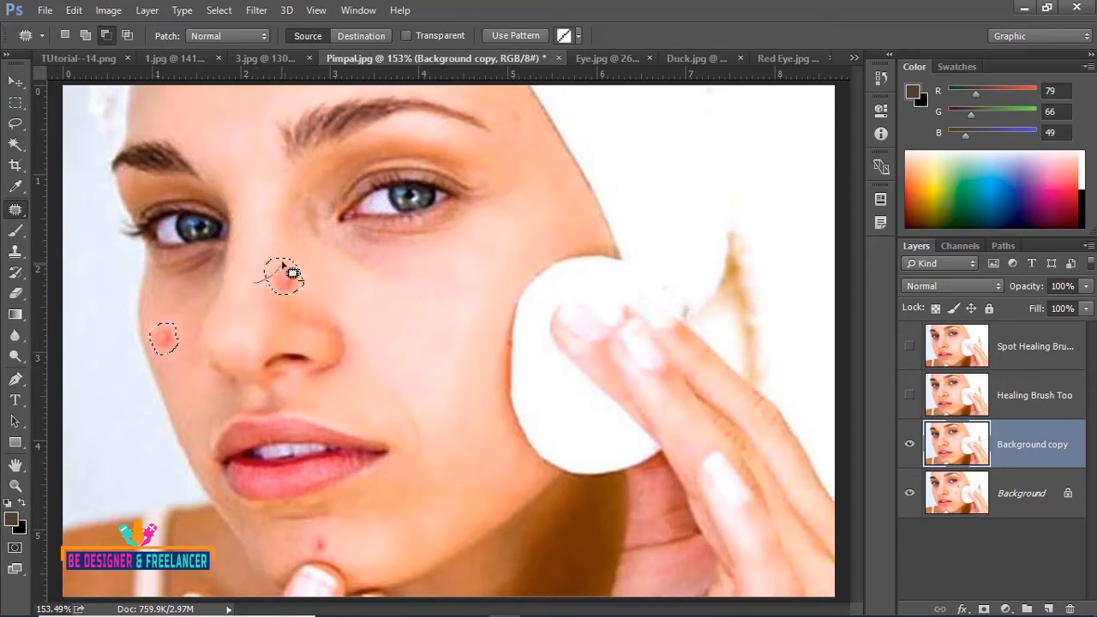
pyautogui.moveTo(284, 267)
pyautogui.mouseDown()
pyautogui.moveTo(274, 248)
pyautogui.moveTo(252, 282)
pyautogui.moveTo(262, 284)
pyautogui.mouseUp()
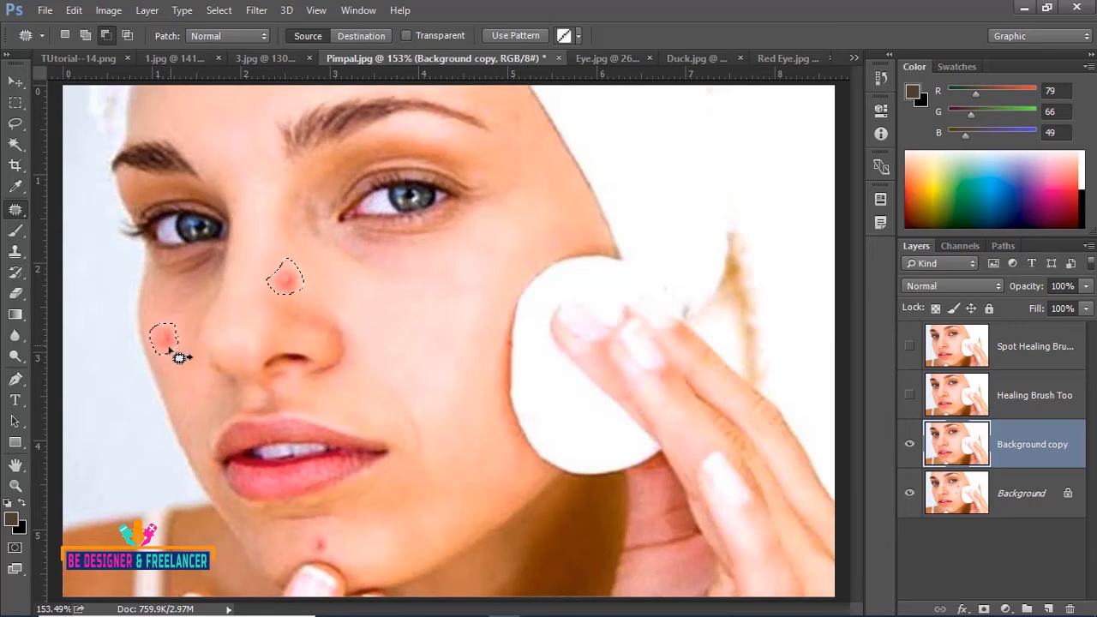
pyautogui.click(128, 35)
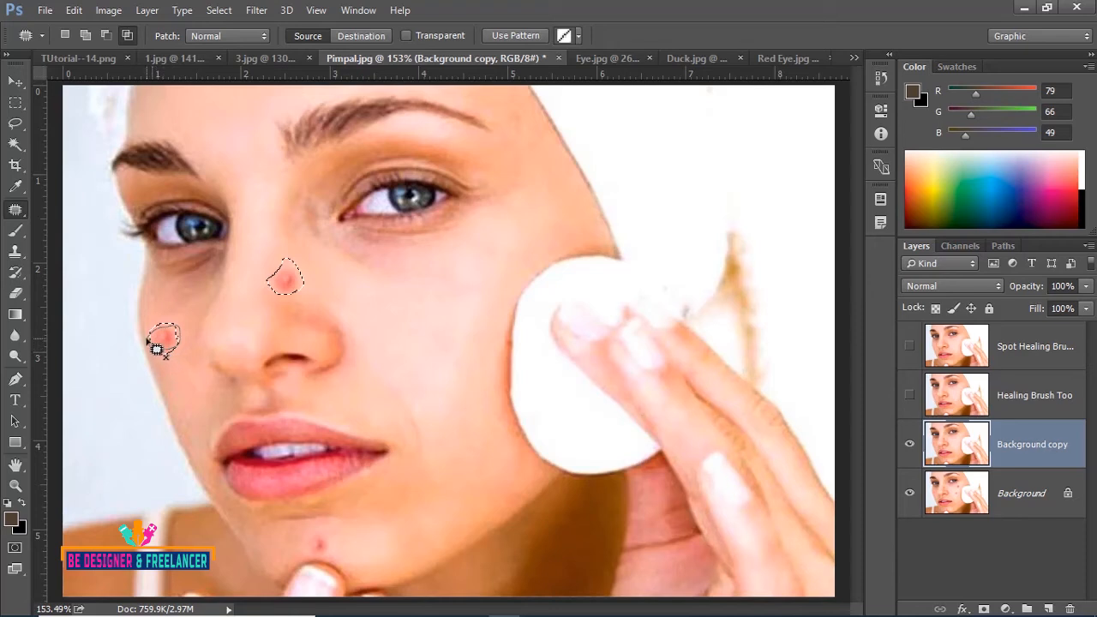
pyautogui.moveTo(149, 338); pyautogui.dragTo(150, 336)
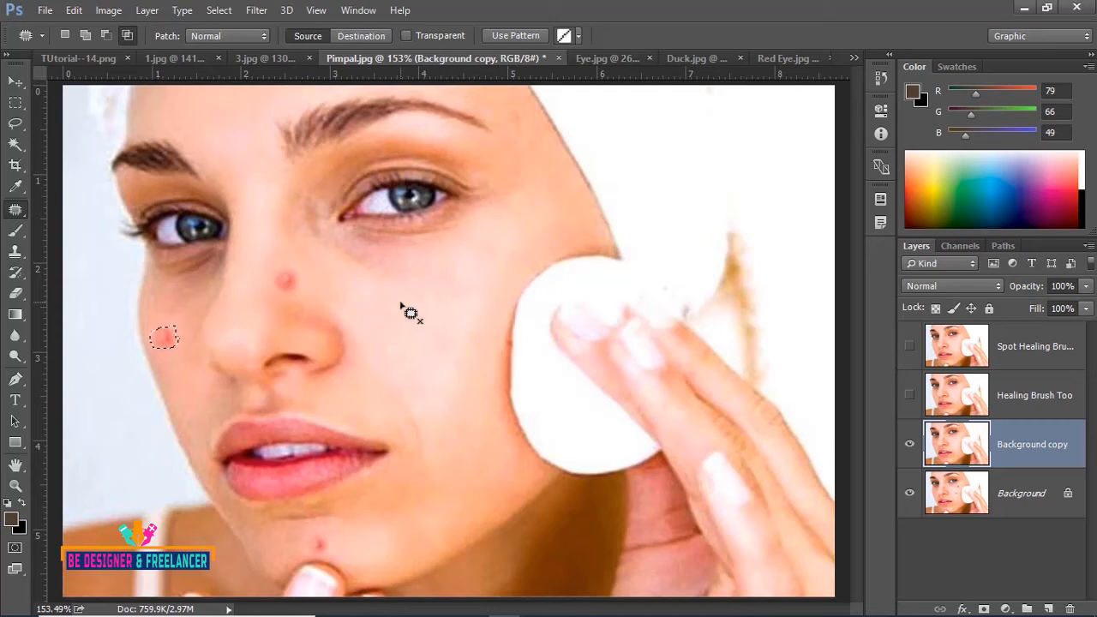
# Step: Rename the Background copy layer to "Patch Tool" and clear the selection
pyautogui.doubleClick(1030, 446)
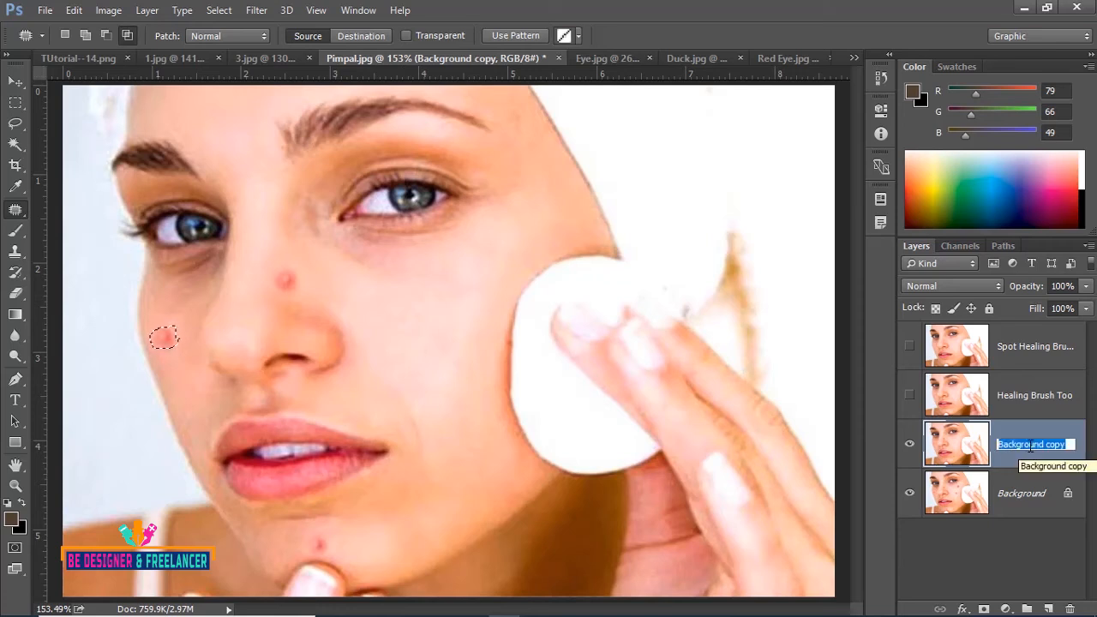
pyautogui.write('Pa')
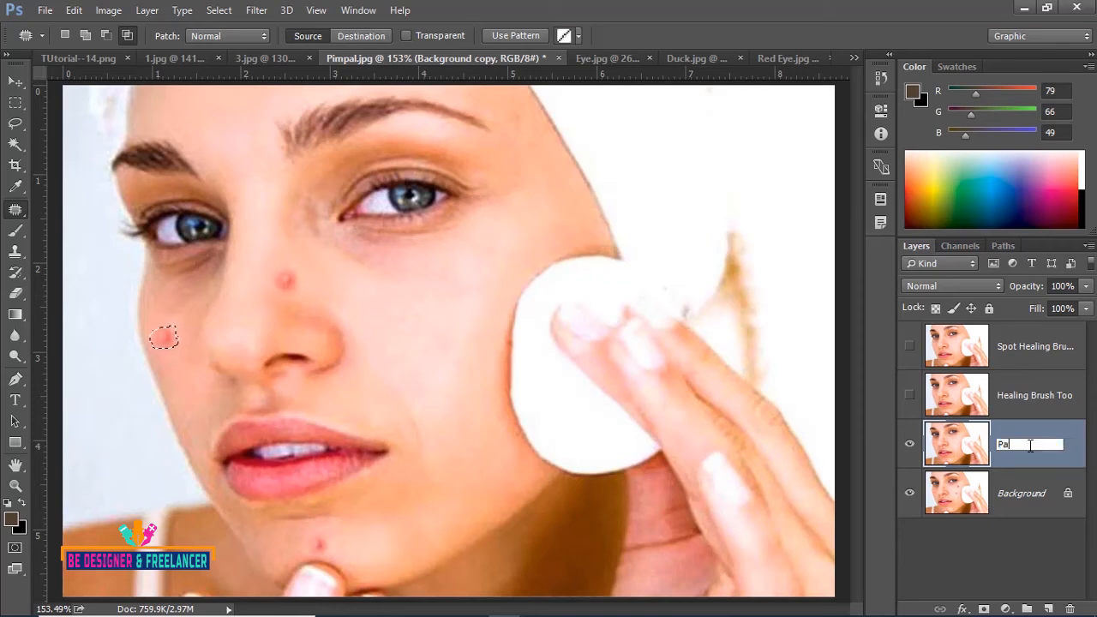
pyautogui.write('tch')
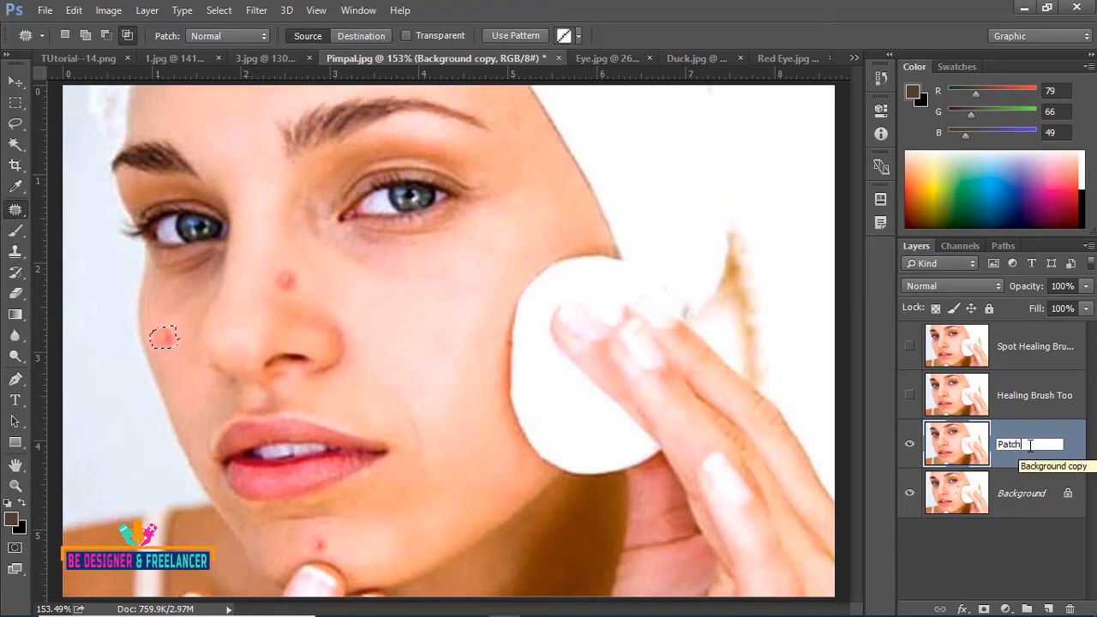
pyautogui.write(' Tool')
pyautogui.click(1025, 527)
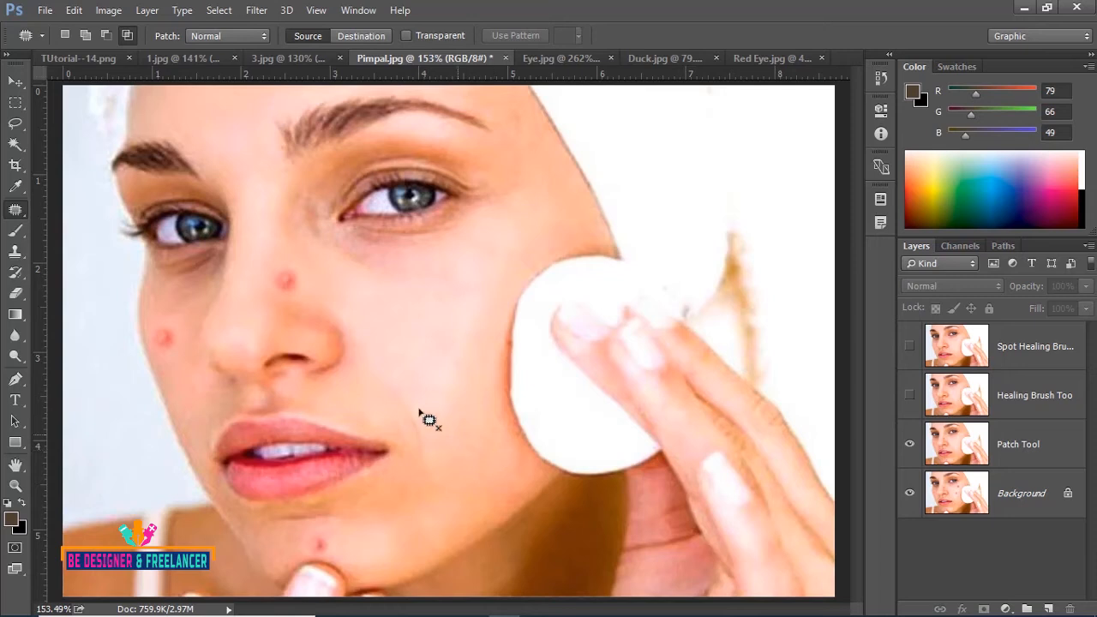
# Step: With the Content-Aware Move tool set to Move mode, duplicate the Background layer and hide the Patch Tool layer
pyautogui.rightClick(14, 210)
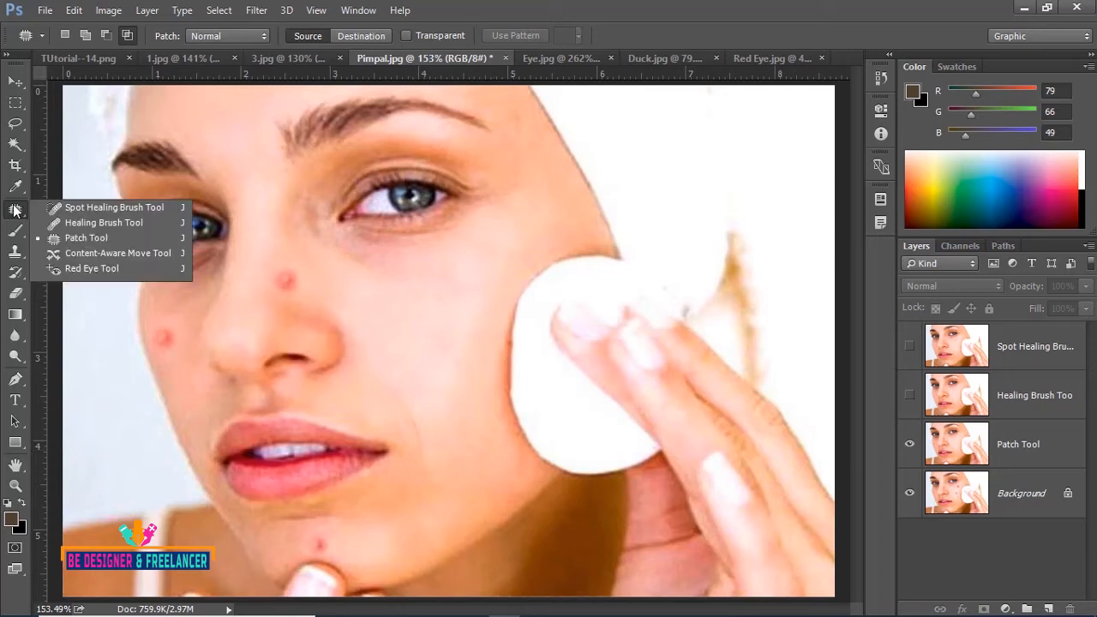
pyautogui.click(86, 254)
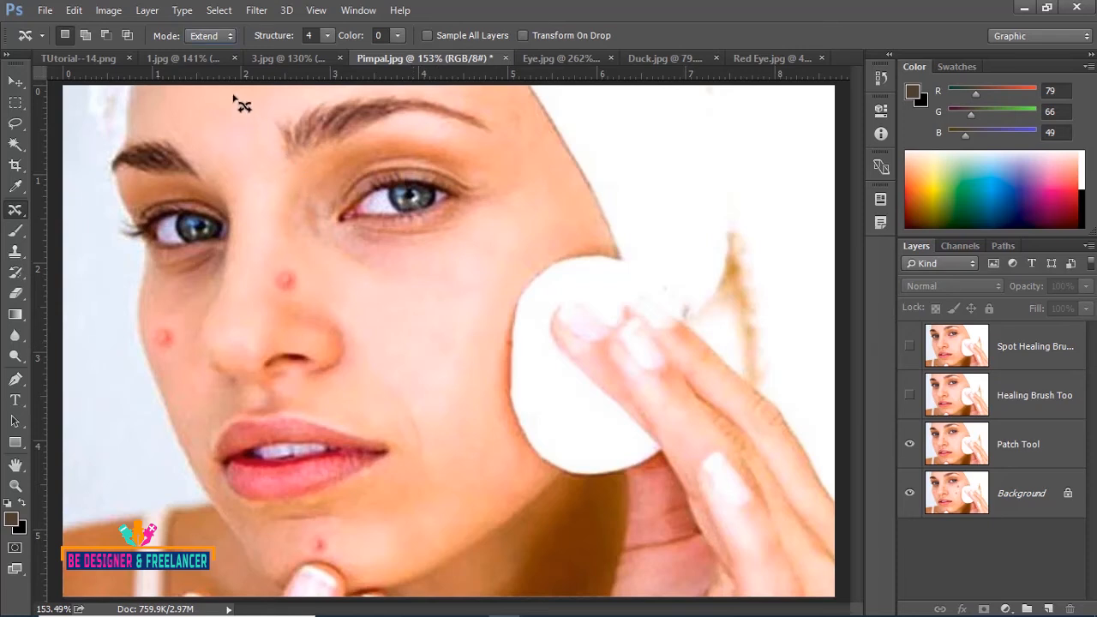
pyautogui.click(230, 41)
pyautogui.click(1017, 497)
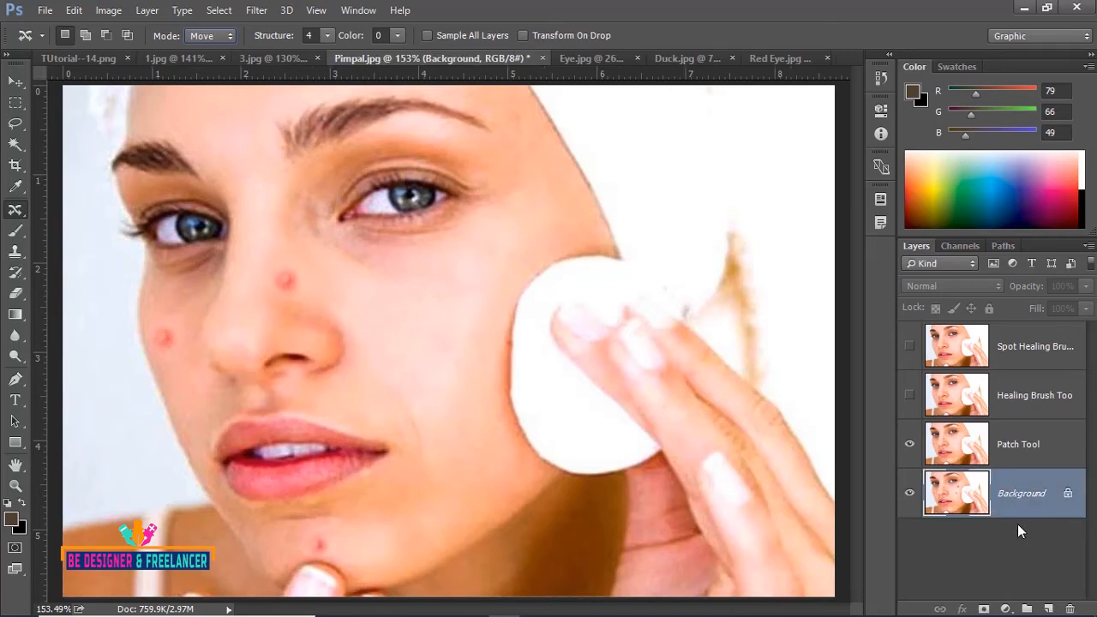
pyautogui.hotkey('ctrl', 'j')
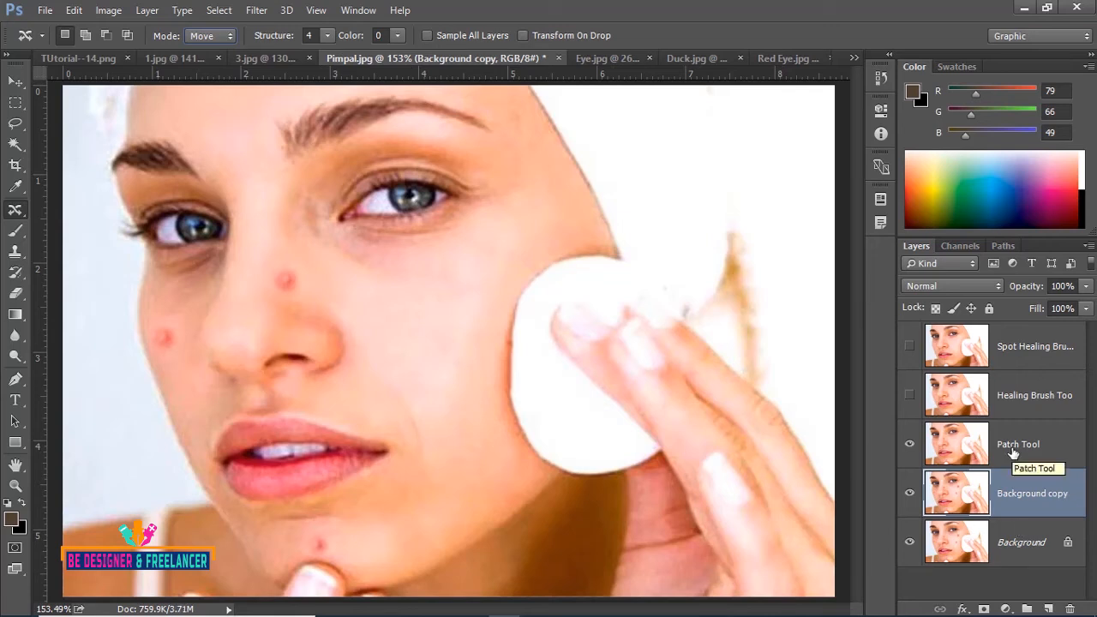
pyautogui.click(909, 444)
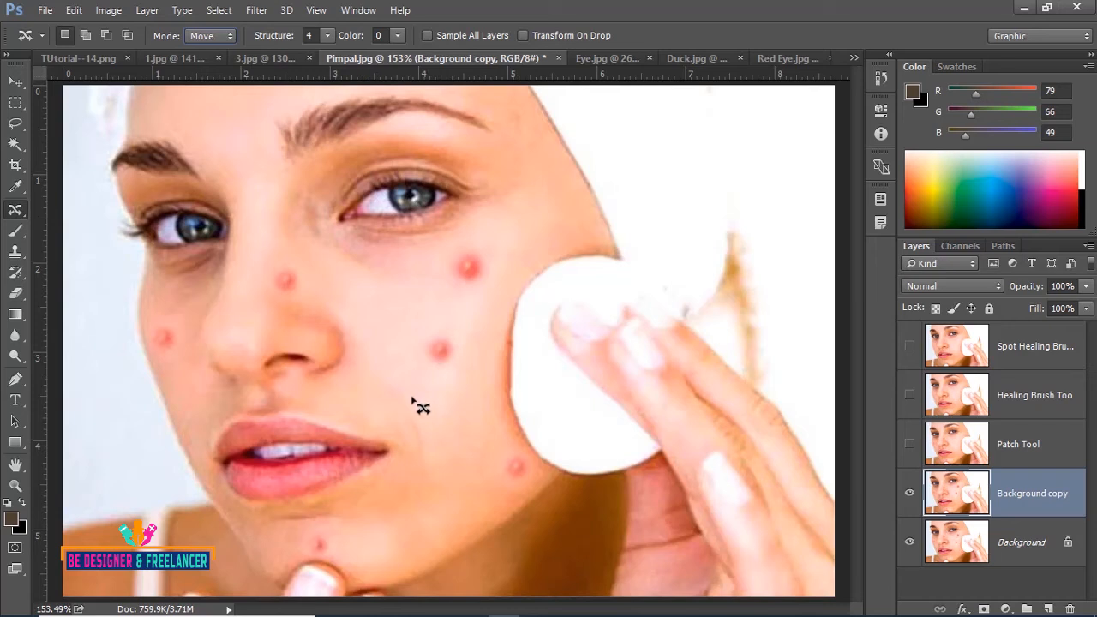
pyautogui.moveTo(454, 363)
pyautogui.mouseDown()
pyautogui.moveTo(428, 370)
pyautogui.moveTo(417, 352)
pyautogui.moveTo(430, 327)
pyautogui.moveTo(456, 324)
pyautogui.moveTo(454, 364)
pyautogui.mouseUp()
pyautogui.moveTo(452, 360); pyautogui.dragTo(408, 323)
# Step: In Duck.jpg, outline both birds with their reflections and relocate them toward the image's lower-right corner using Content-Aware Move, leaving nothing selected
pyautogui.click(684, 59)
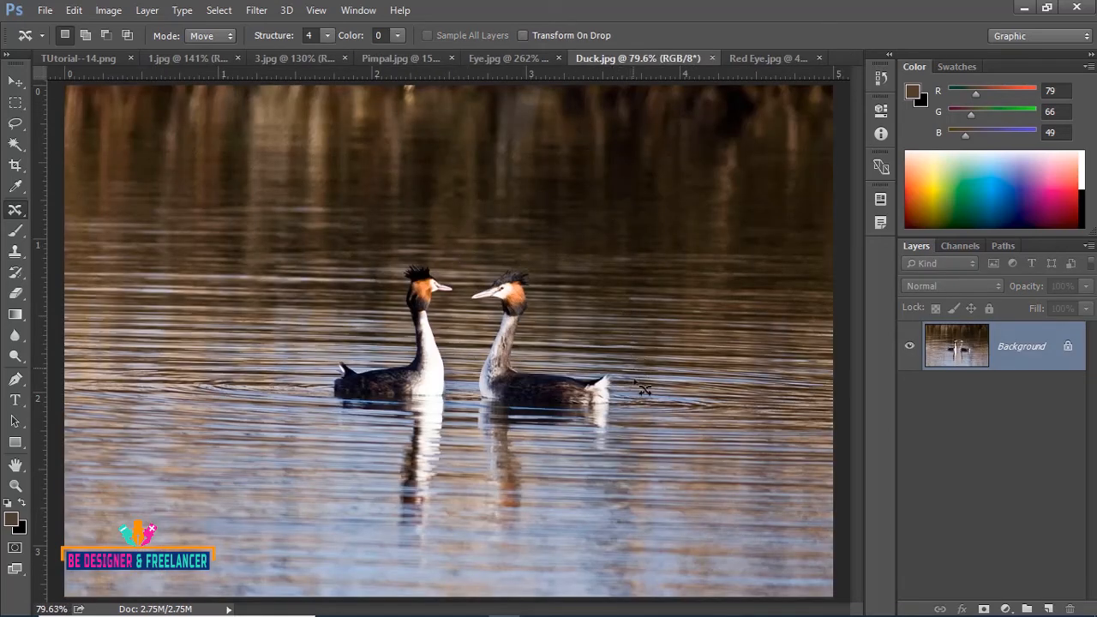
pyautogui.hotkey('ctrl', '-')
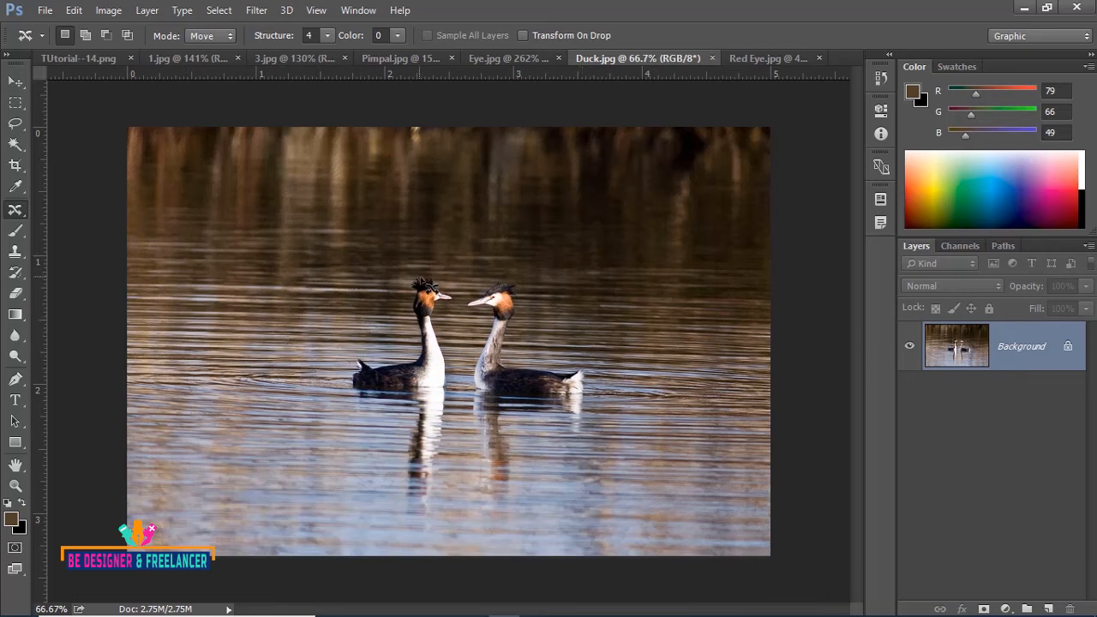
pyautogui.moveTo(459, 272); pyautogui.dragTo(414, 255)
pyautogui.moveTo(371, 303)
pyautogui.mouseDown()
pyautogui.moveTo(320, 333)
pyautogui.moveTo(301, 369)
pyautogui.moveTo(306, 446)
pyautogui.moveTo(386, 524)
pyautogui.moveTo(462, 530)
pyautogui.moveTo(512, 520)
pyautogui.moveTo(625, 438)
pyautogui.moveTo(645, 398)
pyautogui.moveTo(647, 345)
pyautogui.moveTo(639, 313)
pyautogui.moveTo(597, 269)
pyautogui.moveTo(546, 246)
pyautogui.moveTo(463, 272)
pyautogui.mouseUp()
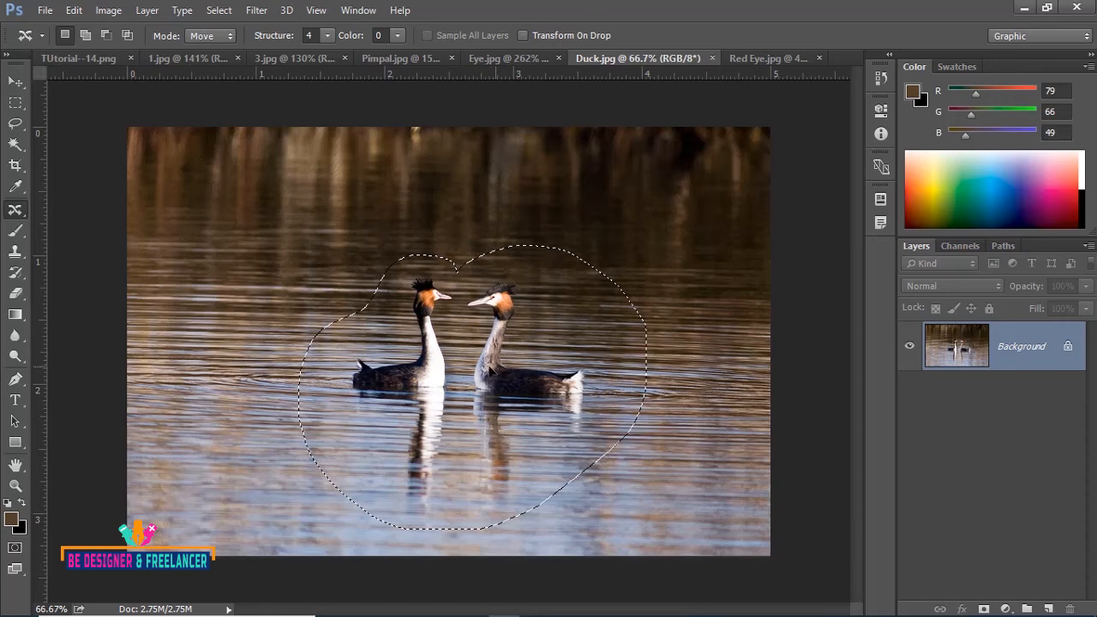
pyautogui.moveTo(493, 370); pyautogui.dragTo(657, 449)
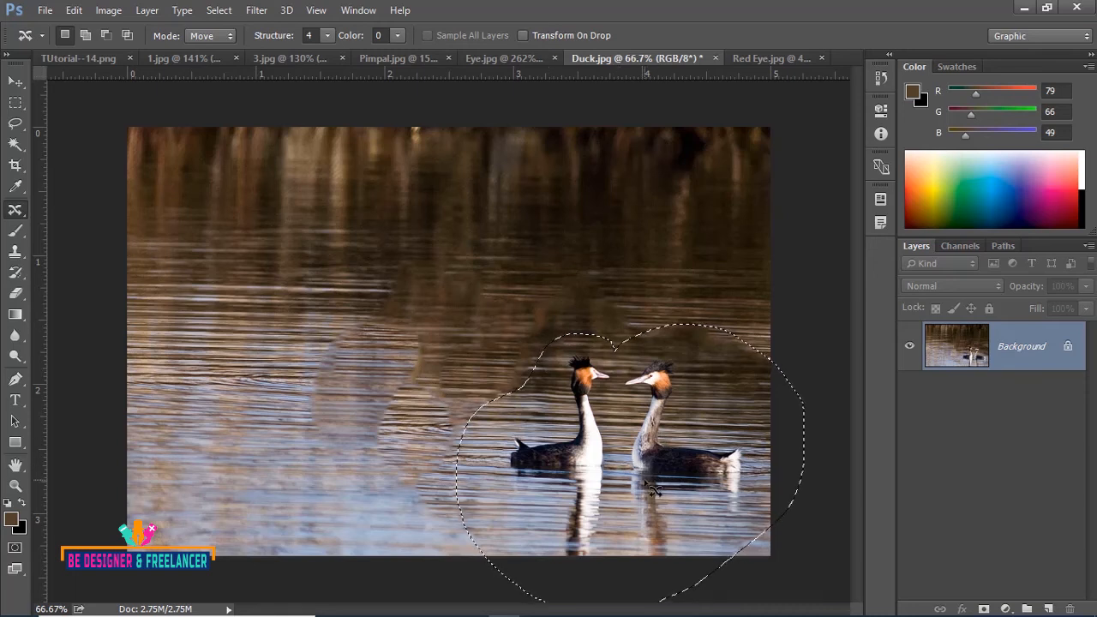
pyautogui.hotkey('ctrl', 'd')
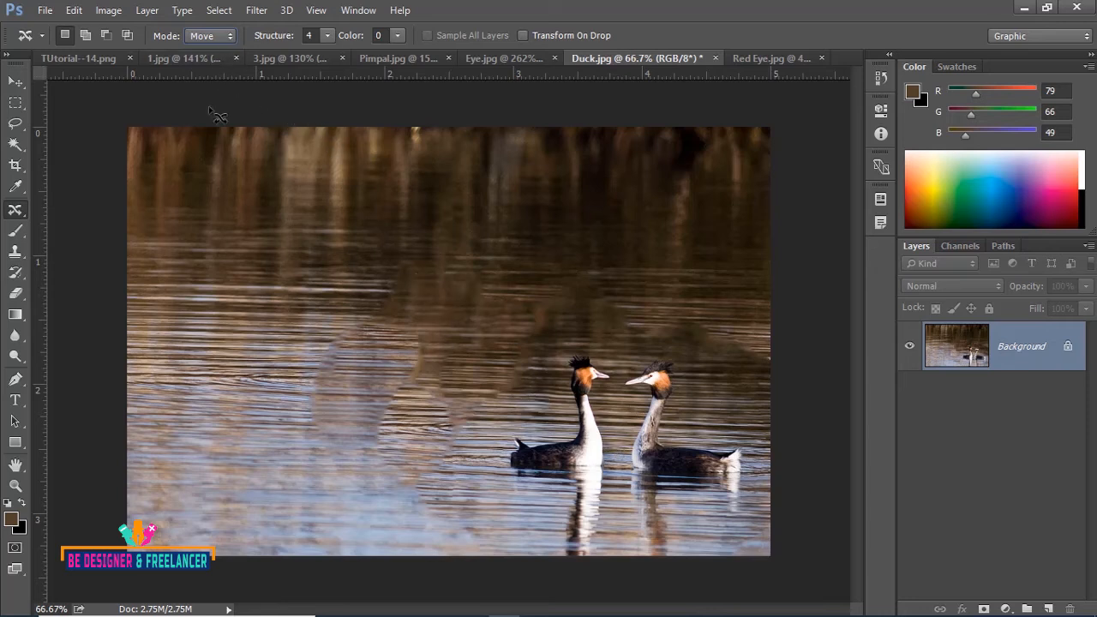
# Step: Copy the outlined pair of birds to the lower-left water using Content-Aware Move in Extend mode, and clear the selection
pyautogui.click(232, 35)
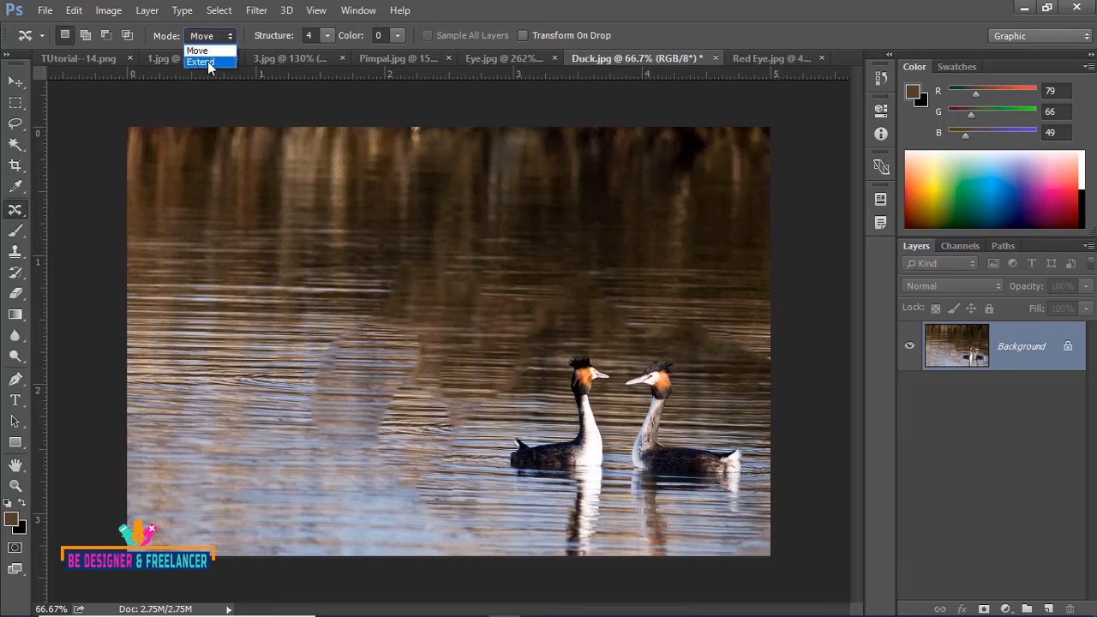
pyautogui.click(213, 59)
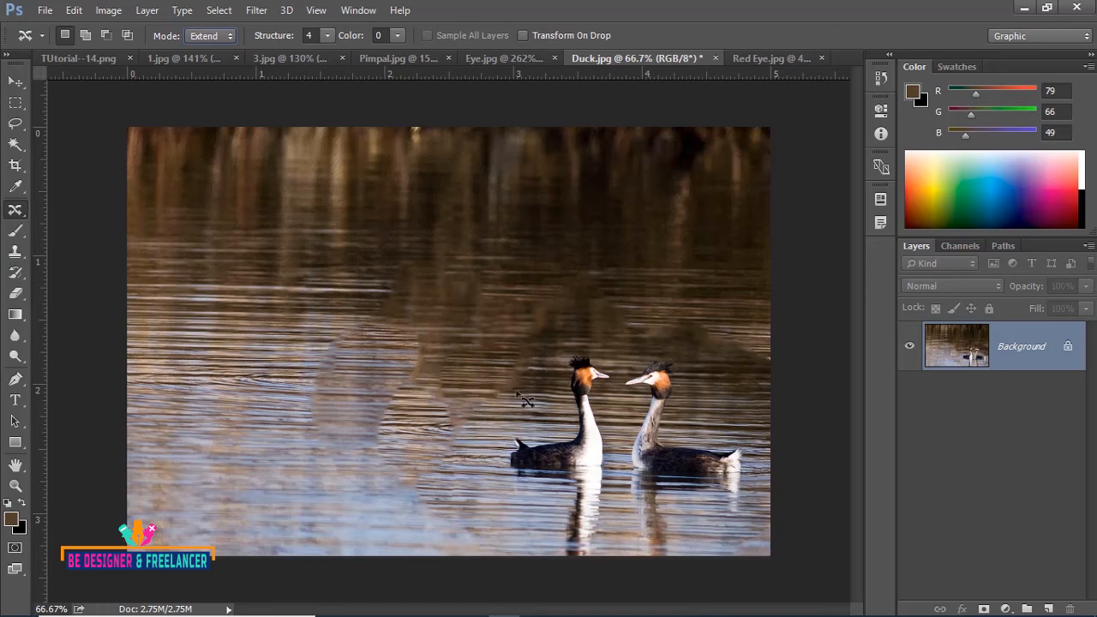
pyautogui.moveTo(531, 387)
pyautogui.mouseDown()
pyautogui.moveTo(566, 332)
pyautogui.moveTo(641, 321)
pyautogui.moveTo(683, 345)
pyautogui.moveTo(738, 388)
pyautogui.moveTo(766, 443)
pyautogui.moveTo(766, 502)
pyautogui.moveTo(622, 546)
pyautogui.moveTo(526, 539)
pyautogui.moveTo(475, 478)
pyautogui.moveTo(476, 415)
pyautogui.moveTo(533, 388)
pyautogui.mouseUp()
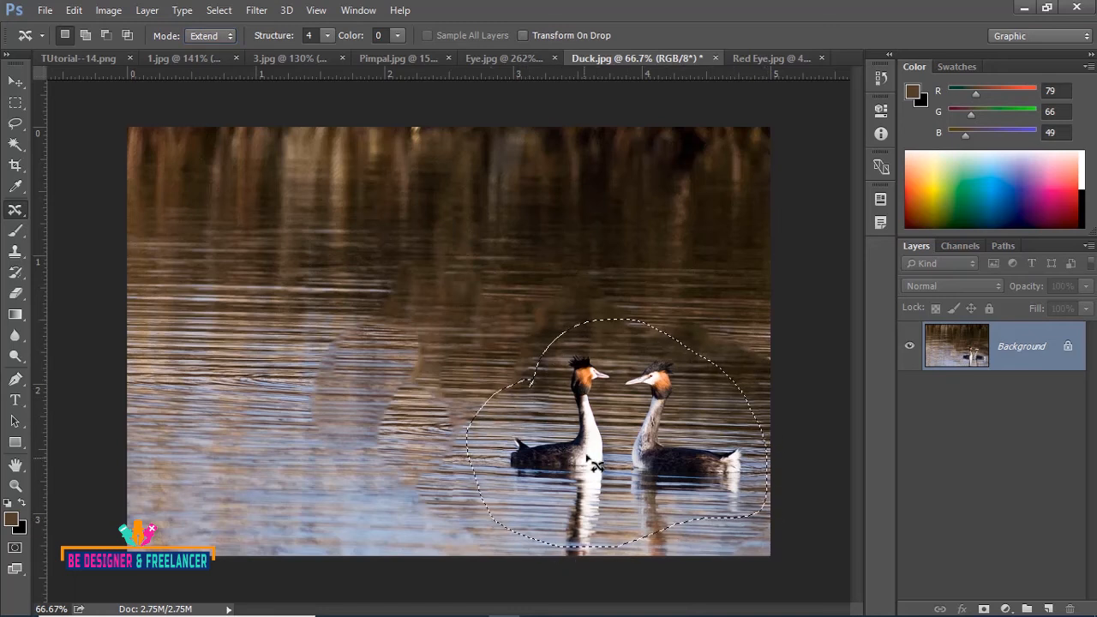
pyautogui.moveTo(598, 461); pyautogui.dragTo(260, 458)
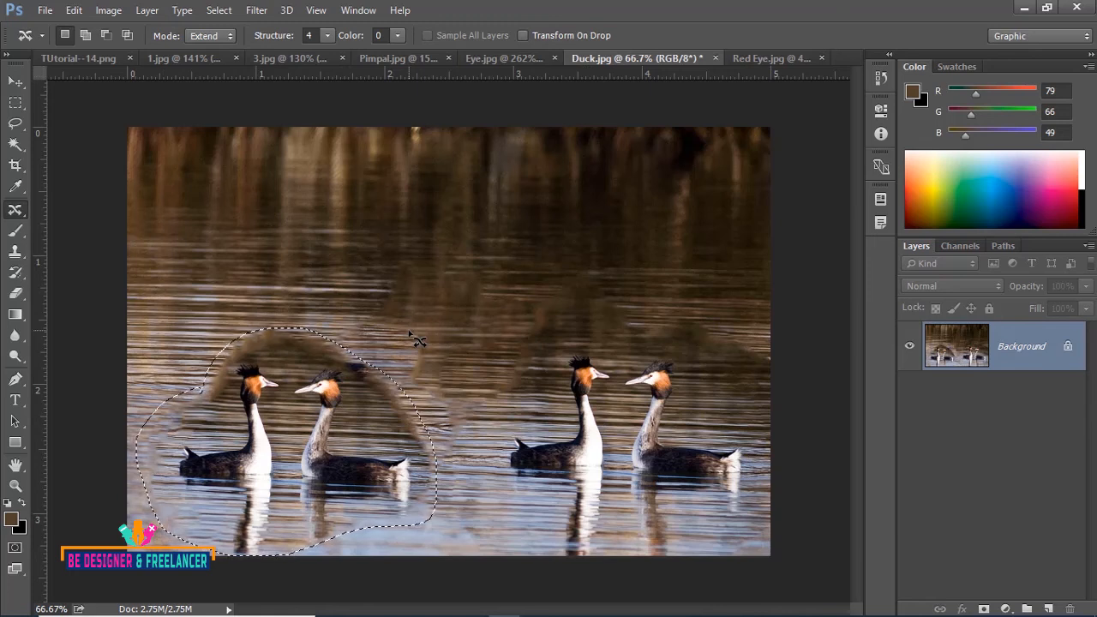
pyautogui.hotkey('ctrl', 'd')
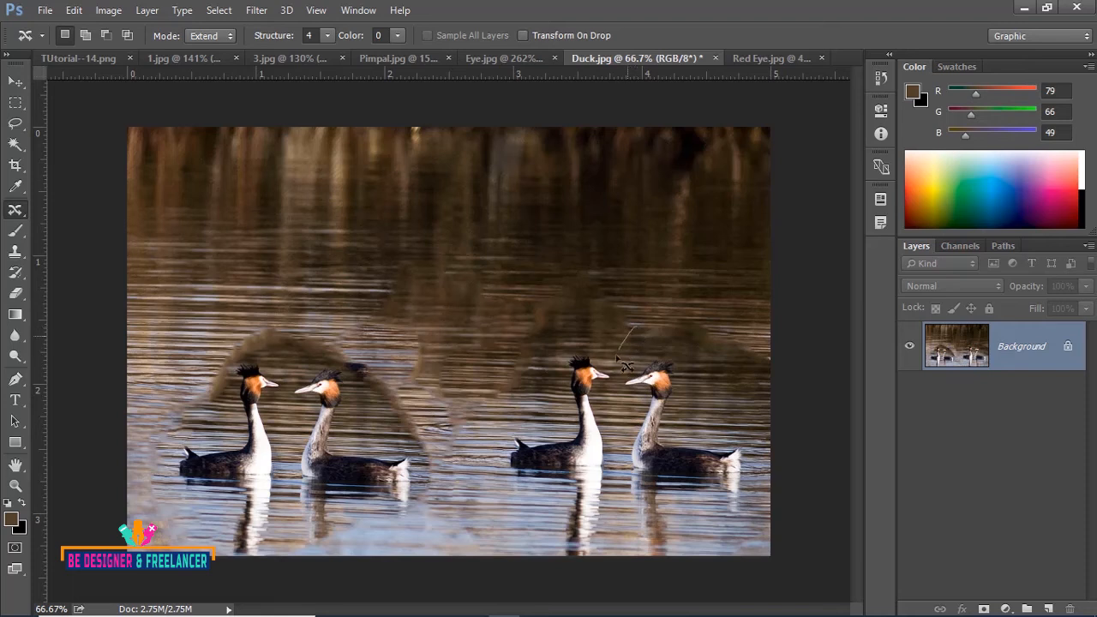
# Step: Outline the rightmost bird, try a Content-Aware fill of the selection at 100% opacity in Normal mode, and undo the fill
pyautogui.moveTo(616, 357)
pyautogui.mouseDown()
pyautogui.moveTo(600, 518)
pyautogui.moveTo(612, 548)
pyautogui.moveTo(720, 561)
pyautogui.moveTo(778, 547)
pyautogui.moveTo(789, 441)
pyautogui.moveTo(760, 368)
pyautogui.moveTo(713, 316)
pyautogui.moveTo(638, 330)
pyautogui.mouseUp()
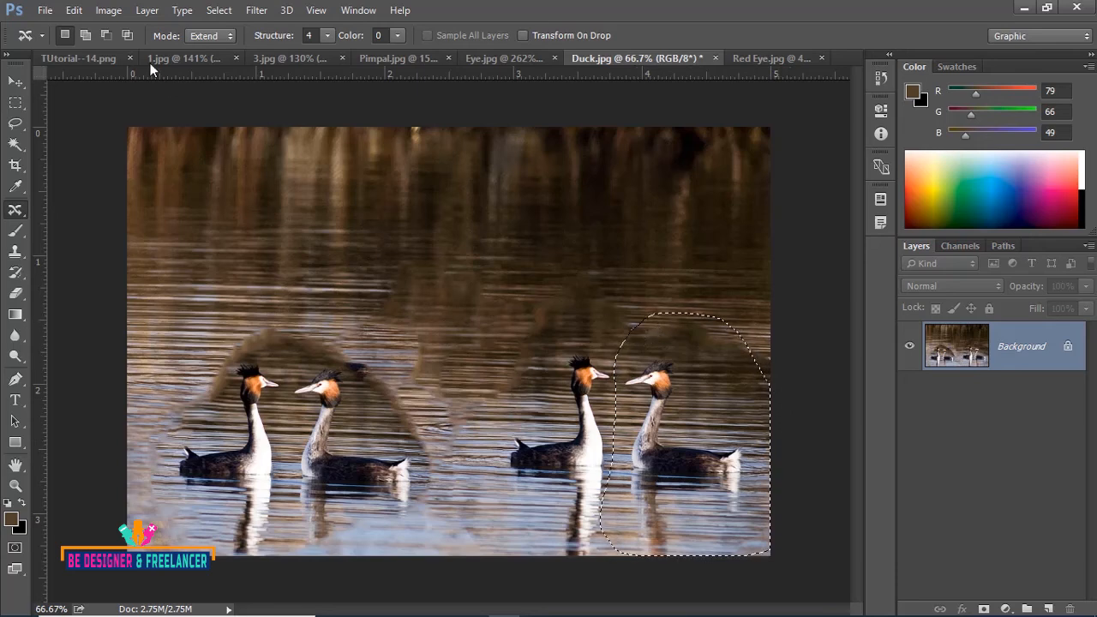
pyautogui.click(74, 10)
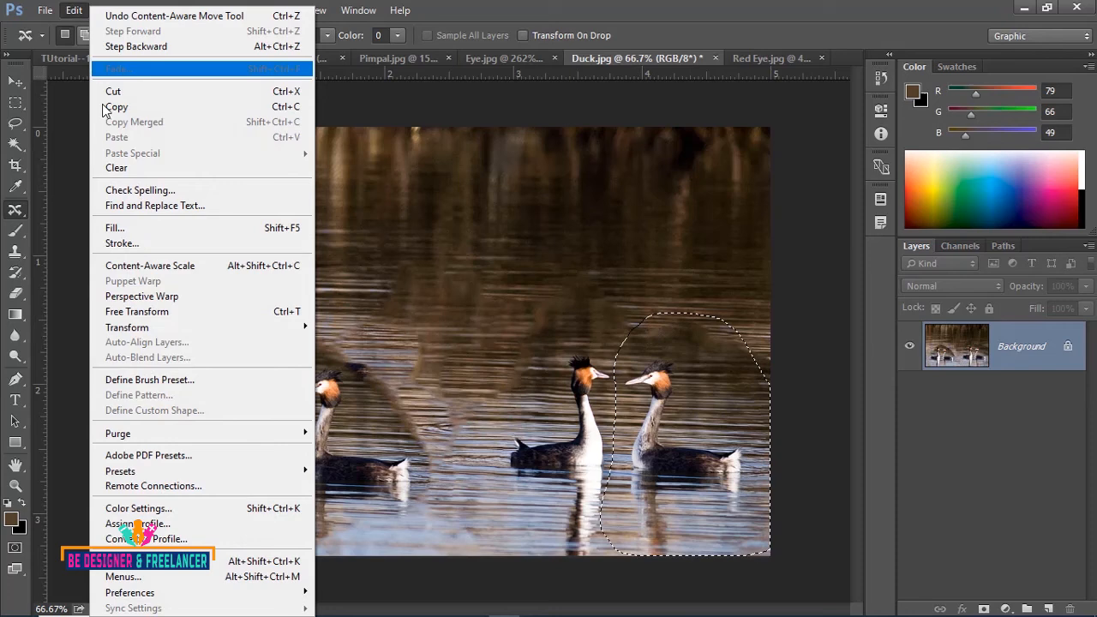
pyautogui.click(116, 228)
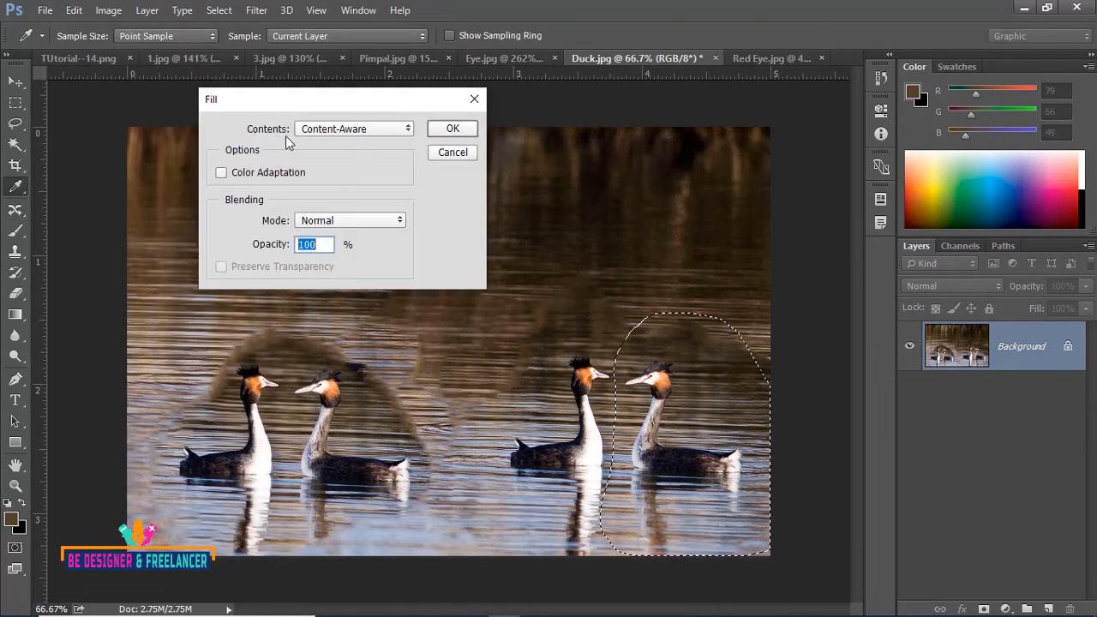
pyautogui.click(411, 129)
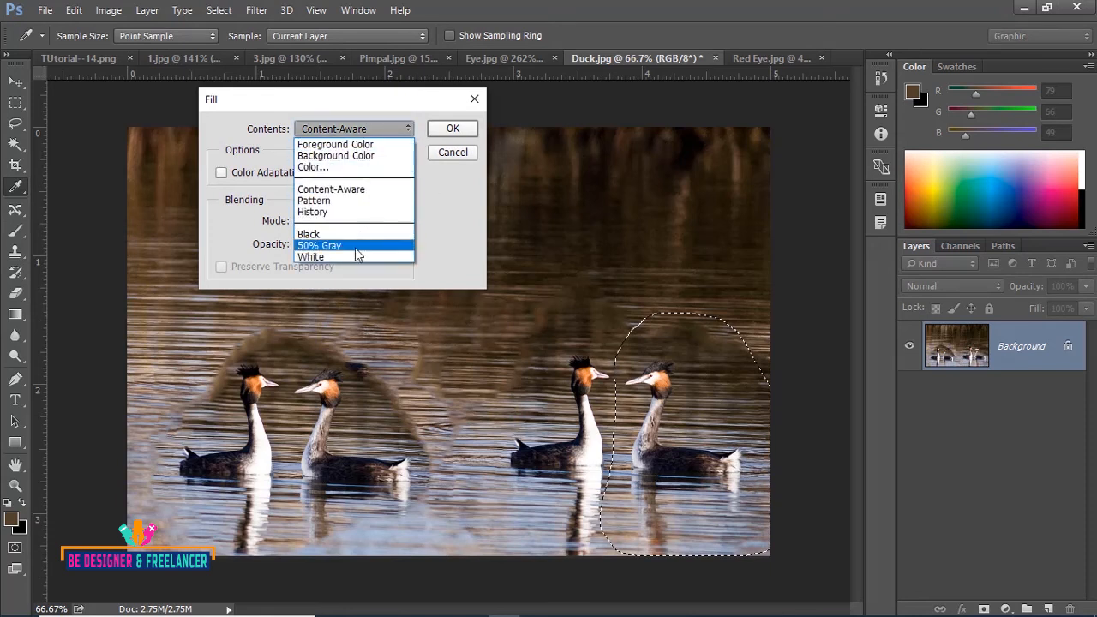
pyautogui.click(340, 191)
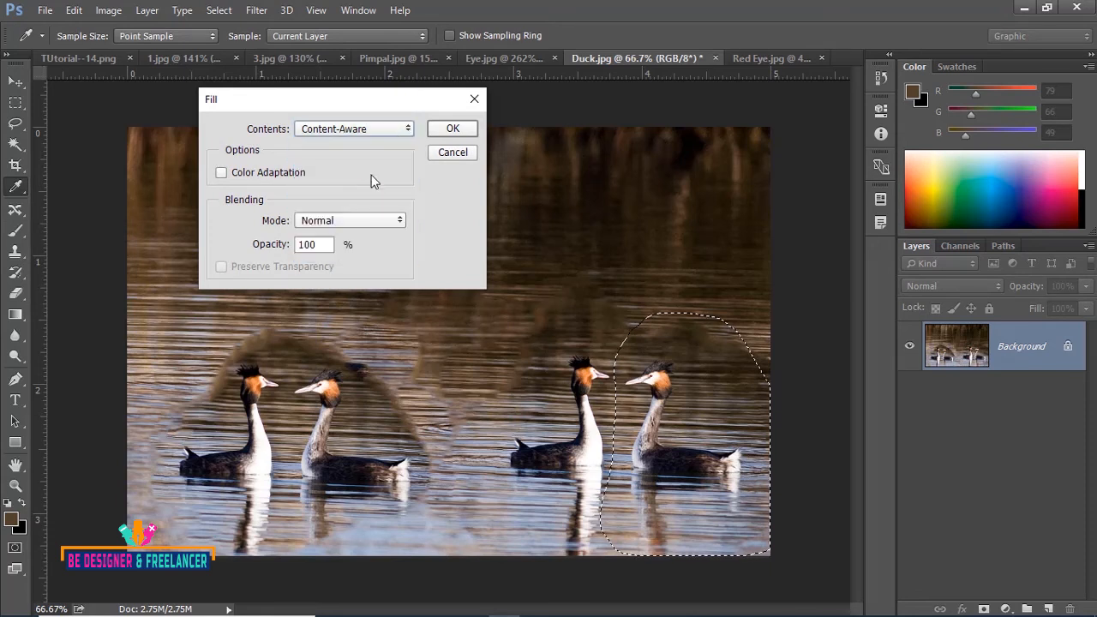
pyautogui.click(452, 131)
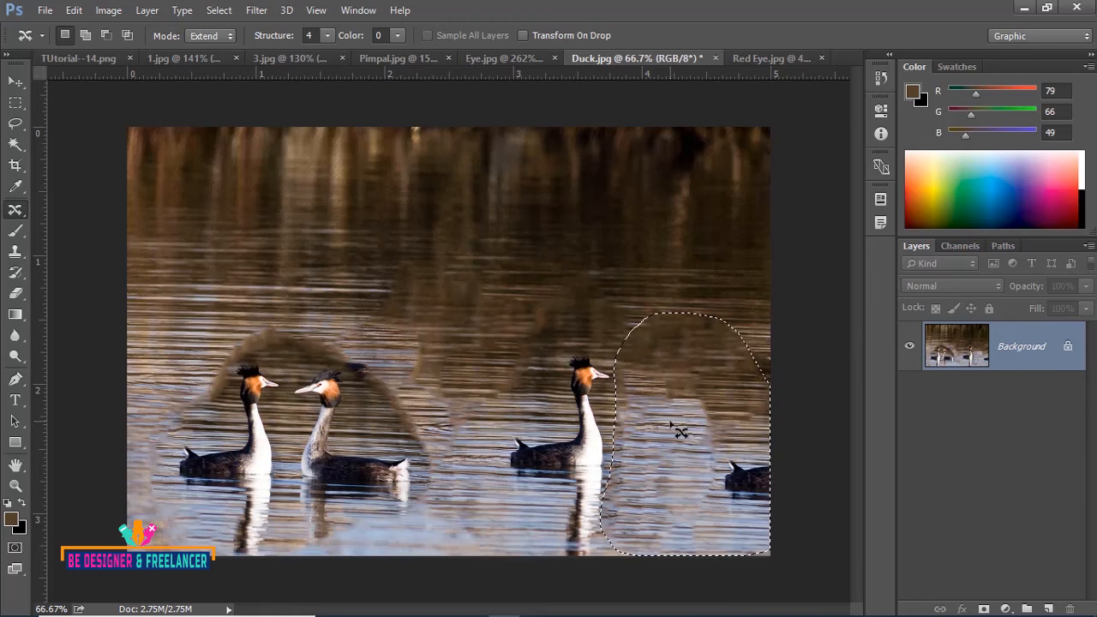
pyautogui.hotkey('ctrl', 'z')
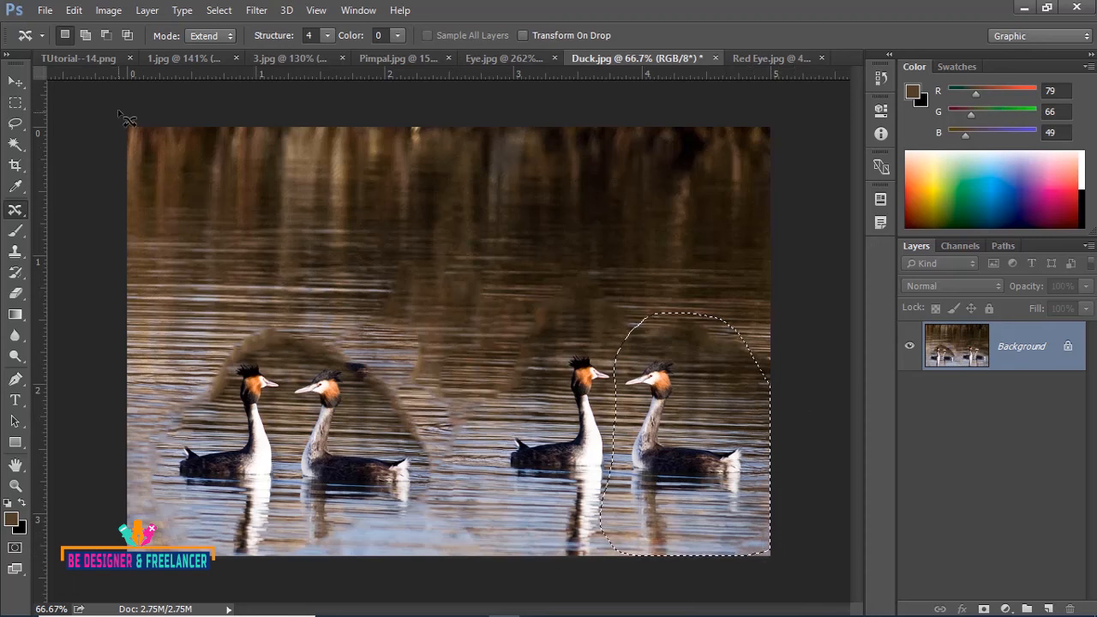
# Step: Subtract the strip along the image's right edge from the rightmost bird's selection, and remove the bird with a Content-Aware fill at 100% opacity, leaving nothing selected
pyautogui.click(107, 35)
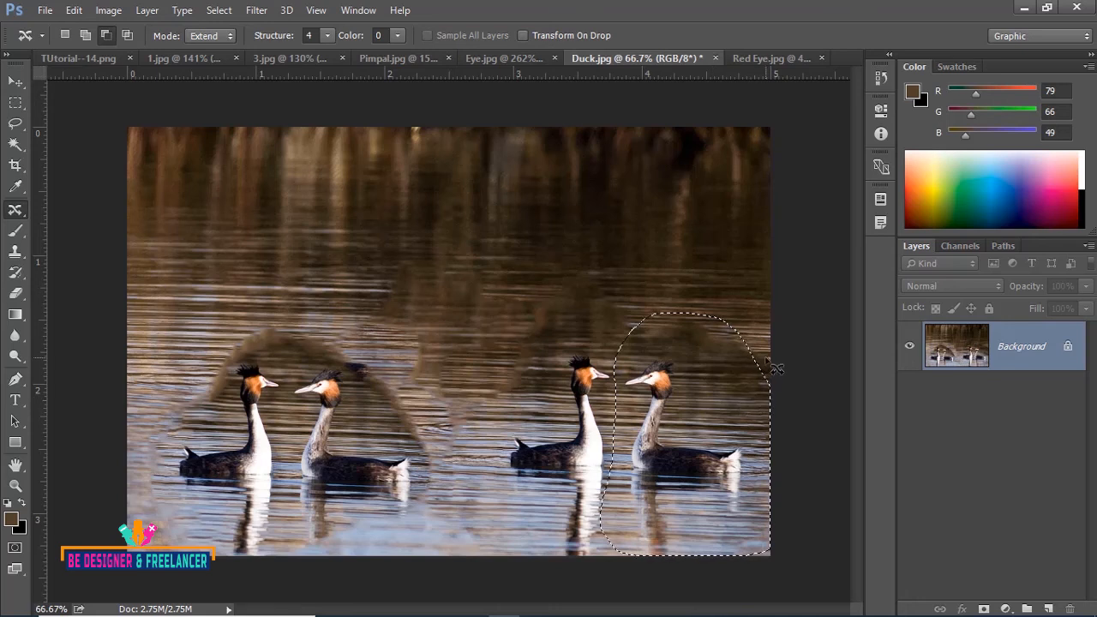
pyautogui.moveTo(775, 368)
pyautogui.mouseDown()
pyautogui.moveTo(754, 427)
pyautogui.moveTo(744, 563)
pyautogui.moveTo(785, 563)
pyautogui.moveTo(807, 490)
pyautogui.moveTo(800, 424)
pyautogui.moveTo(777, 368)
pyautogui.mouseUp()
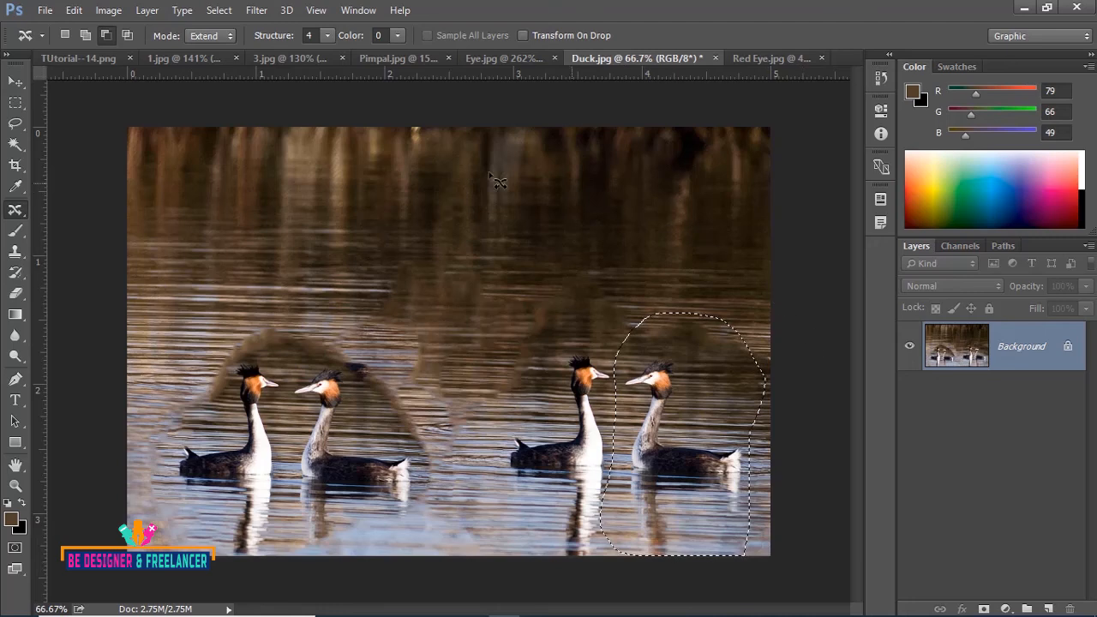
pyautogui.click(73, 13)
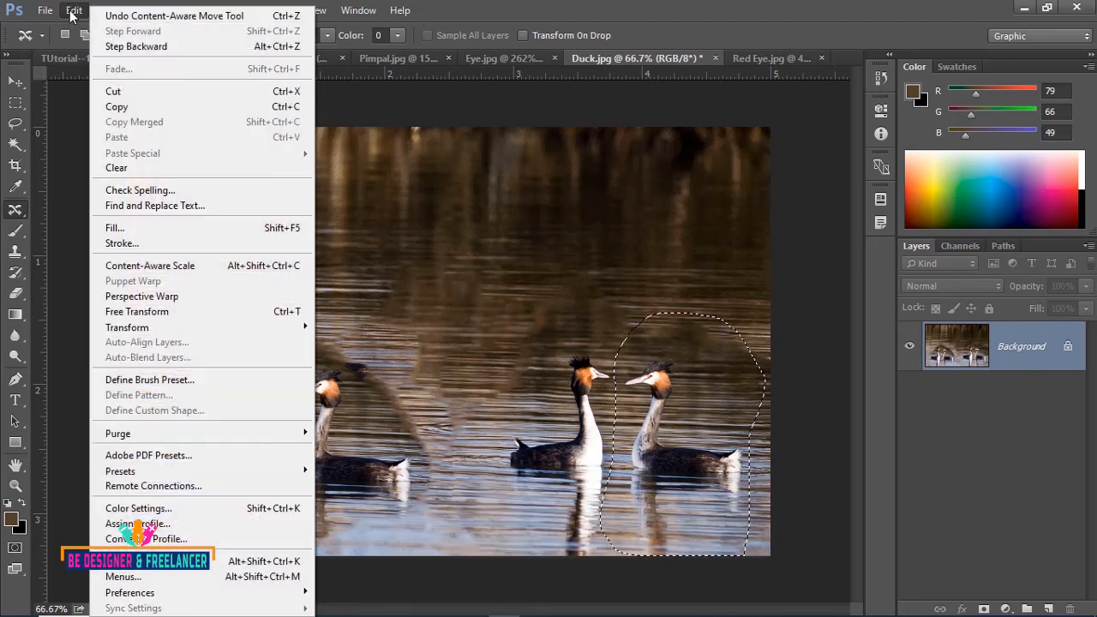
pyautogui.click(132, 227)
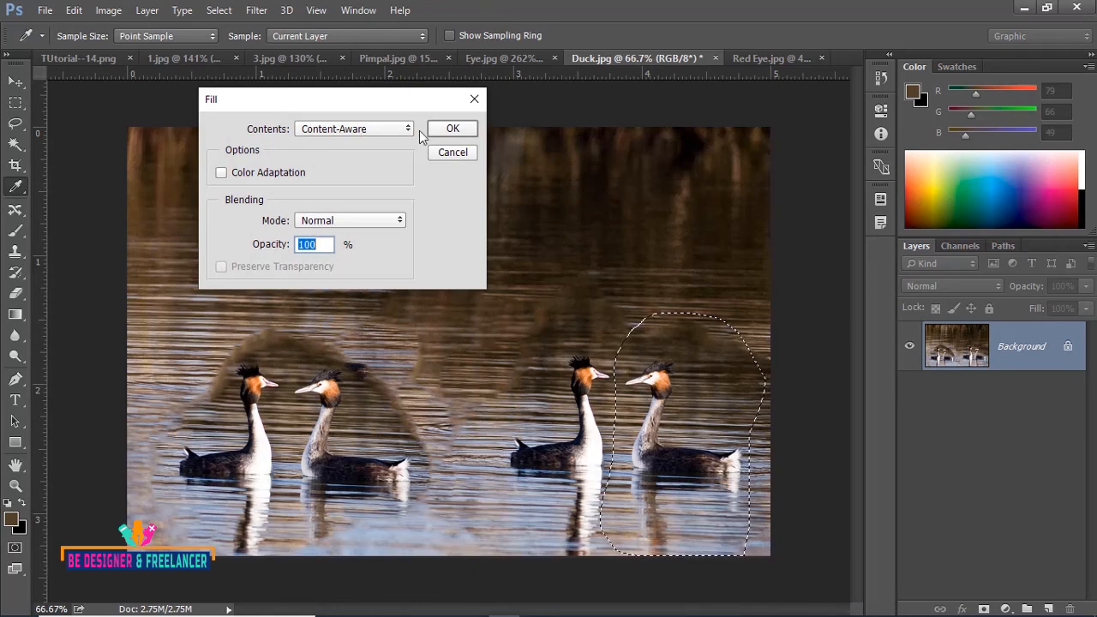
pyautogui.click(447, 129)
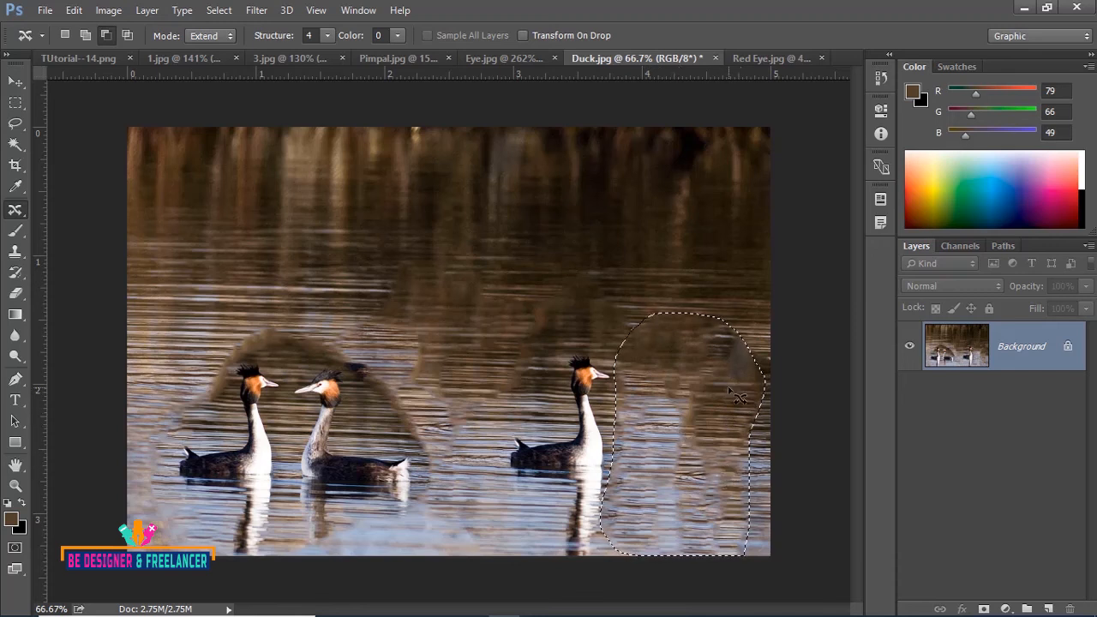
pyautogui.hotkey('ctrl', 'd')
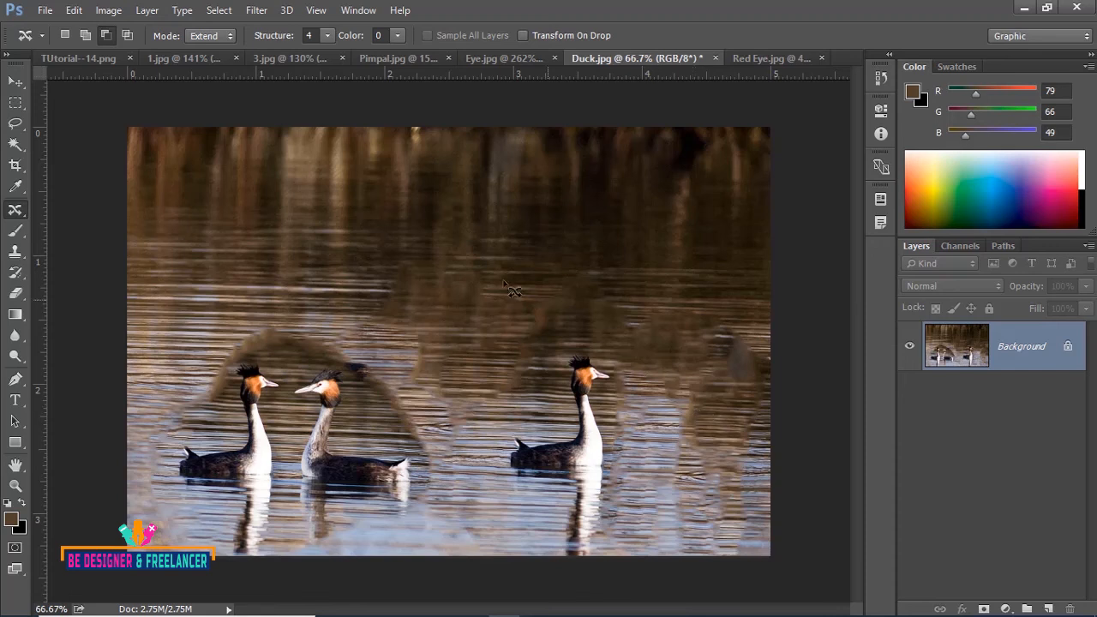
# Step: In Red Eye.jpg, remove the red from both pupils using the Red Eye Tool with Pupil Size and Darken Amount at 50%
pyautogui.rightClick(15, 213)
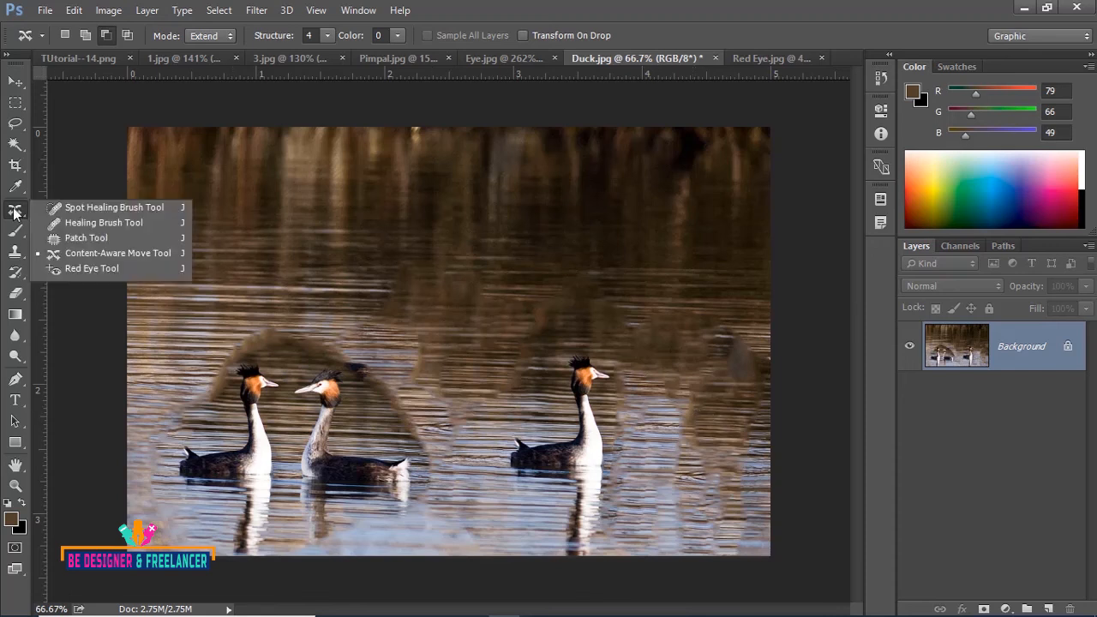
pyautogui.click(90, 269)
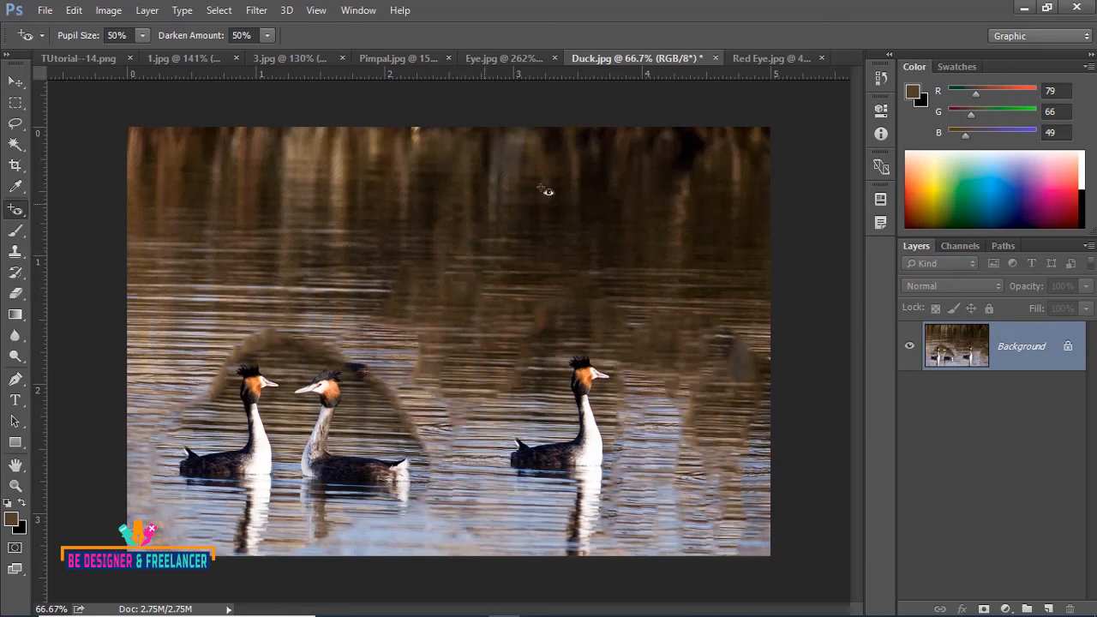
pyautogui.click(740, 58)
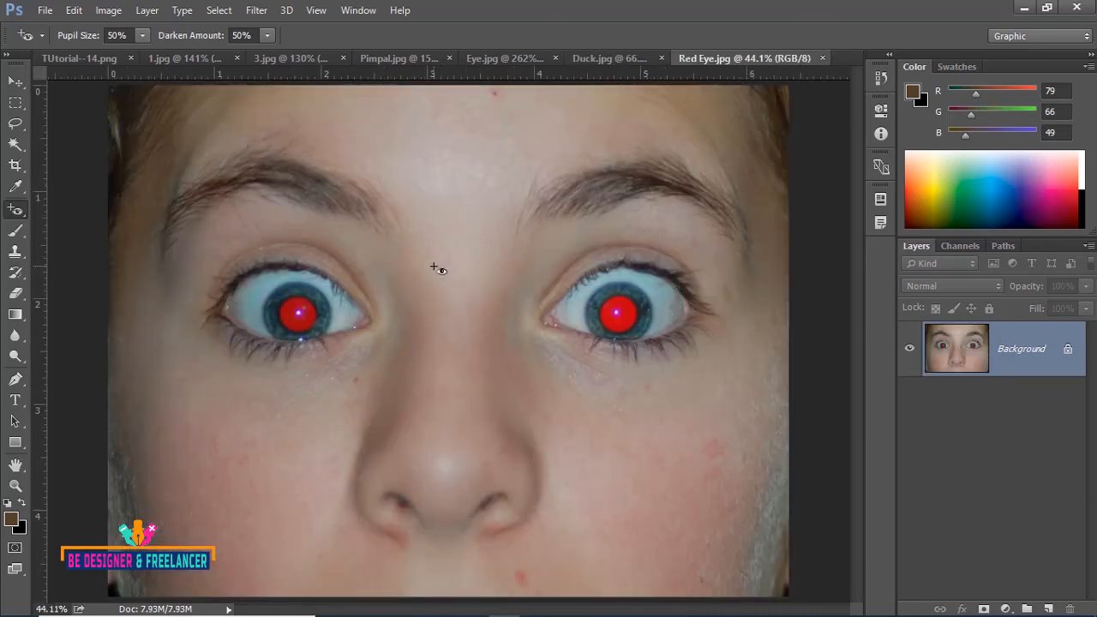
pyautogui.click(286, 303)
pyautogui.click(284, 301)
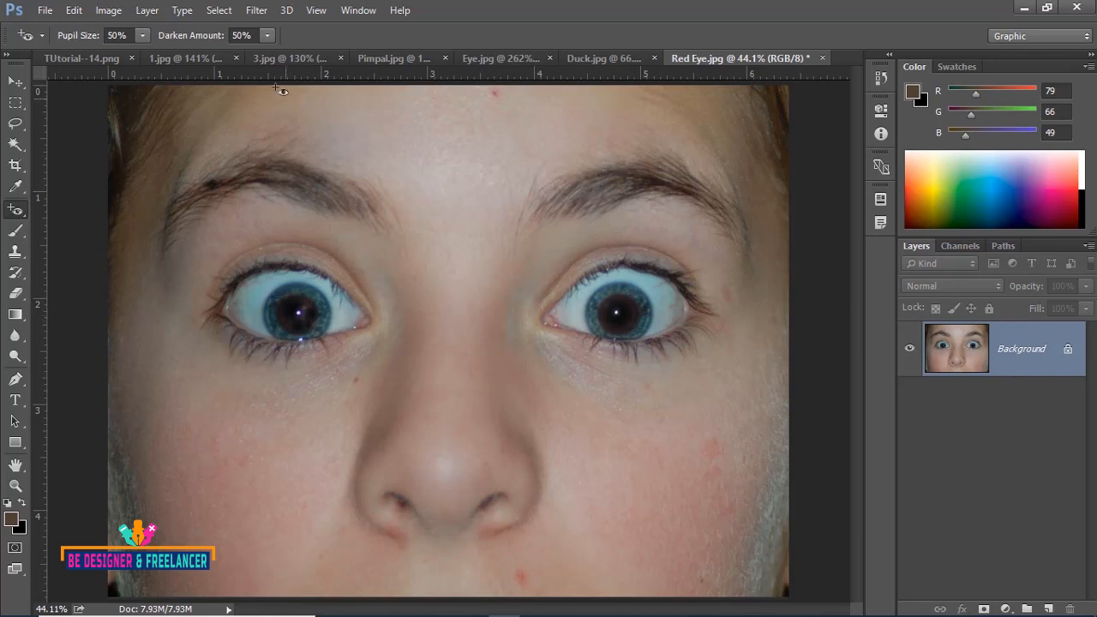
# Step: Apply the Red Eye Tool again to the right-hand pupil with Darken Amount at 91%, and set Darken Amount back to 50%
pyautogui.click(268, 36)
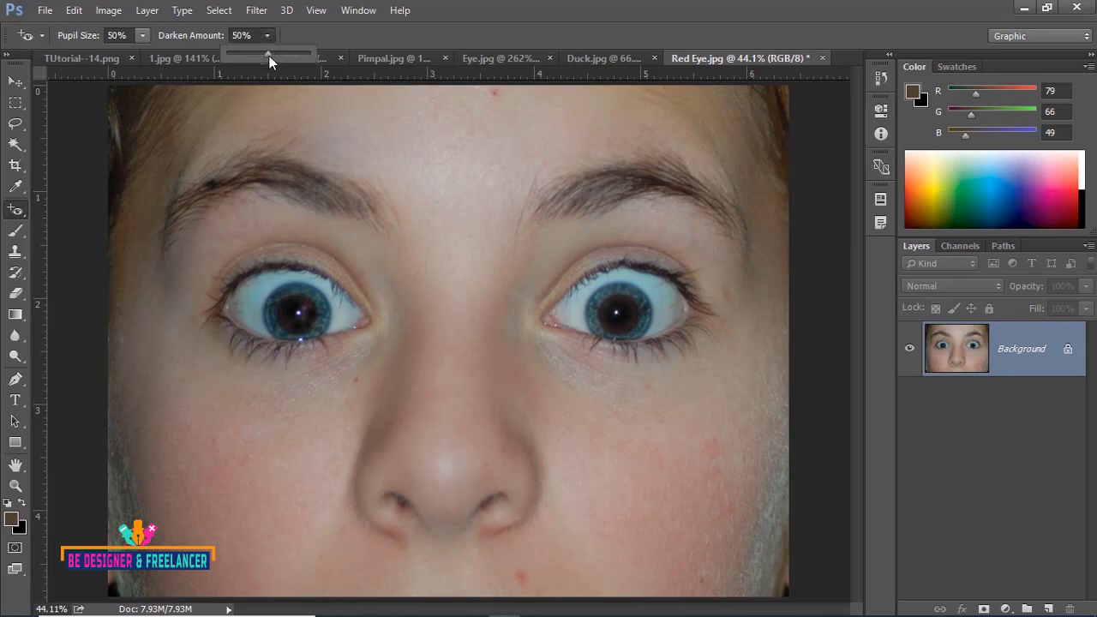
pyautogui.click(603, 304)
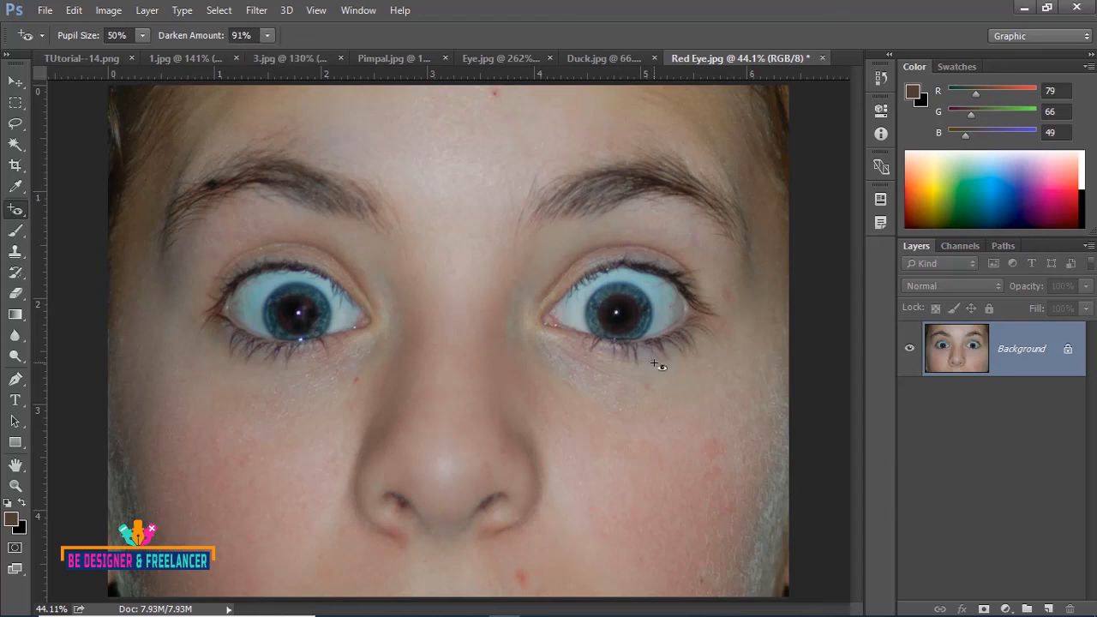
pyautogui.click(268, 35)
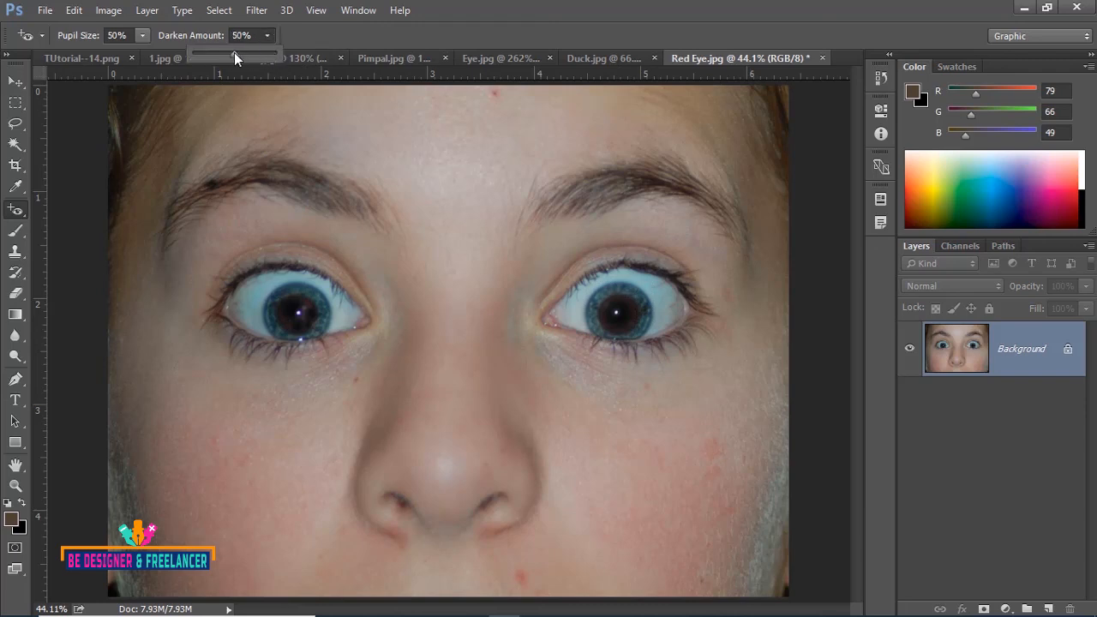
pyautogui.click(549, 290)
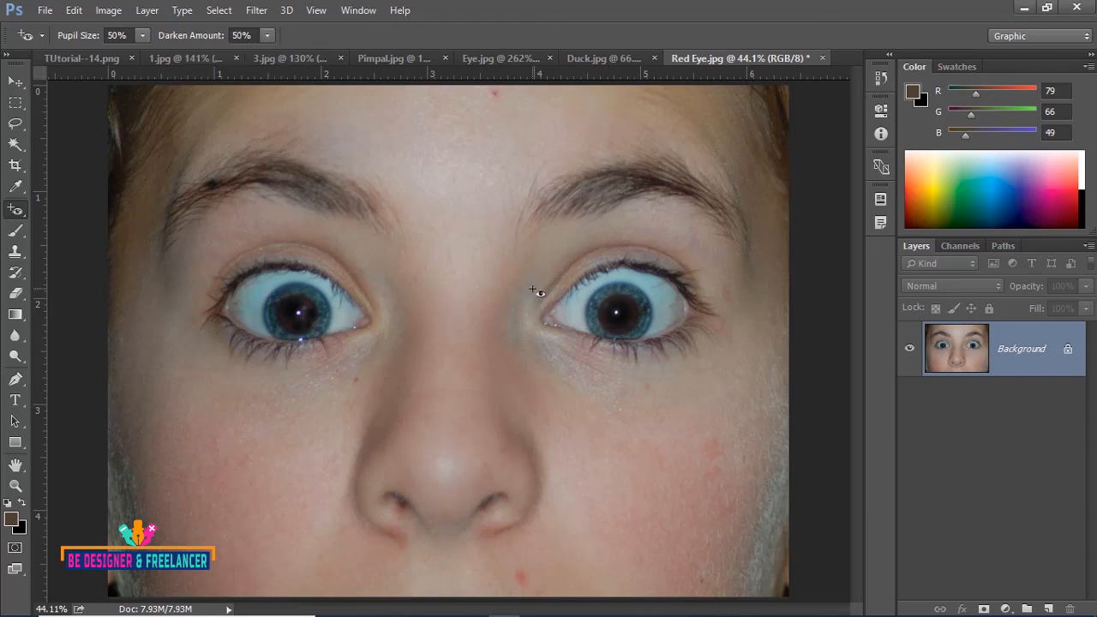